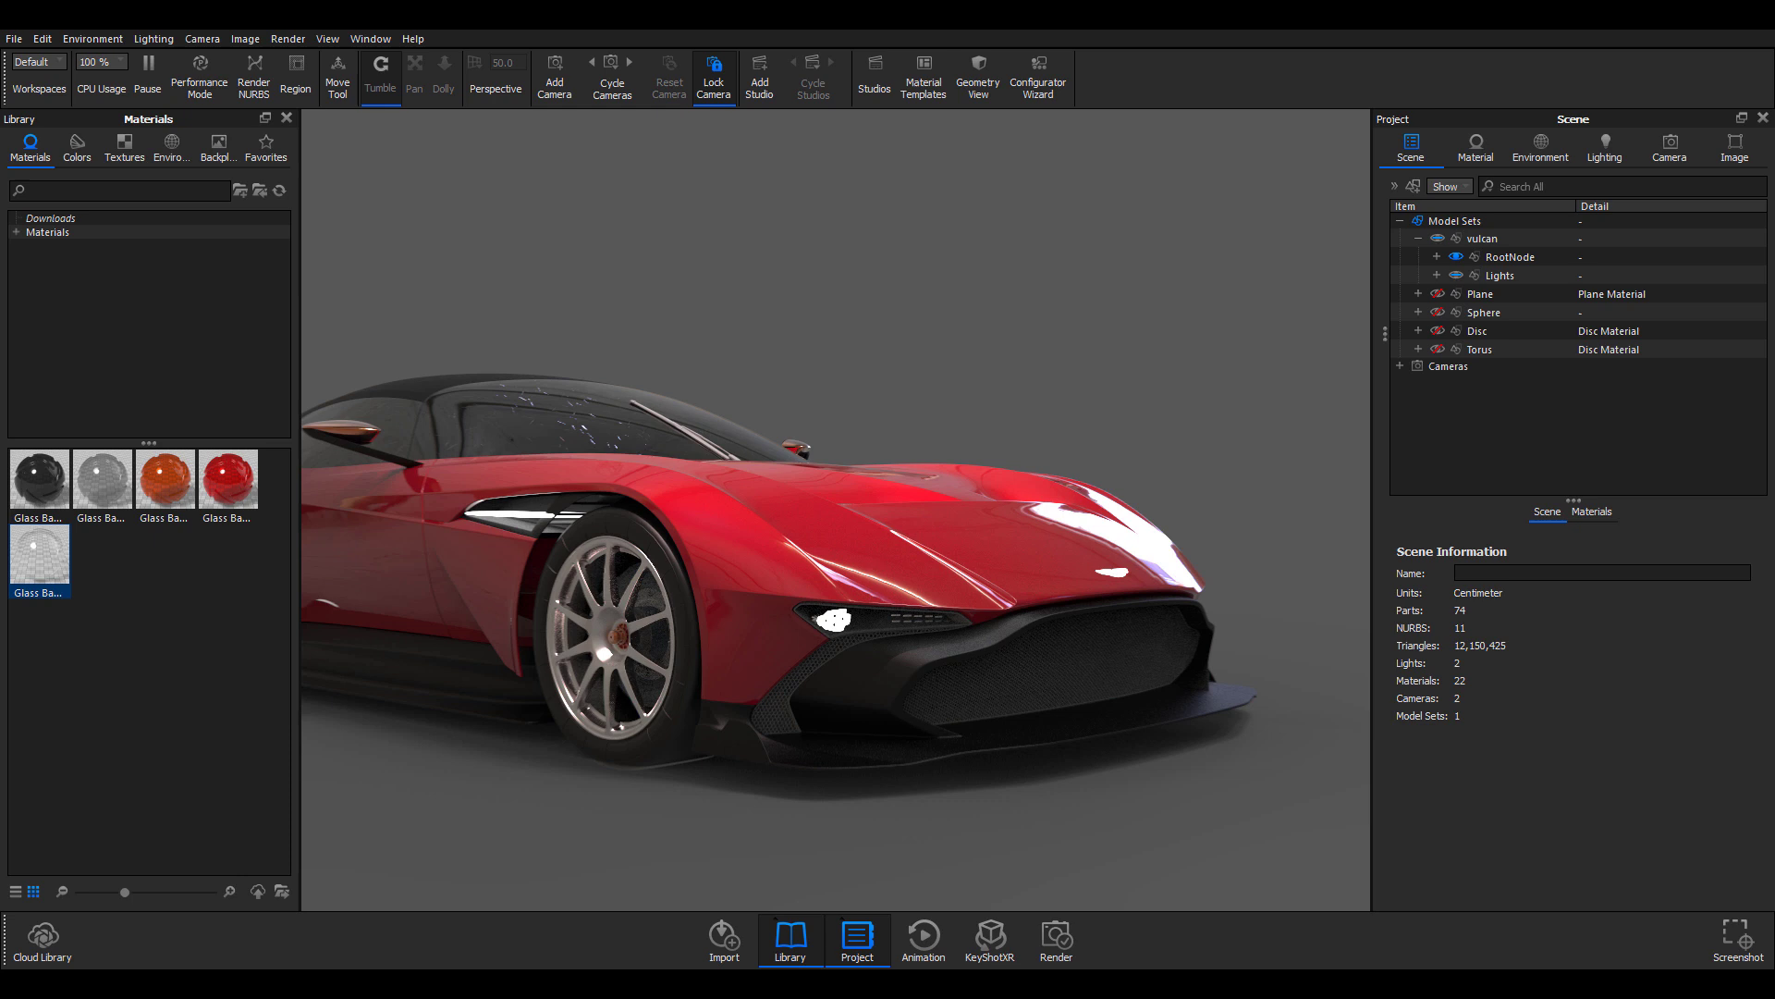
# Step: Add a cube primitive to the scene
pyautogui.click(49, 37)
pyautogui.moveTo(118, 111)
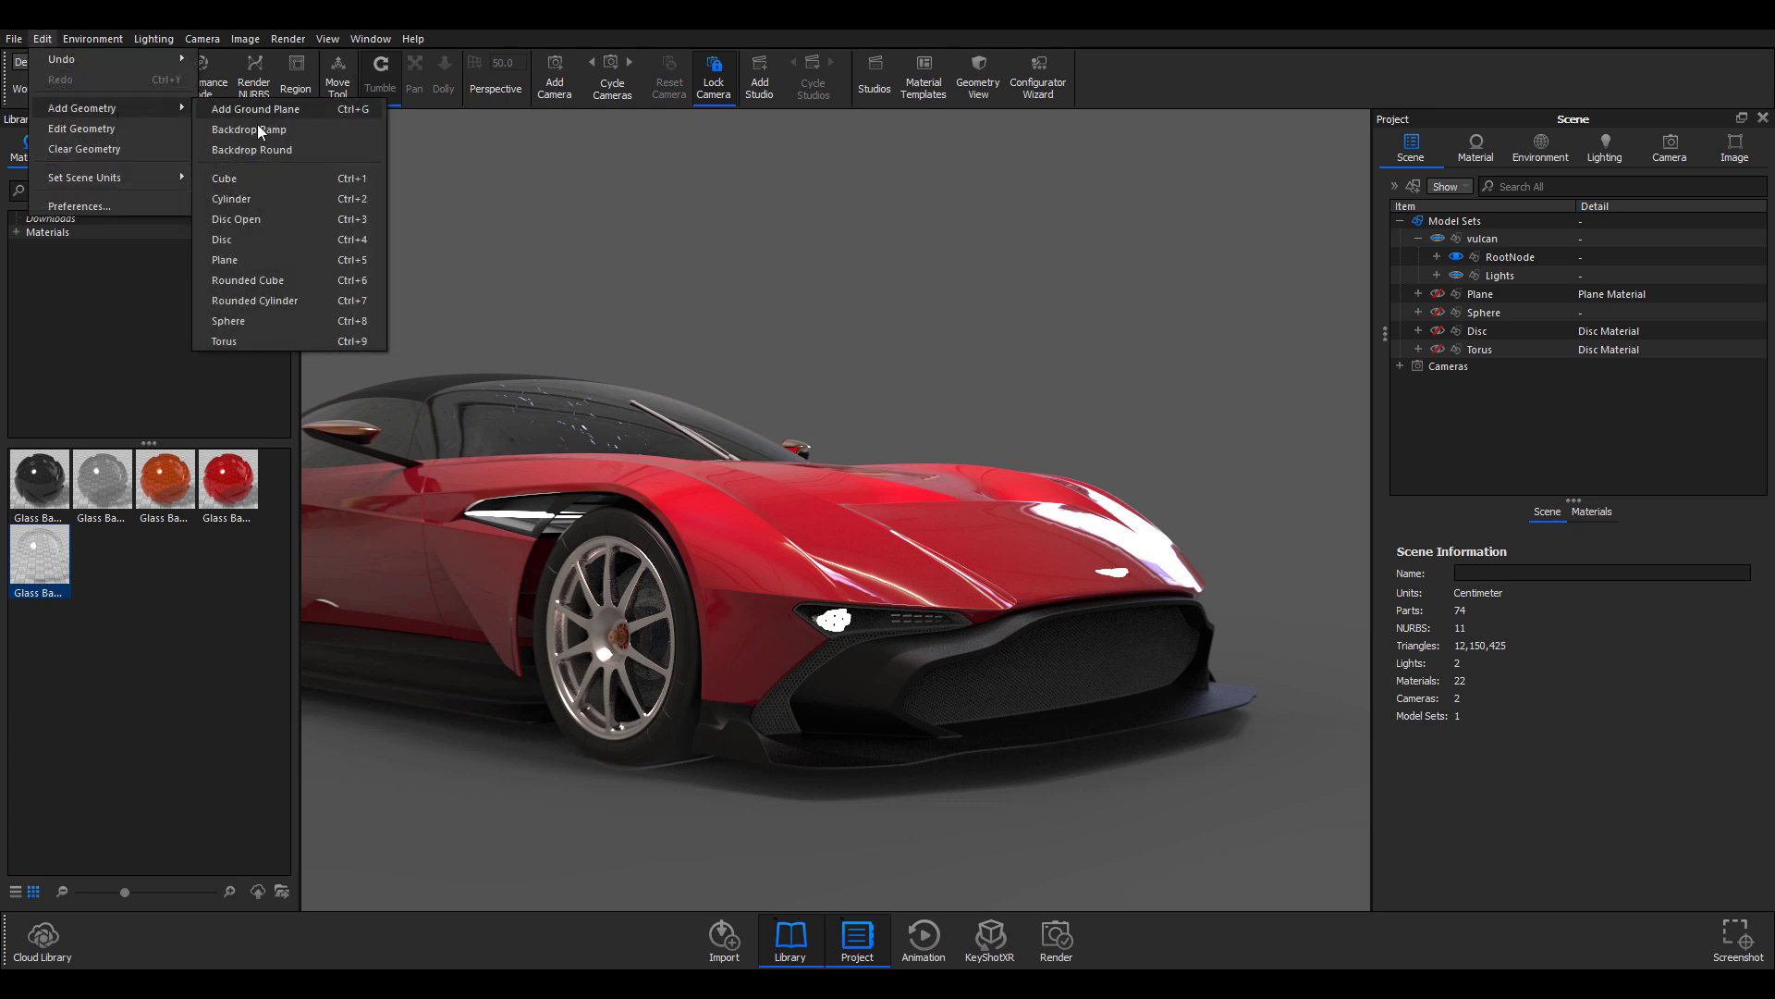
pyautogui.click(255, 185)
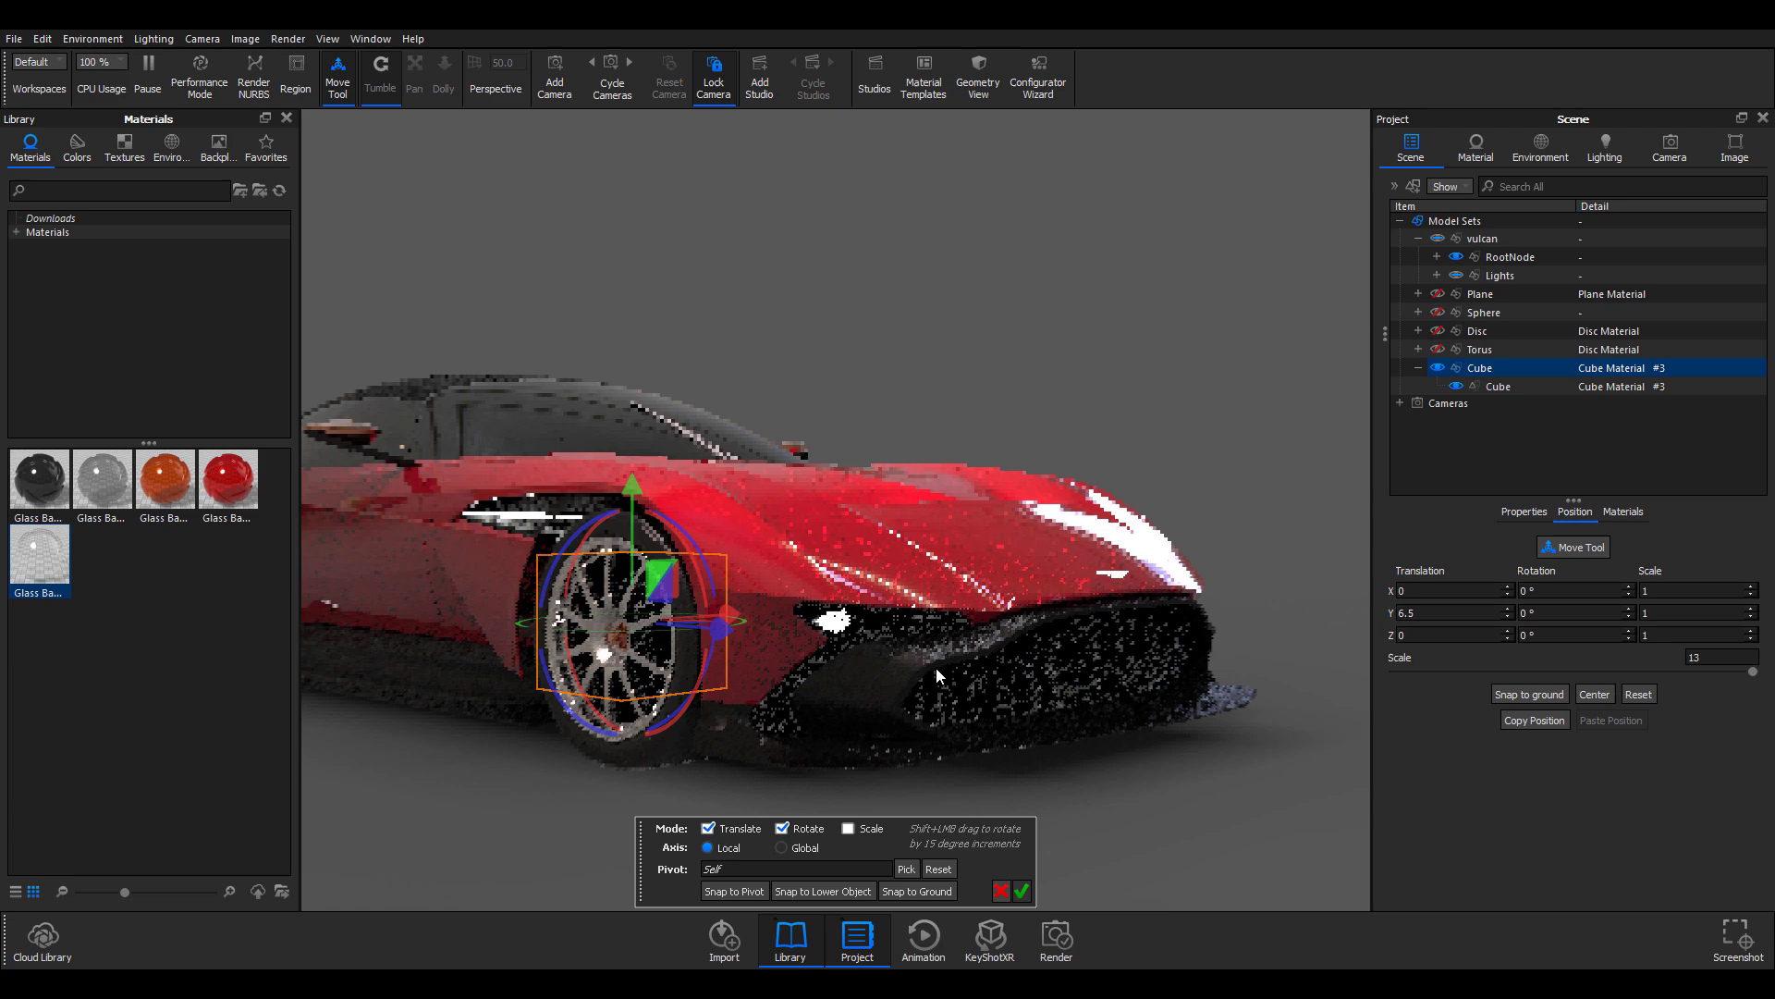
# Step: Scale the cube to 30 and raise it above the car to about Y 49.9
pyautogui.click(1706, 657)
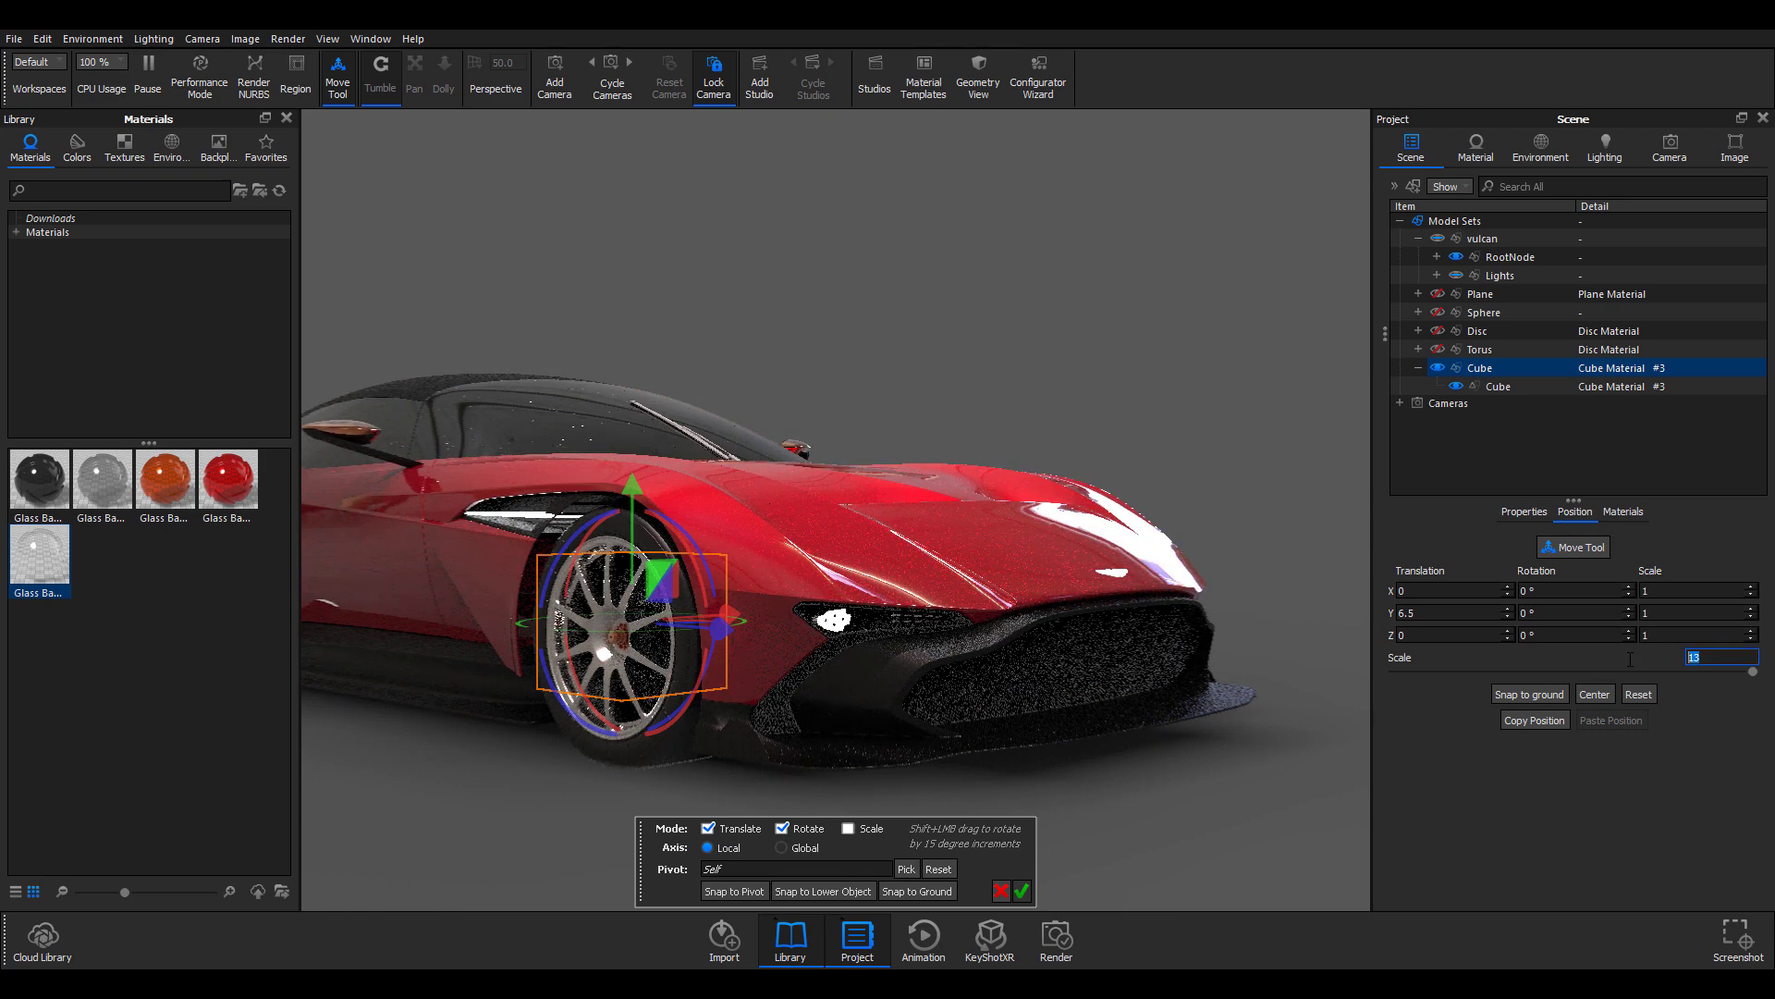
pyautogui.write('3')
pyautogui.press('Return')
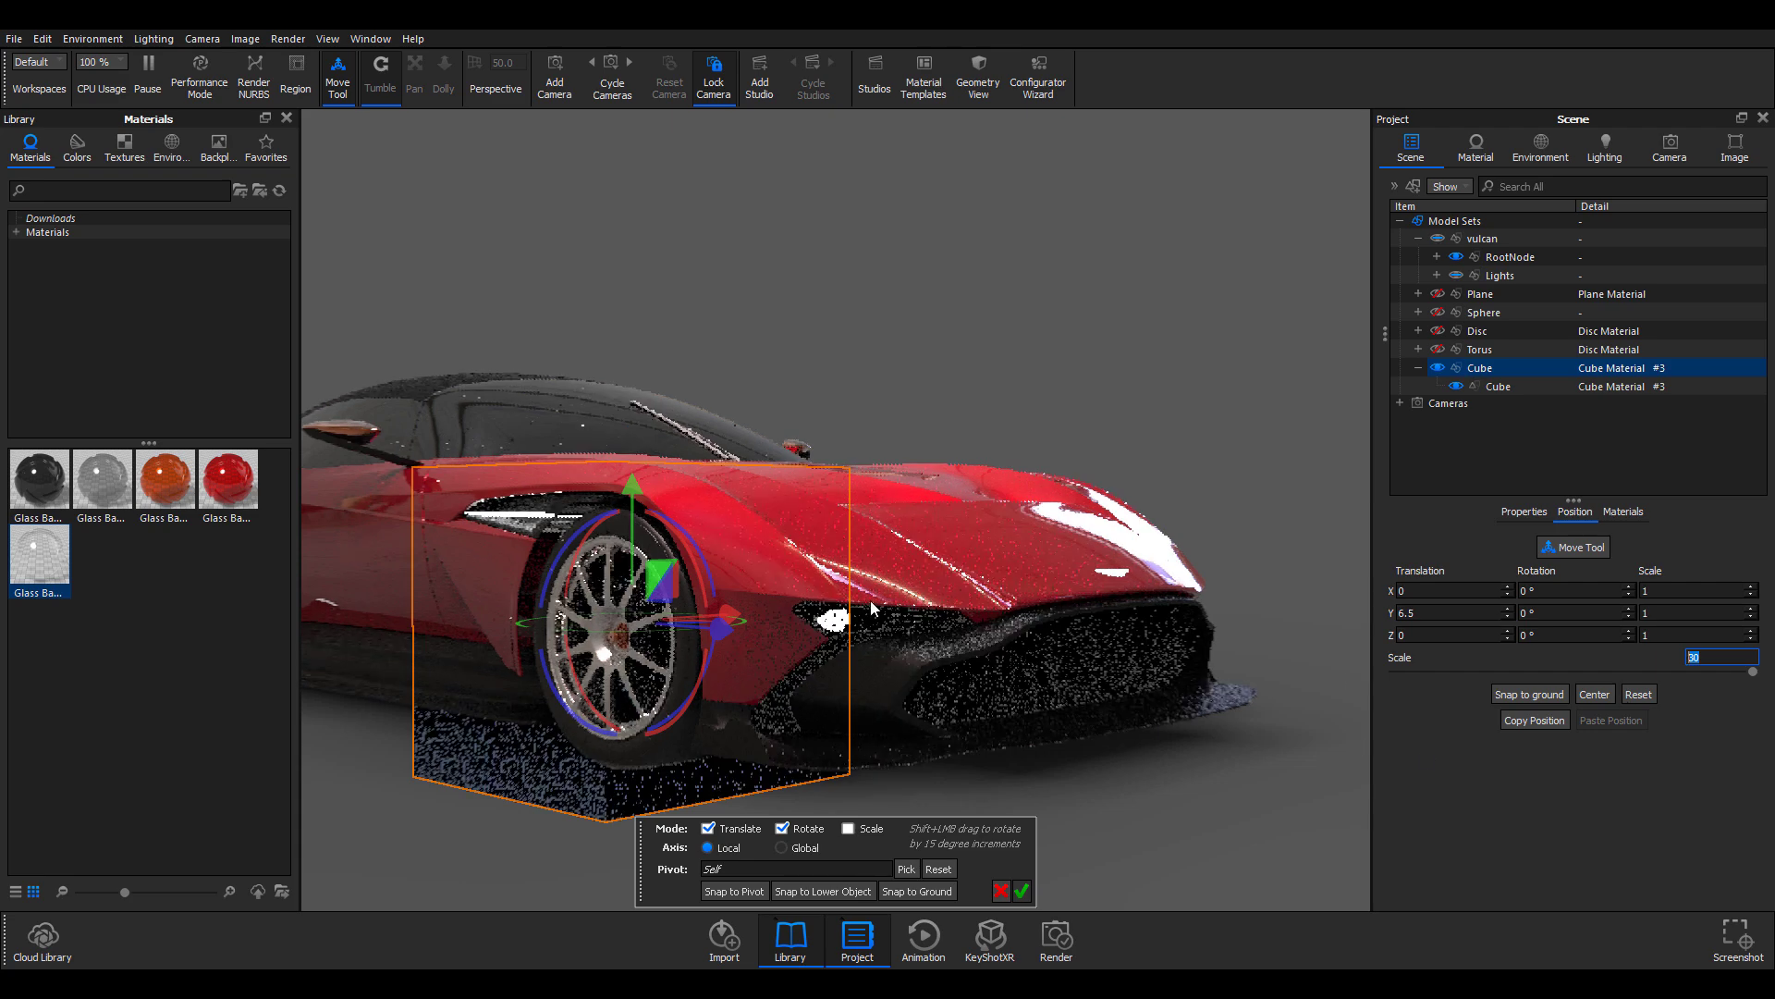
pyautogui.moveTo(629, 467); pyautogui.dragTo(638, 28)
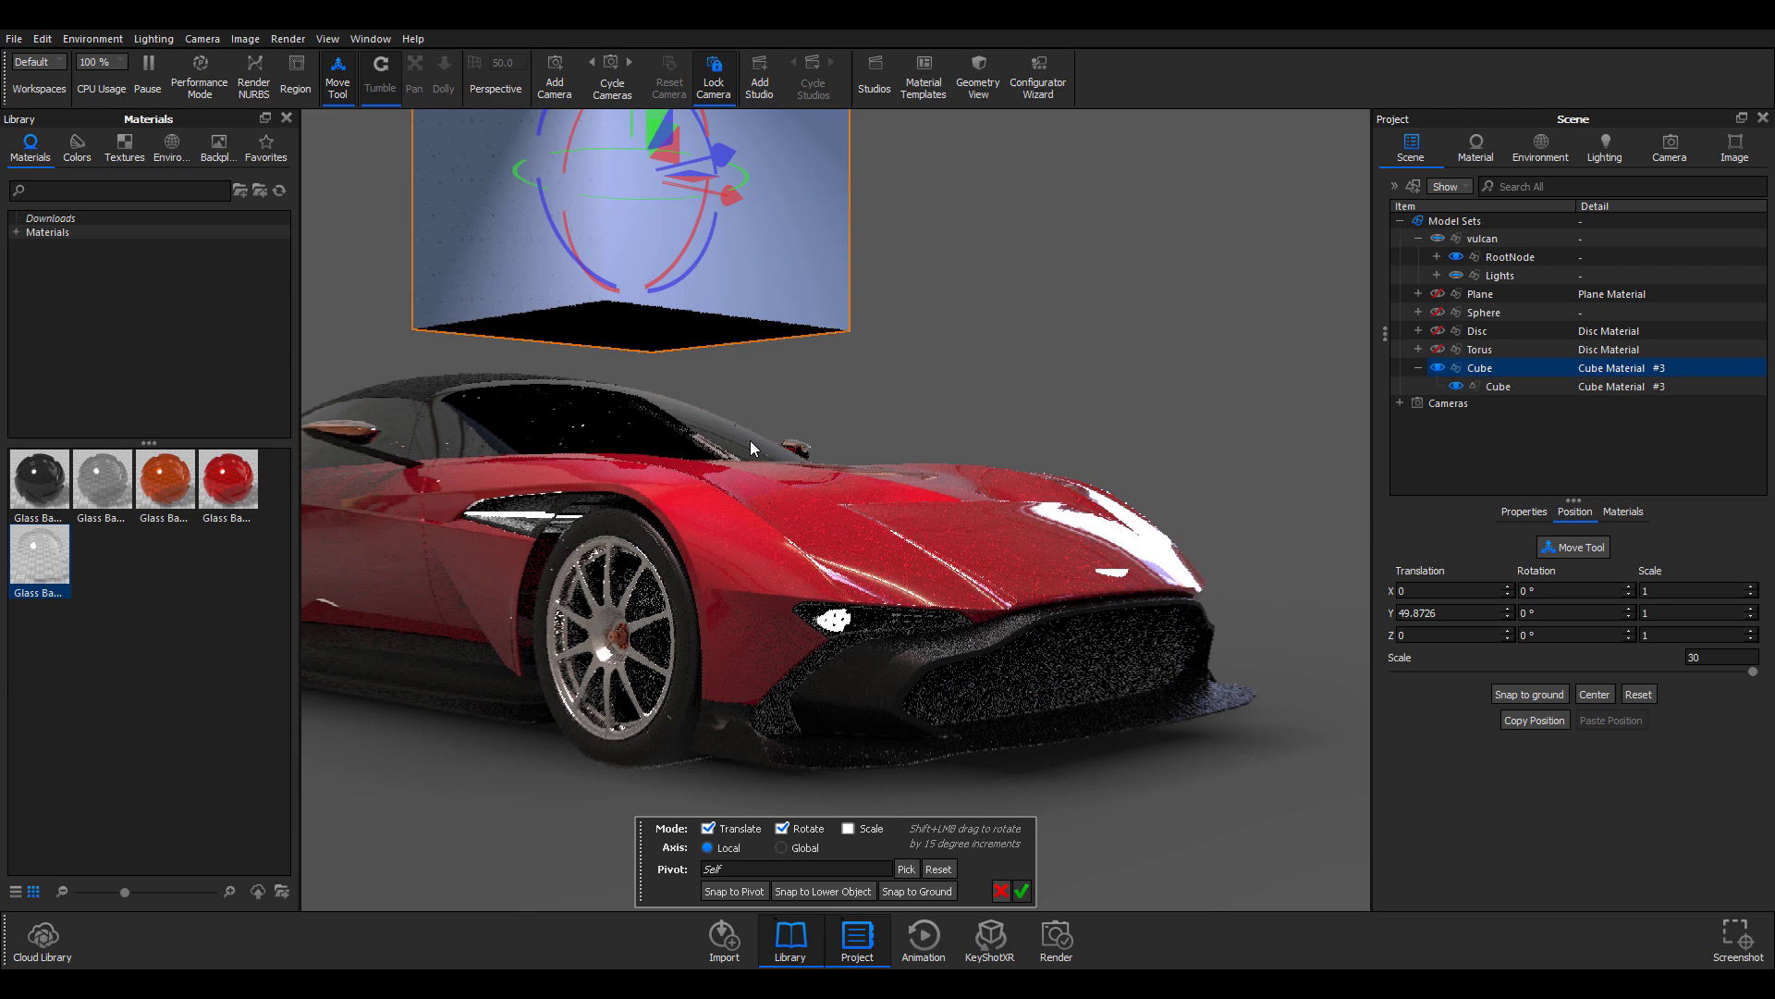
# Step: Apply the Scattering Medium Fog Basic material to the cube and switch to the Free Camera
pyautogui.doubleClick(48, 235)
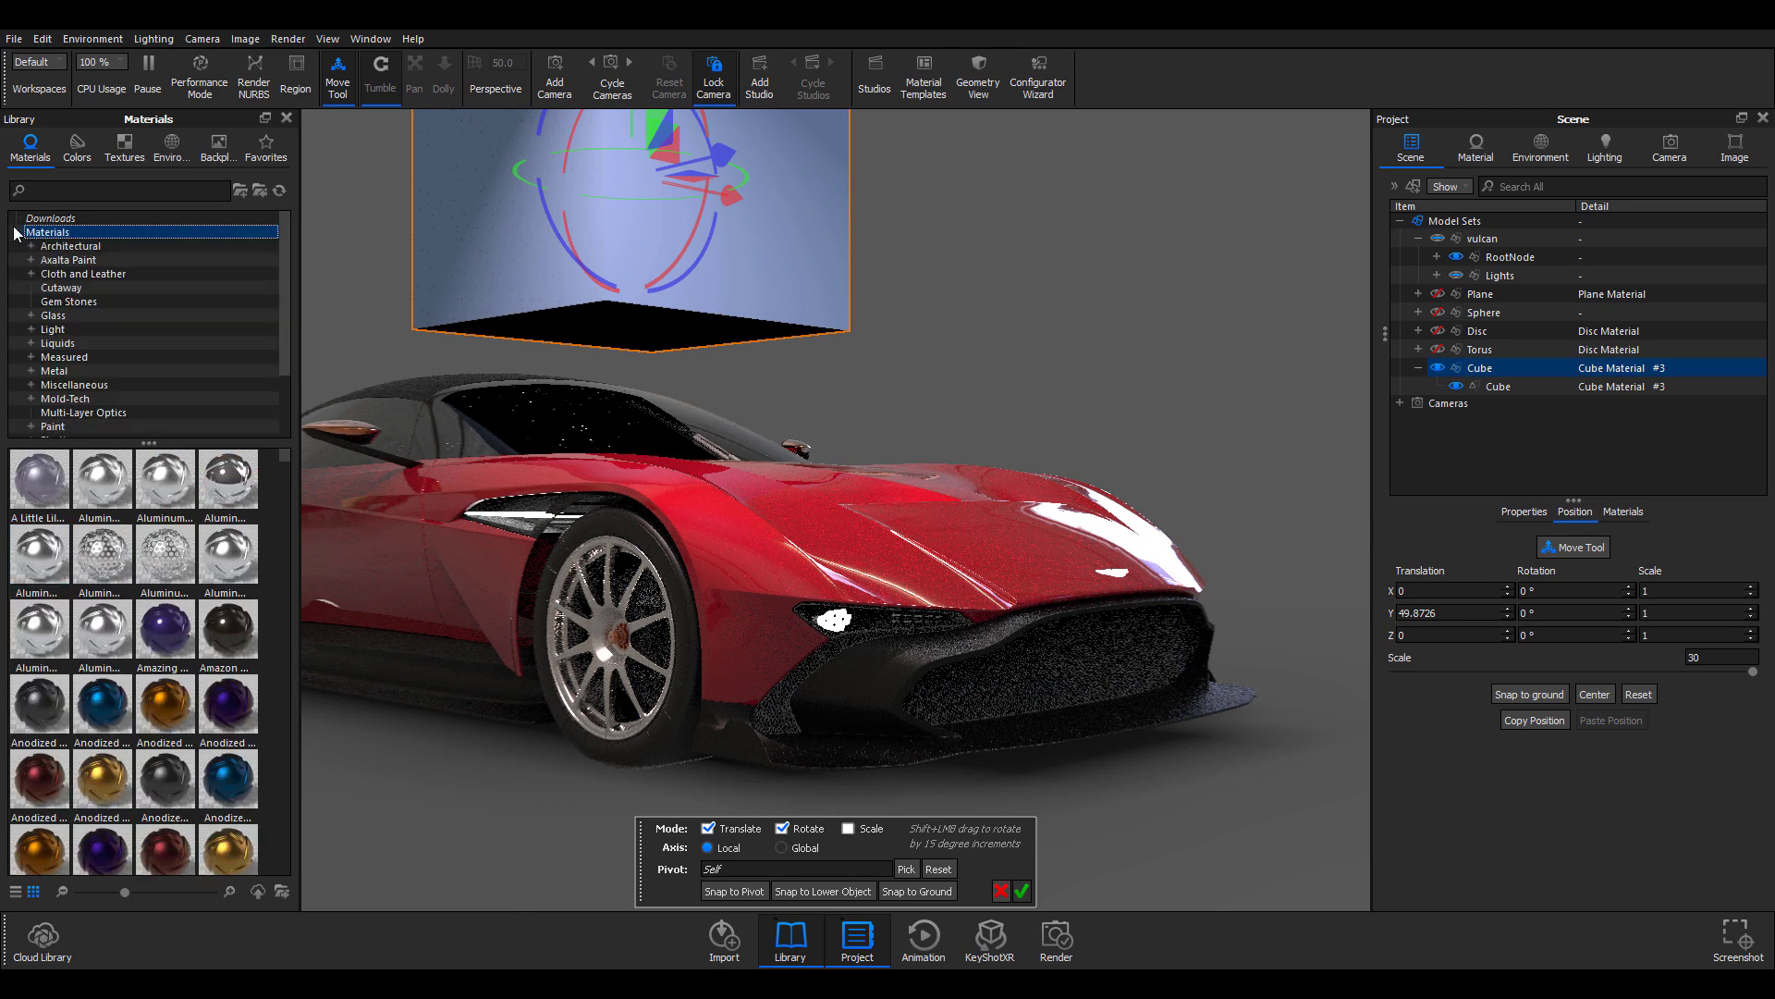
pyautogui.scroll(-2, 122, 366)
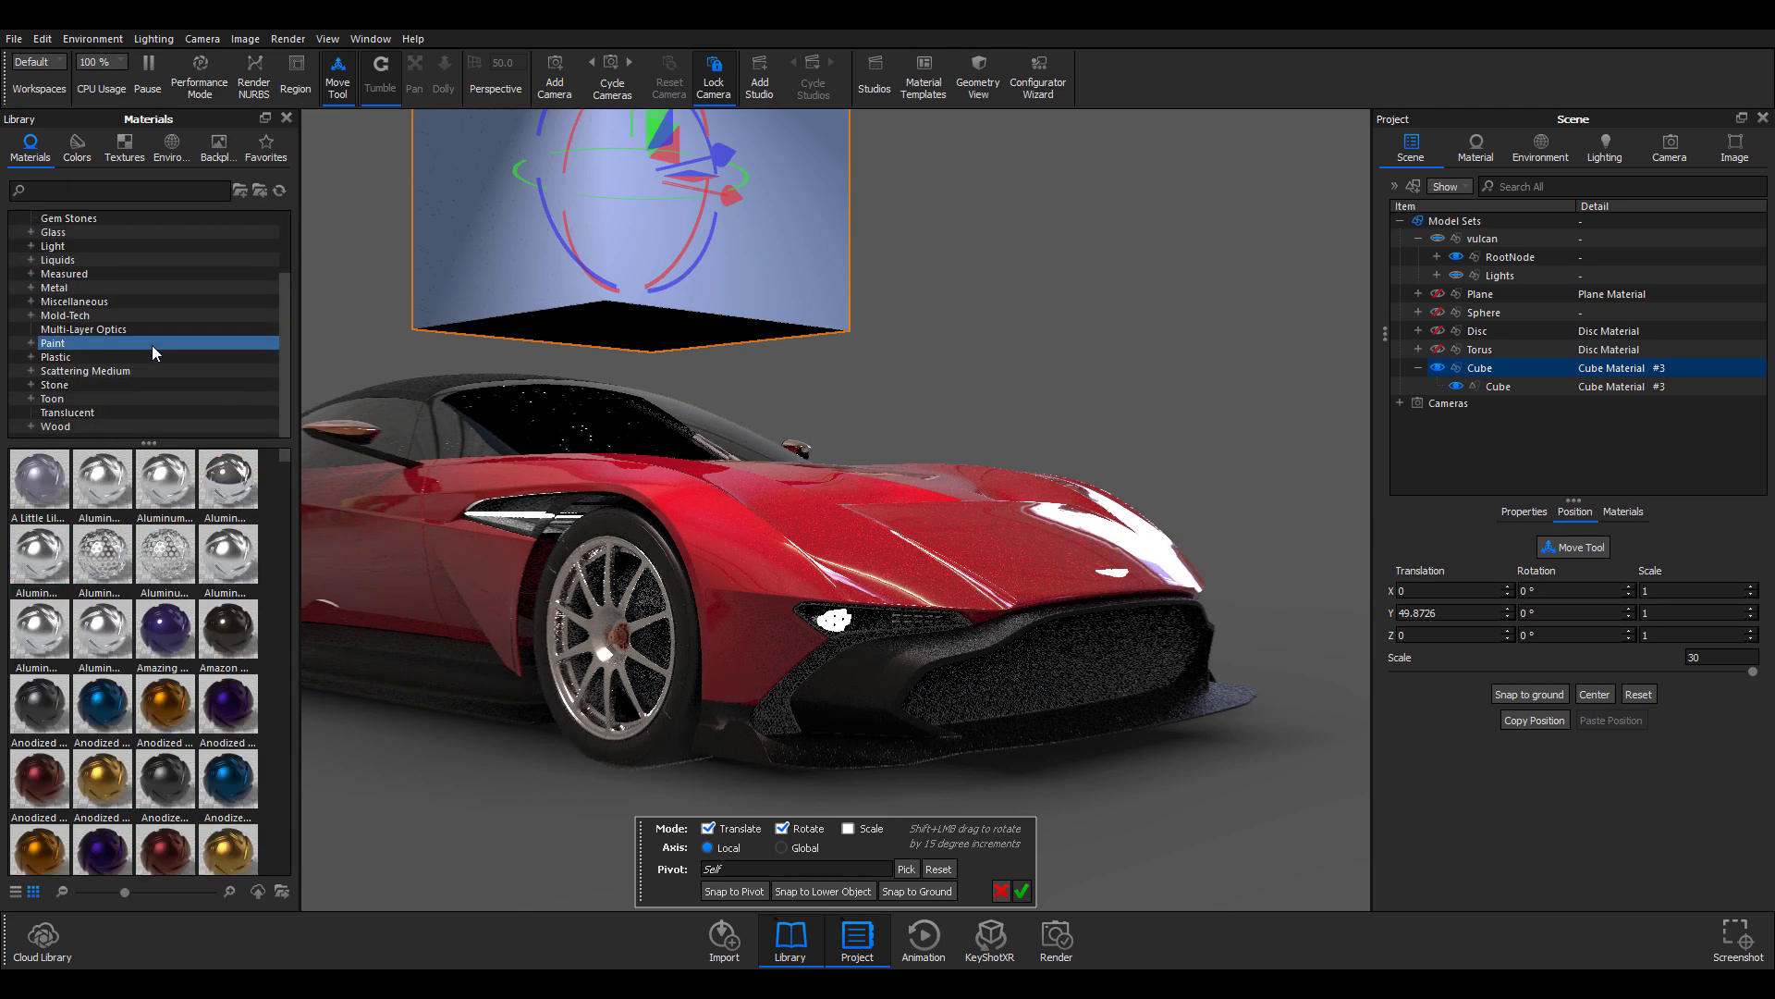
pyautogui.click(107, 370)
pyautogui.click(31, 371)
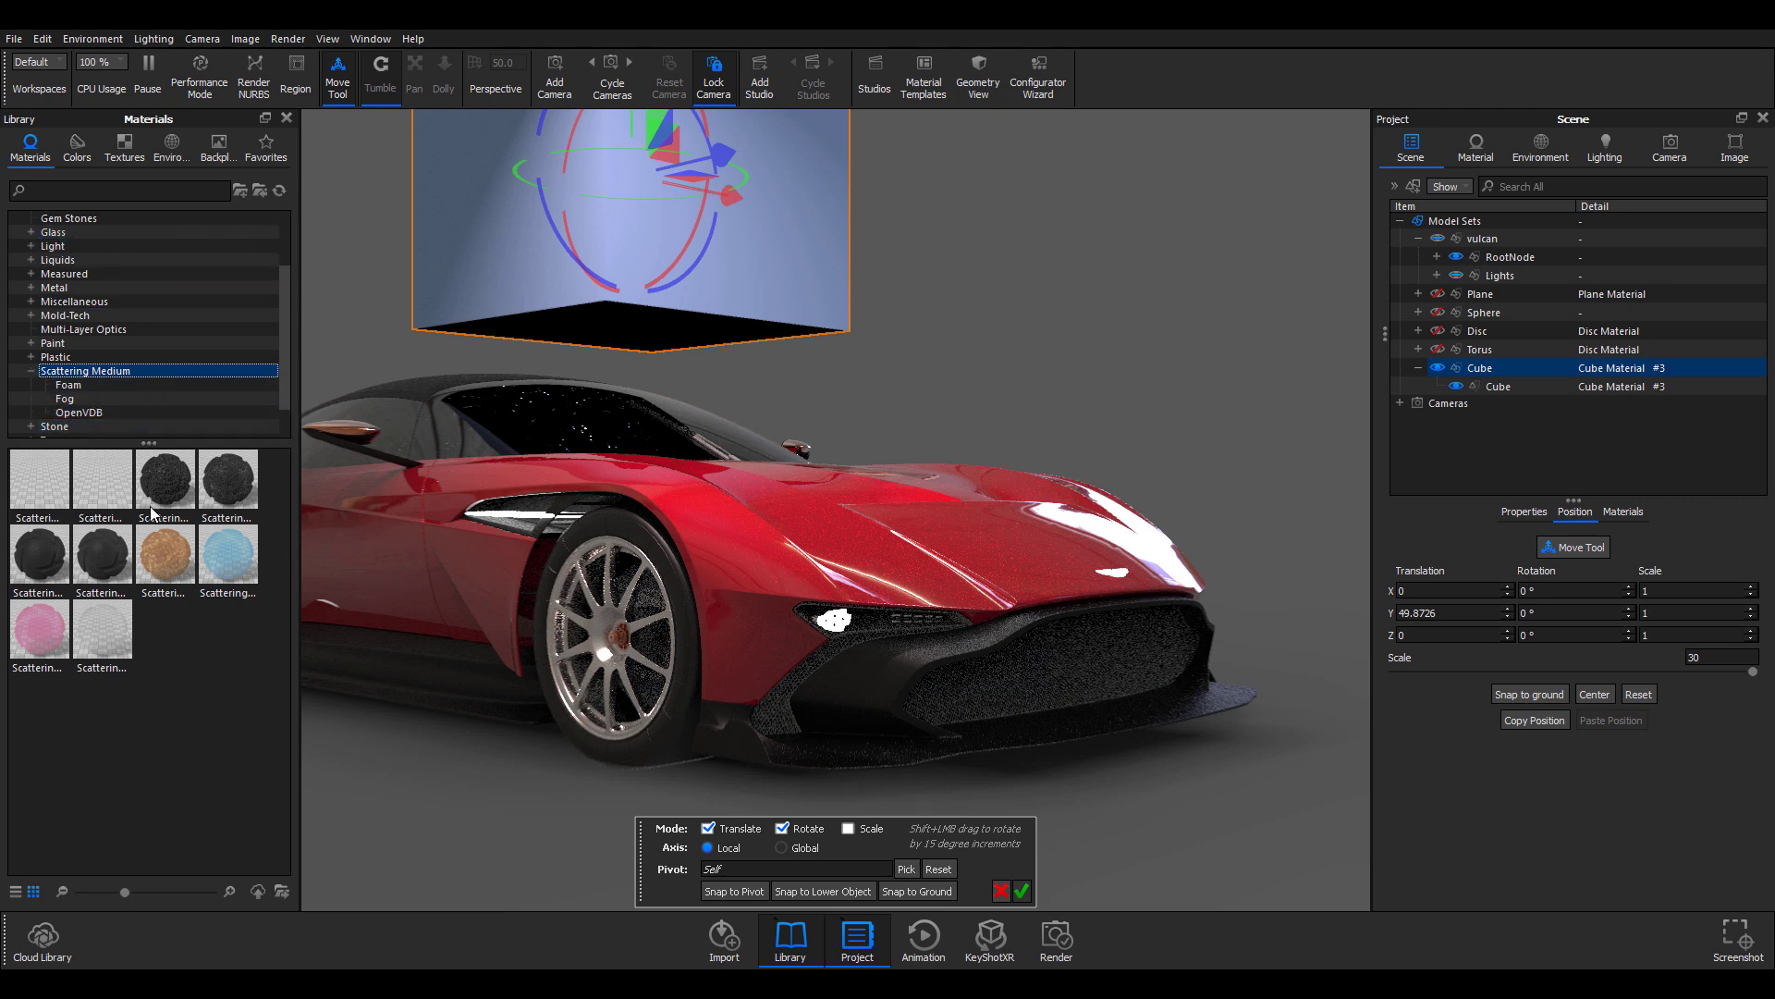
pyautogui.click(65, 398)
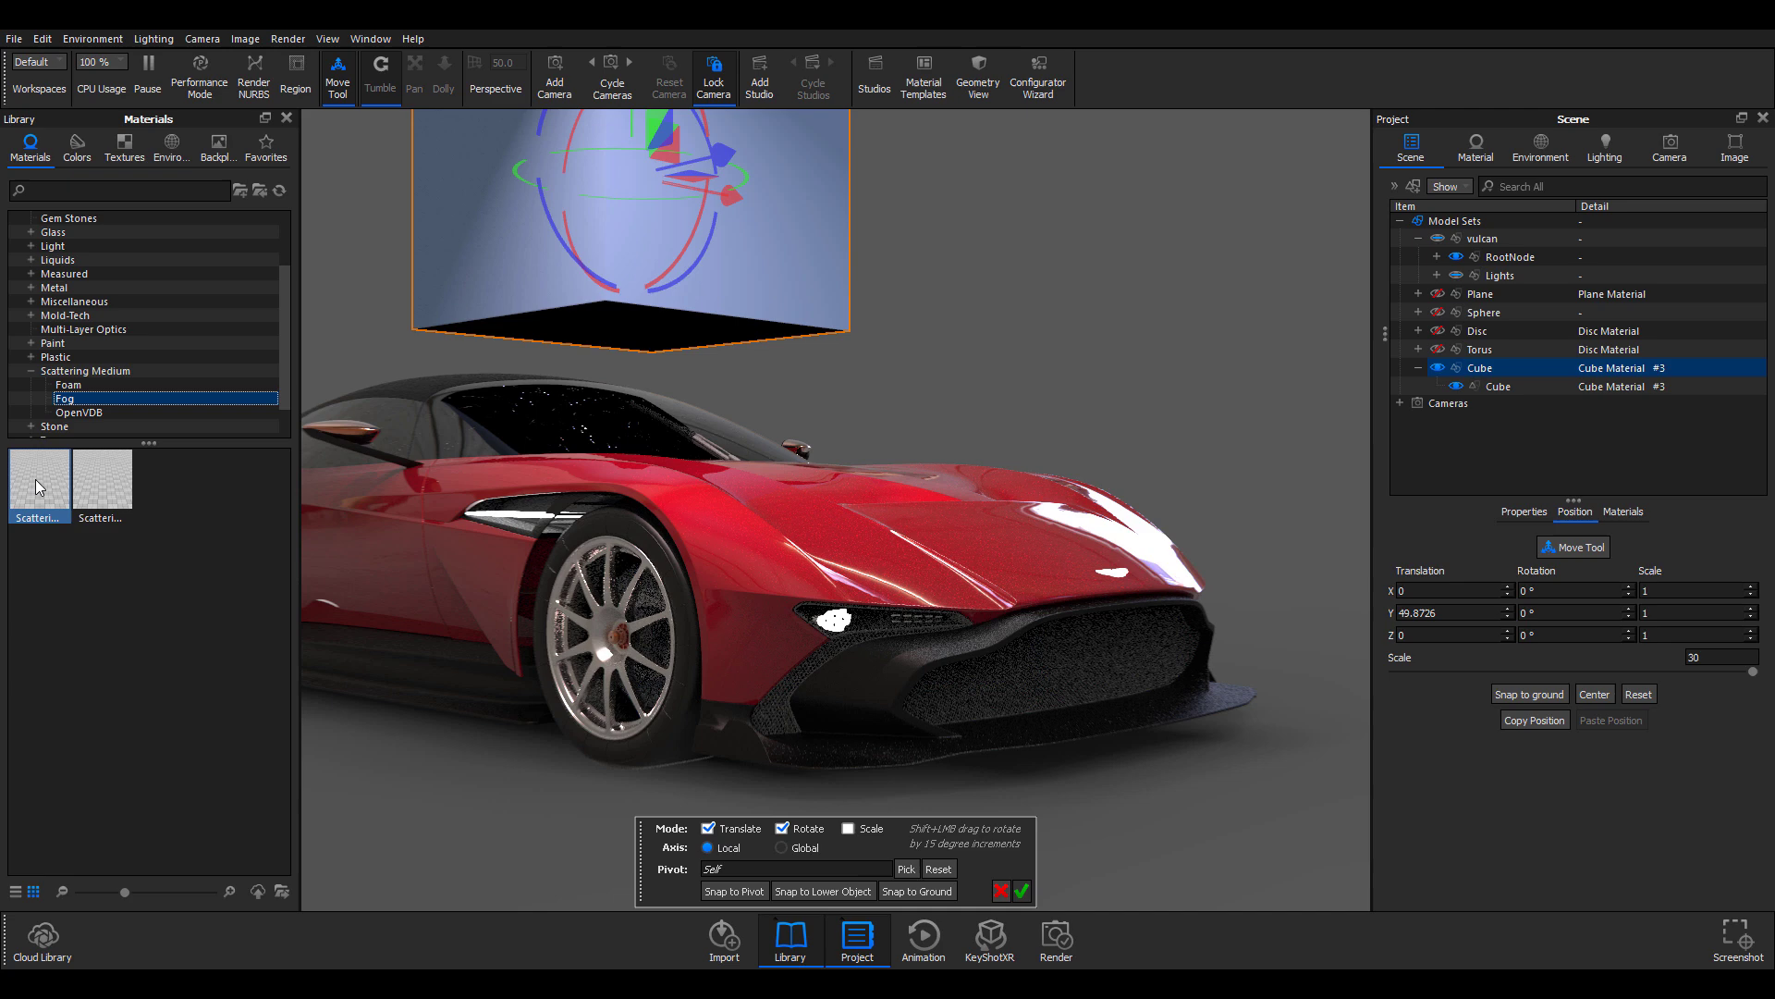
pyautogui.moveTo(35, 479); pyautogui.dragTo(728, 242)
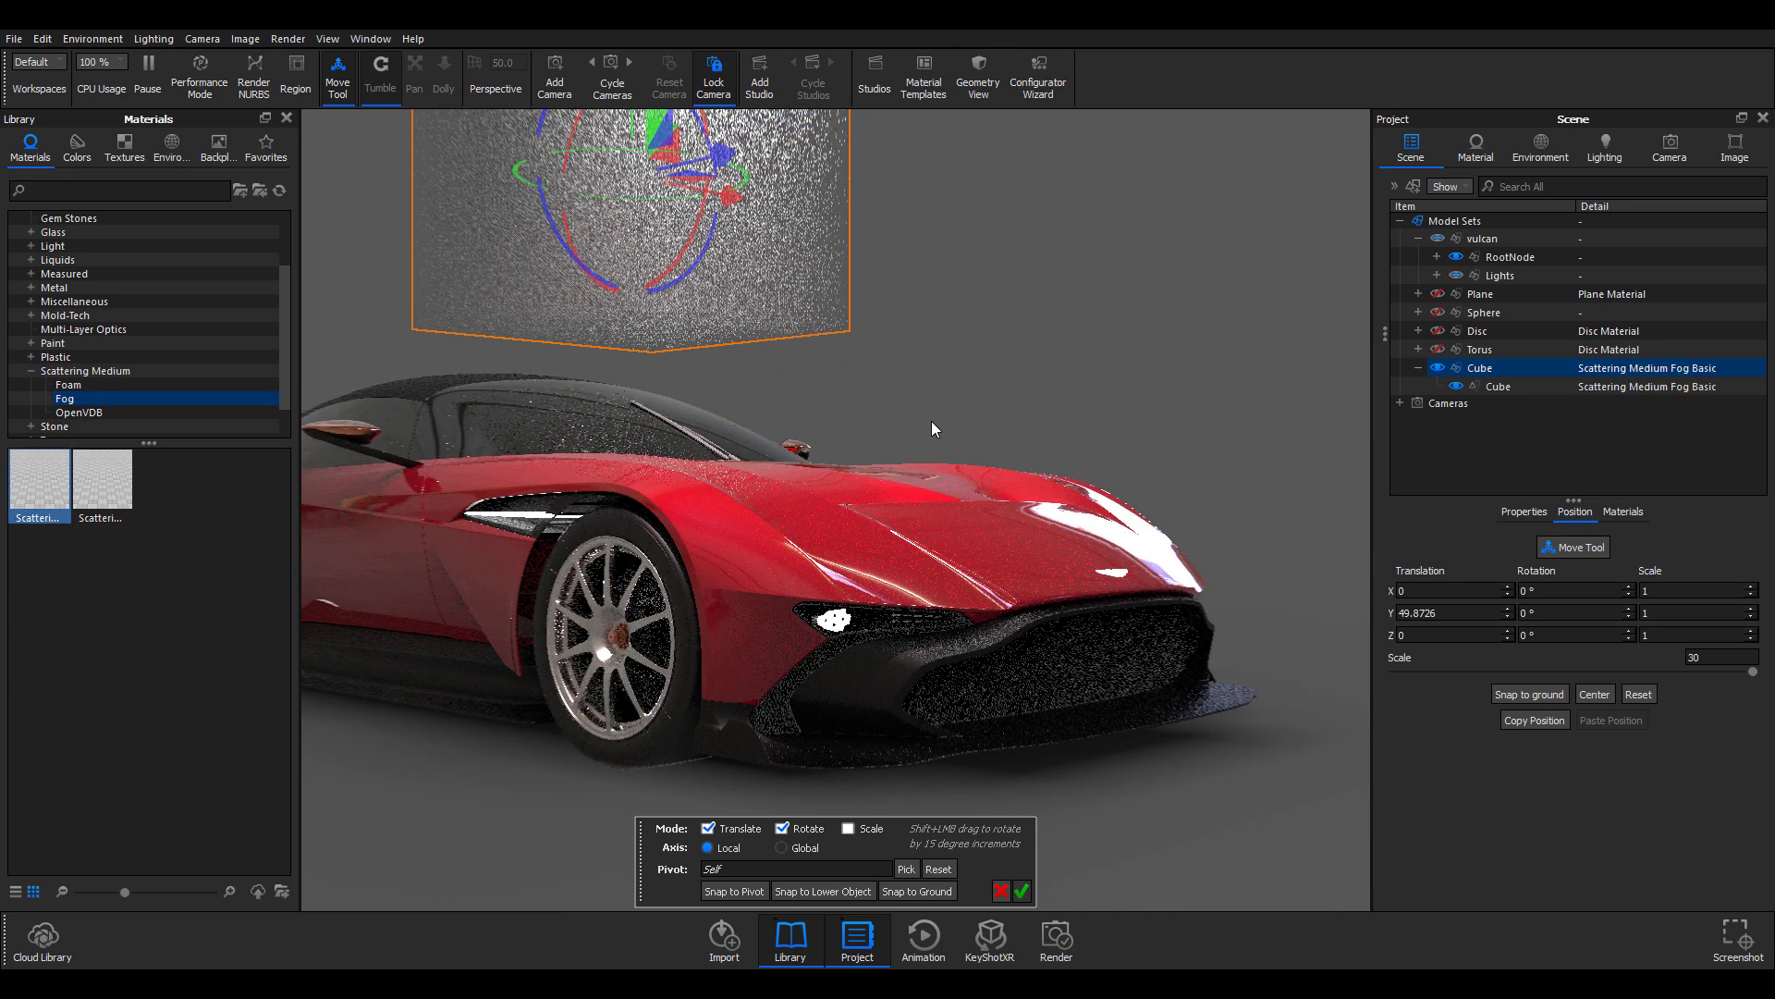
pyautogui.click(1664, 155)
pyautogui.click(1496, 183)
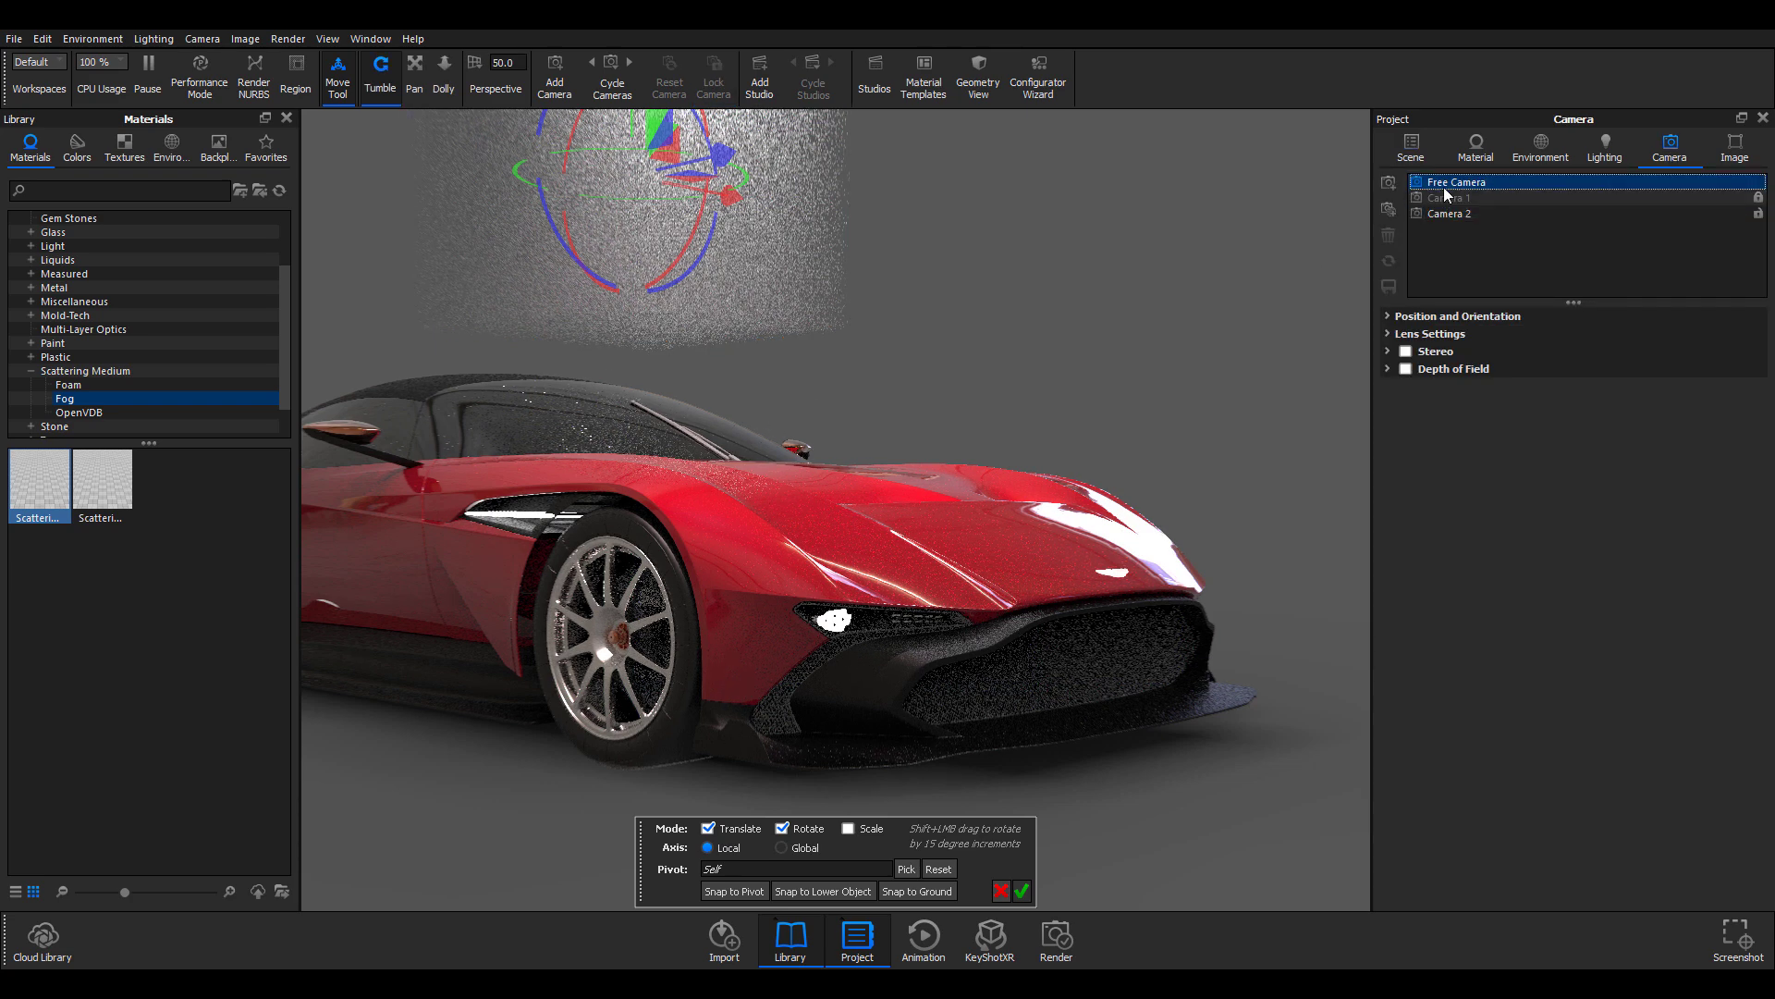
# Step: Slide the fog cube sideways along Z and set its scale to 90
pyautogui.click(1411, 146)
pyautogui.moveTo(773, 407); pyautogui.dragTo(846, 558)
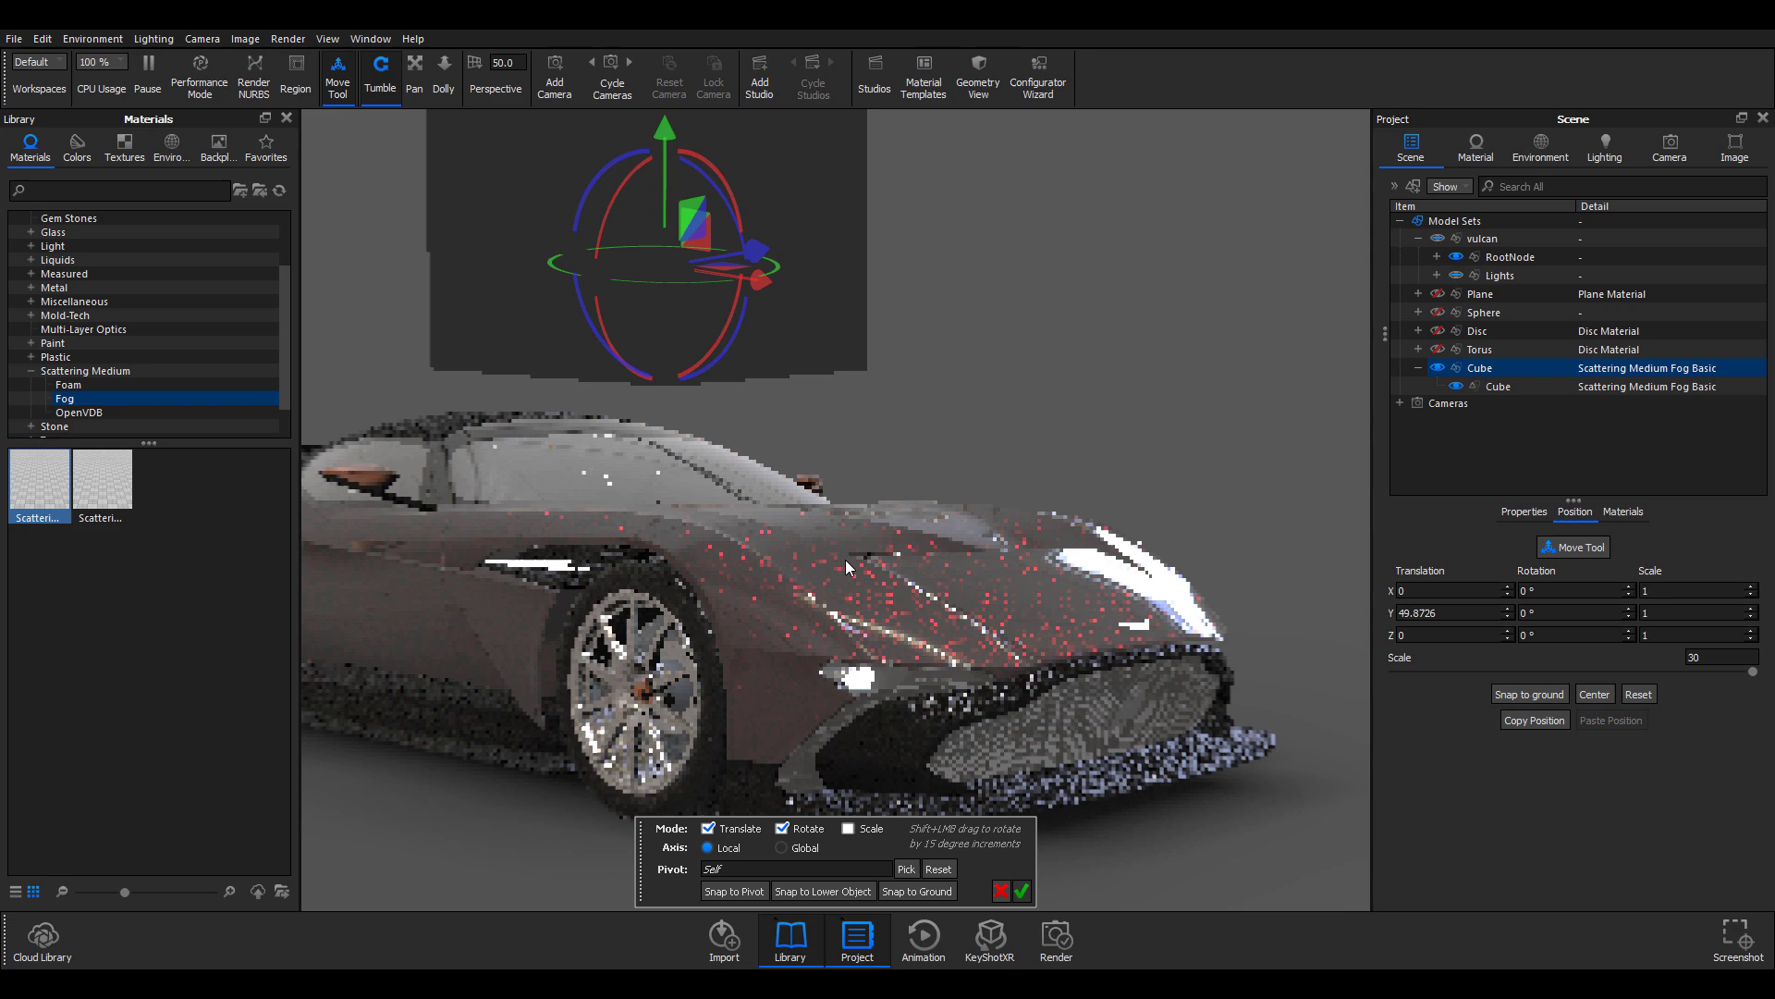
pyautogui.scroll(-5, 845, 559)
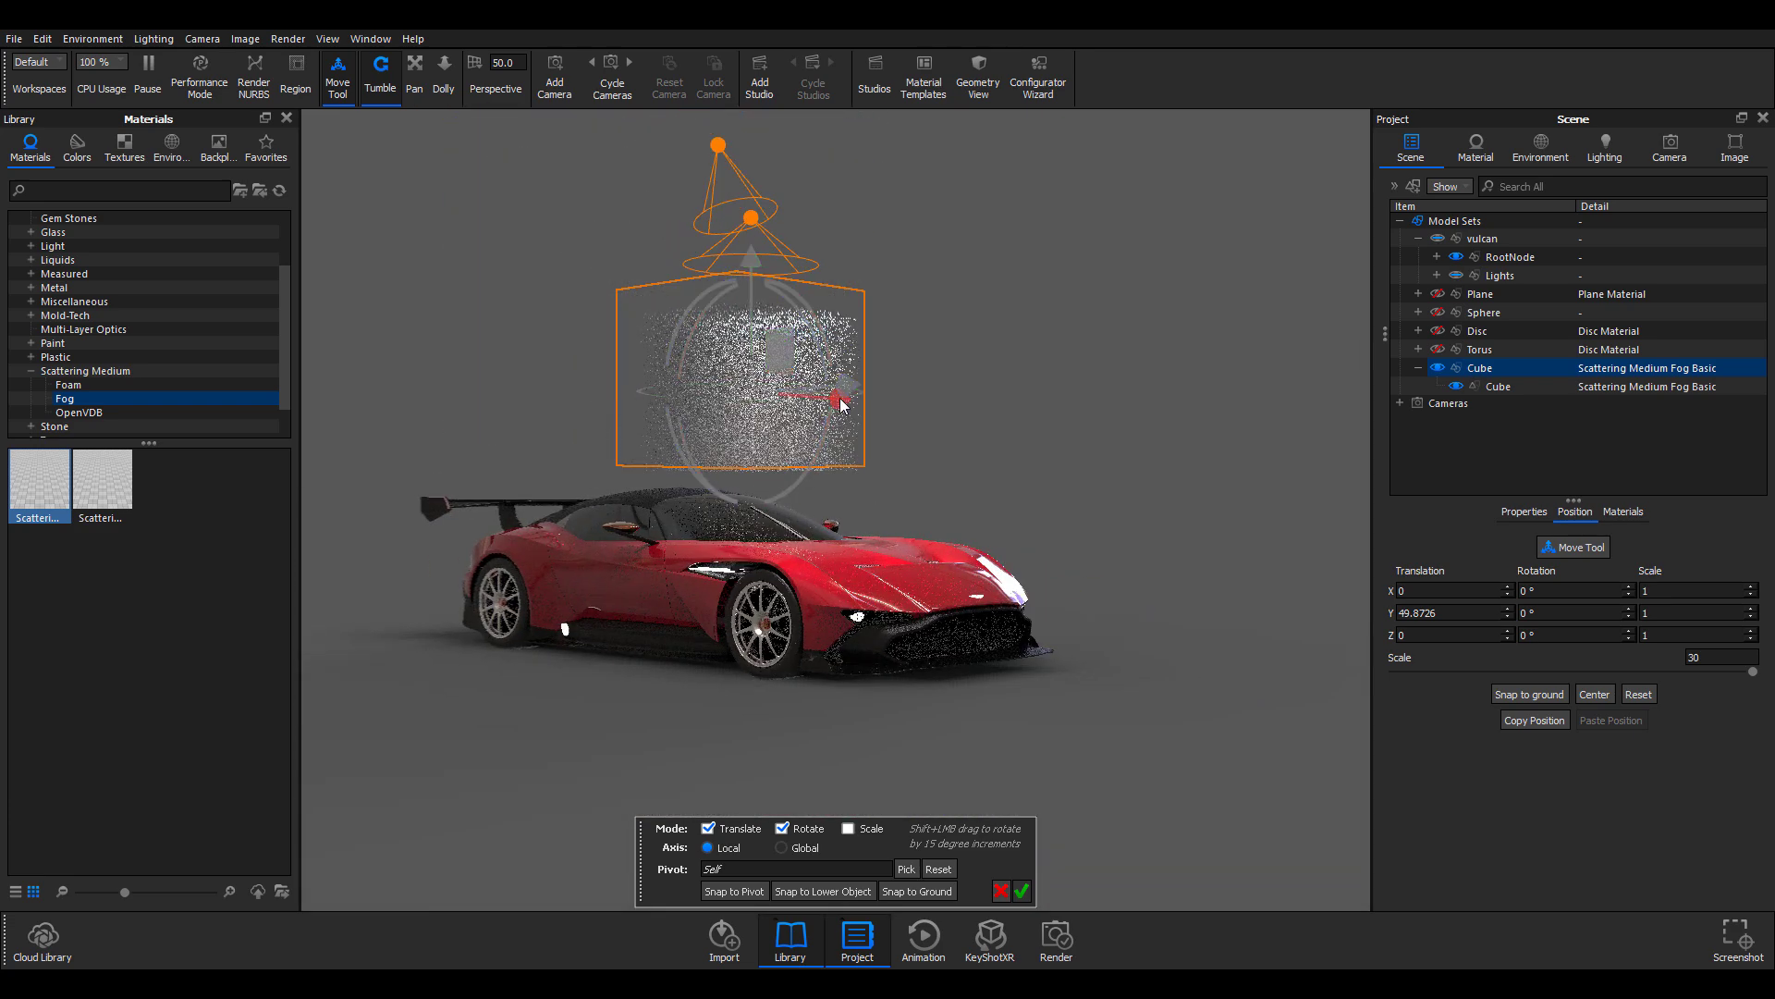
pyautogui.moveTo(844, 404); pyautogui.dragTo(953, 434)
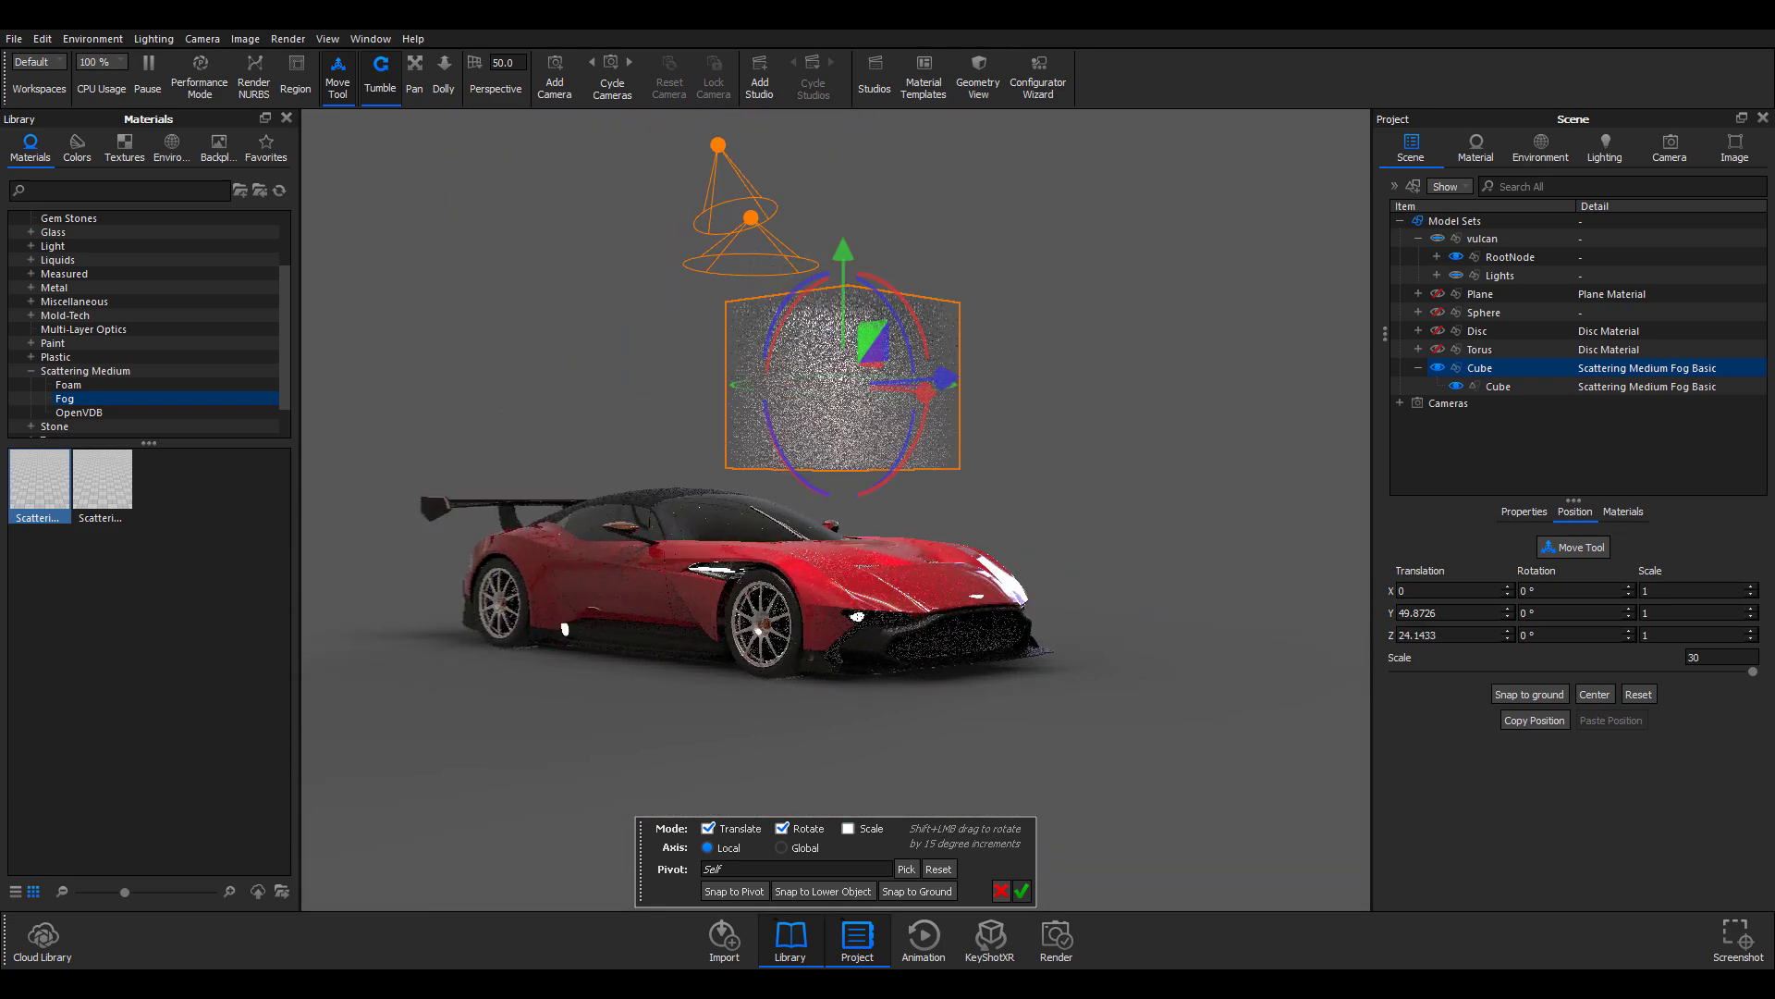
pyautogui.click(1722, 657)
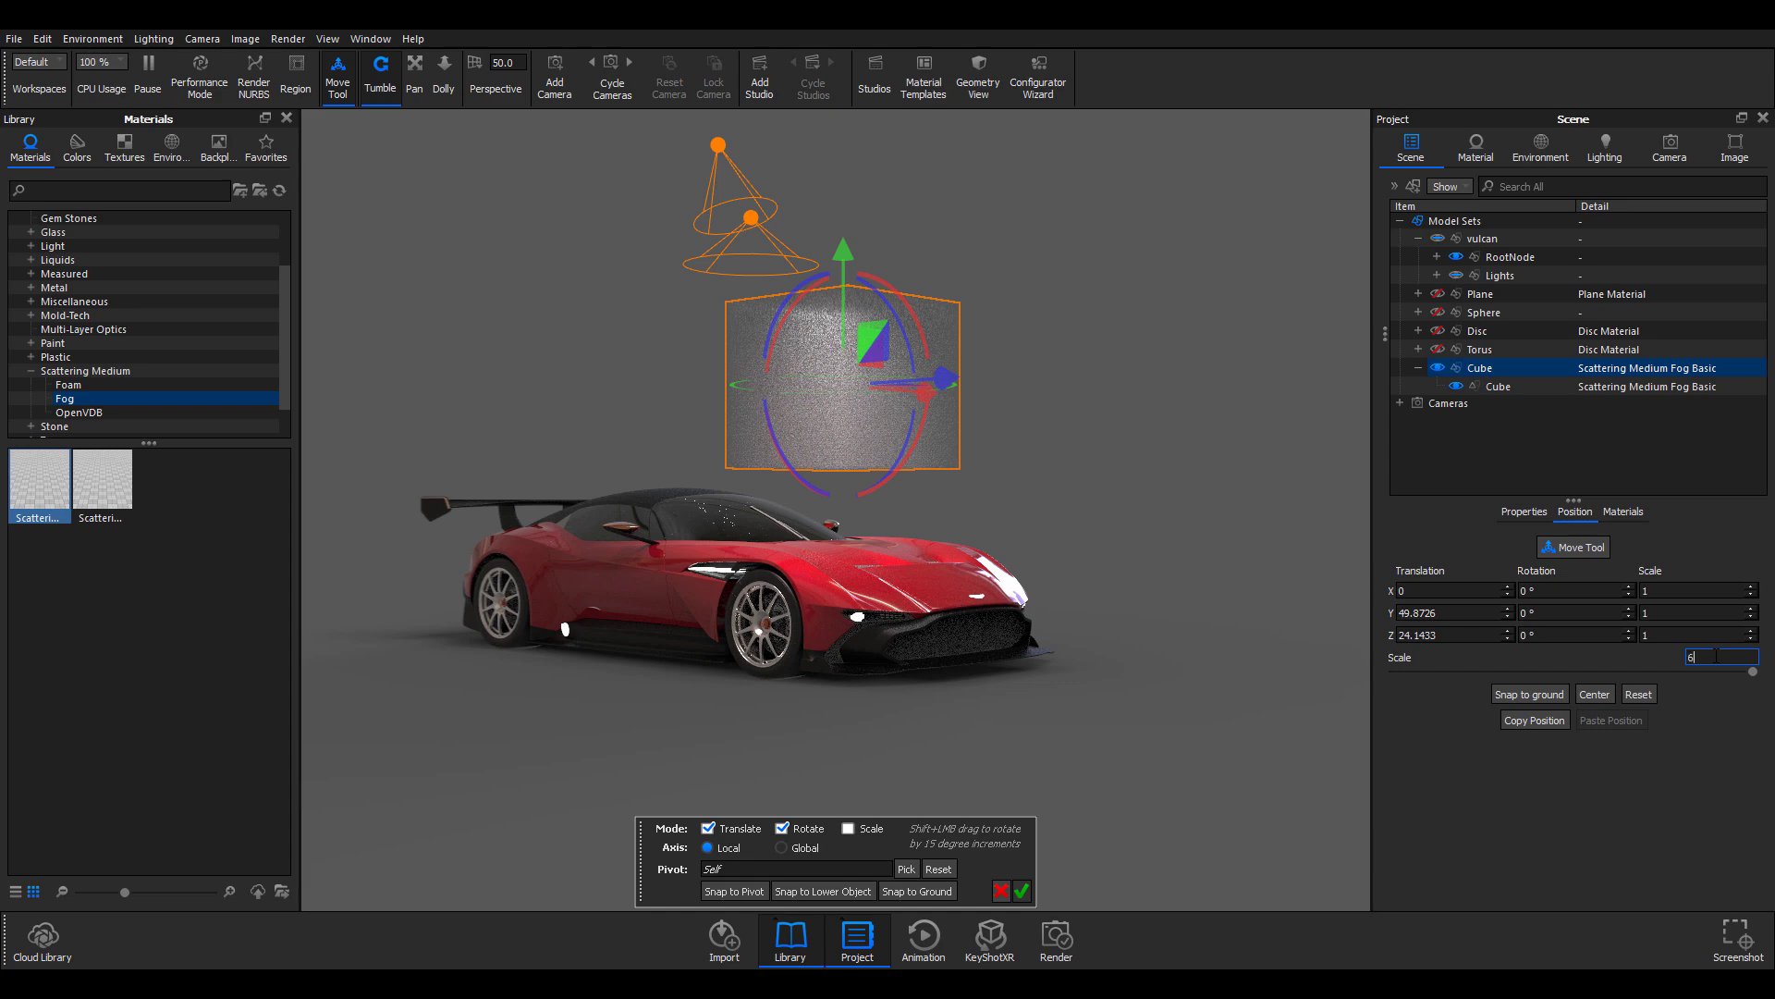
pyautogui.write('0')
pyautogui.press('Return')
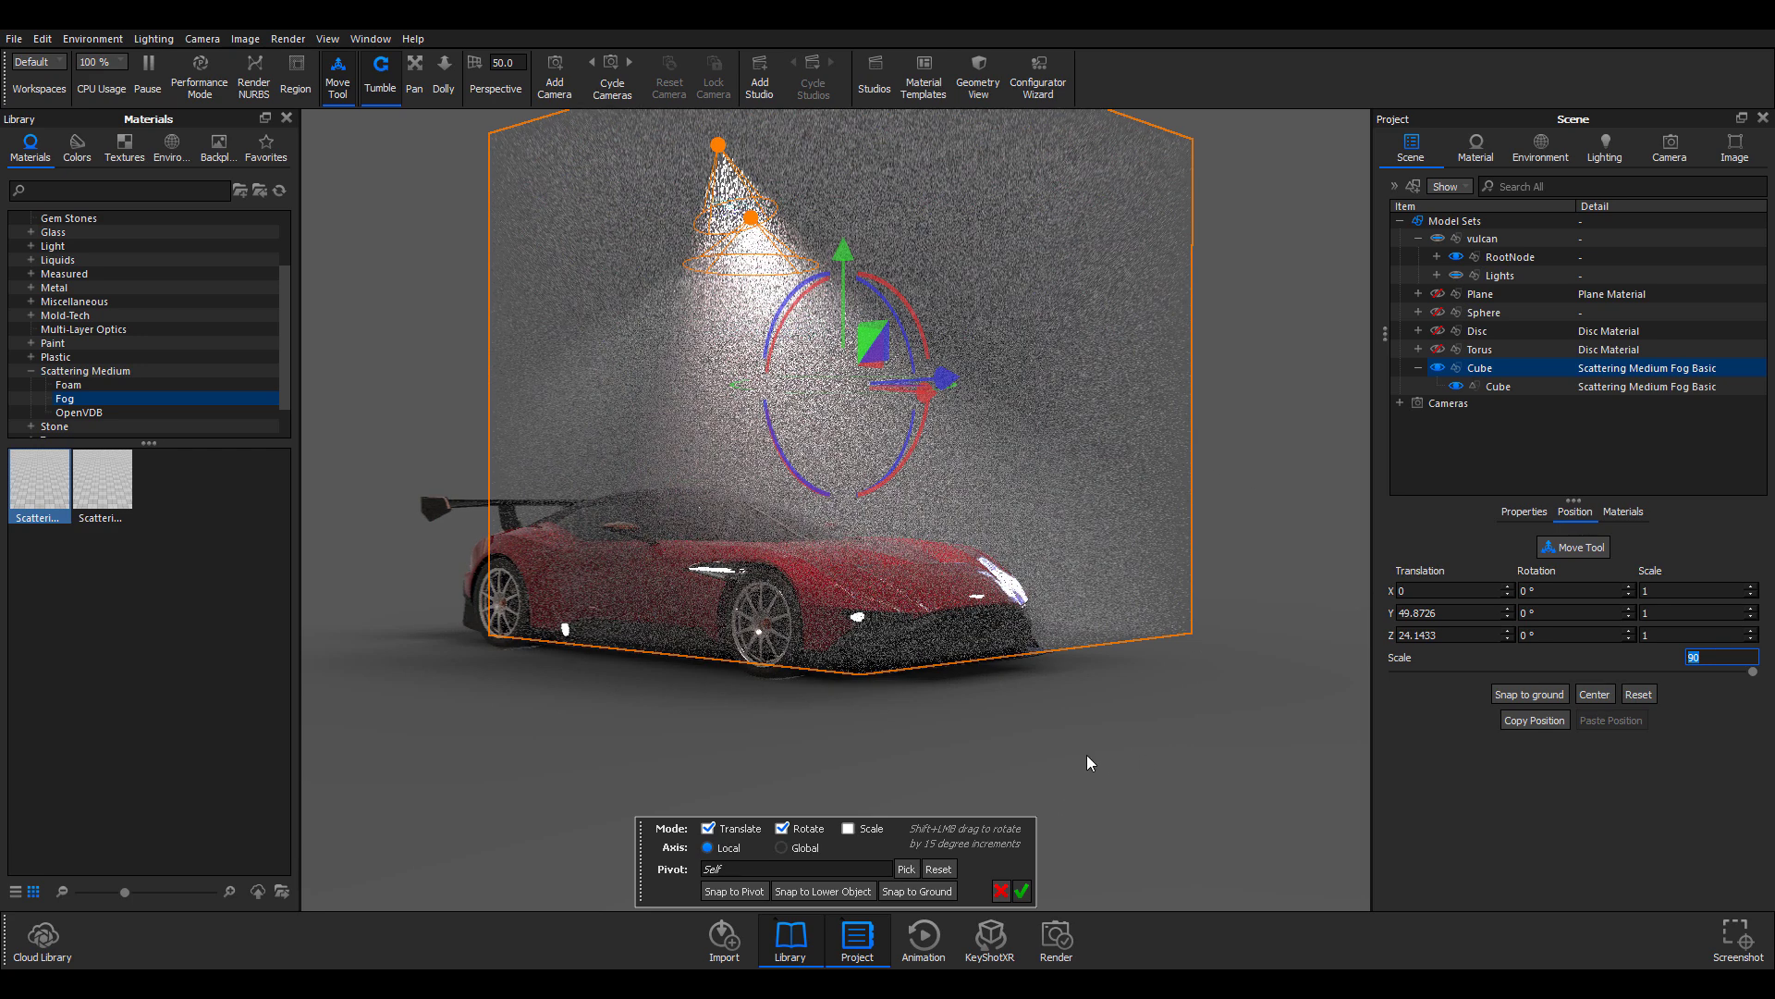
# Step: Pull the fog cube back along Z to about 16.14 so it envelops the car
pyautogui.moveTo(1090, 762); pyautogui.dragTo(1130, 684)
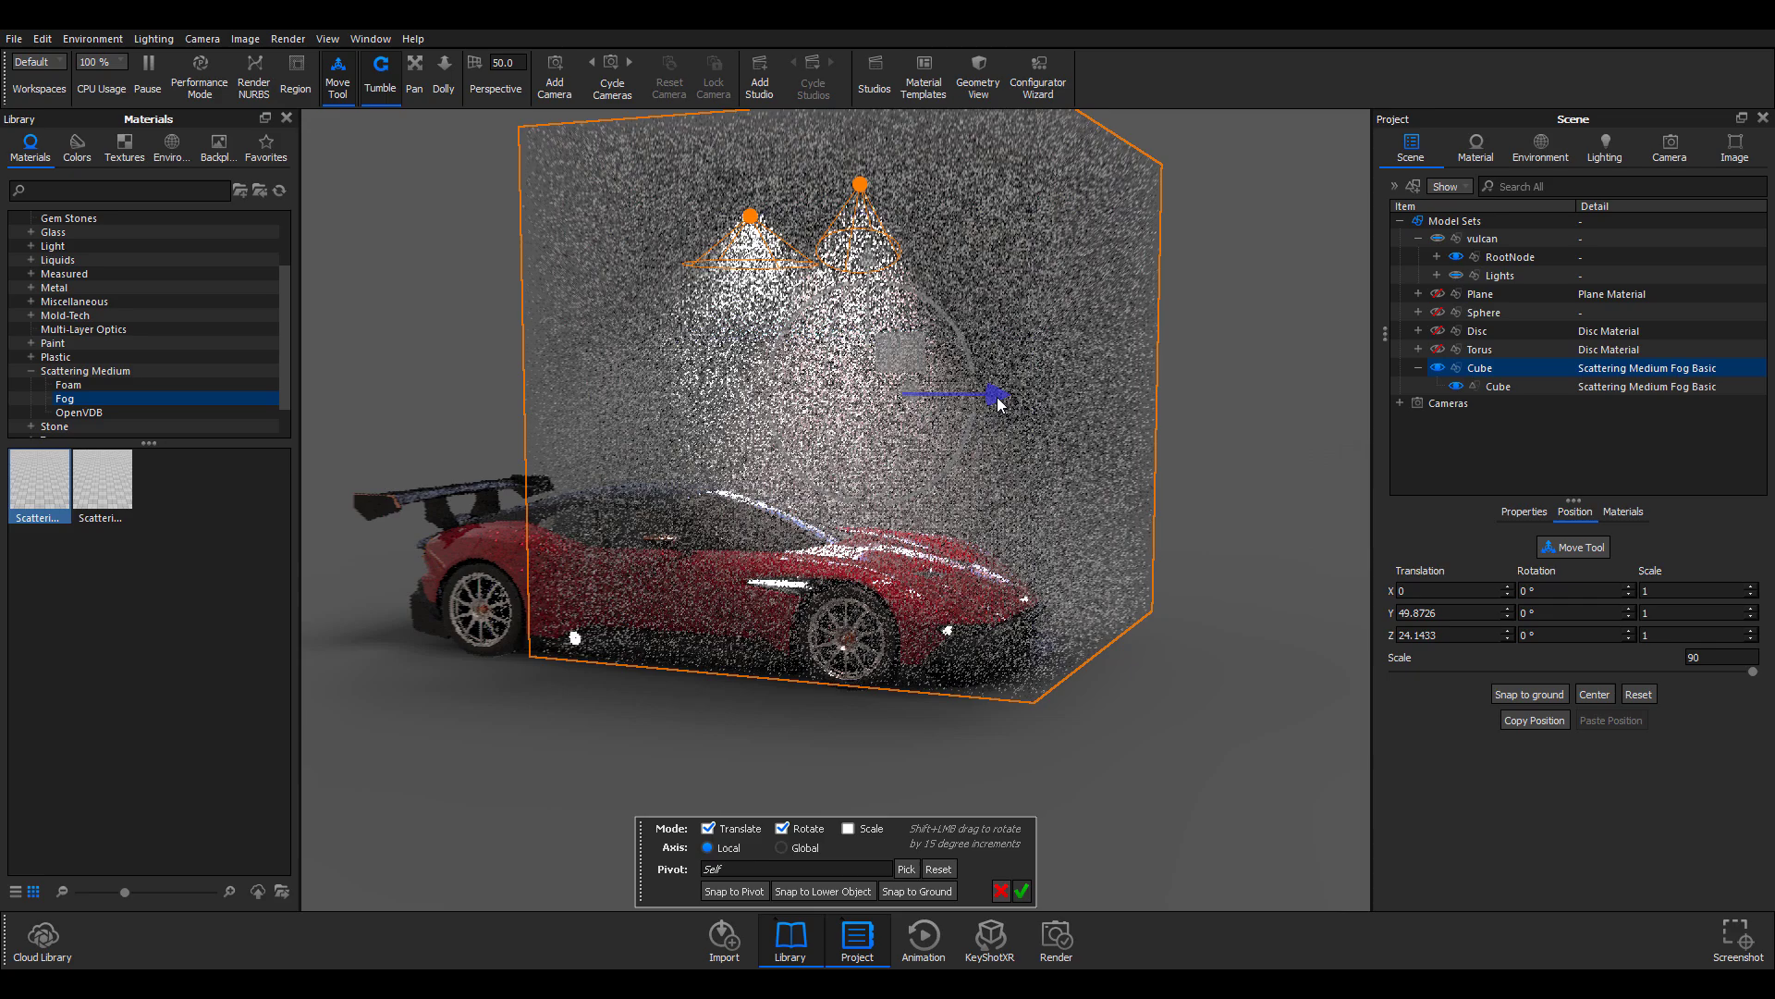
pyautogui.moveTo(999, 405); pyautogui.dragTo(971, 407)
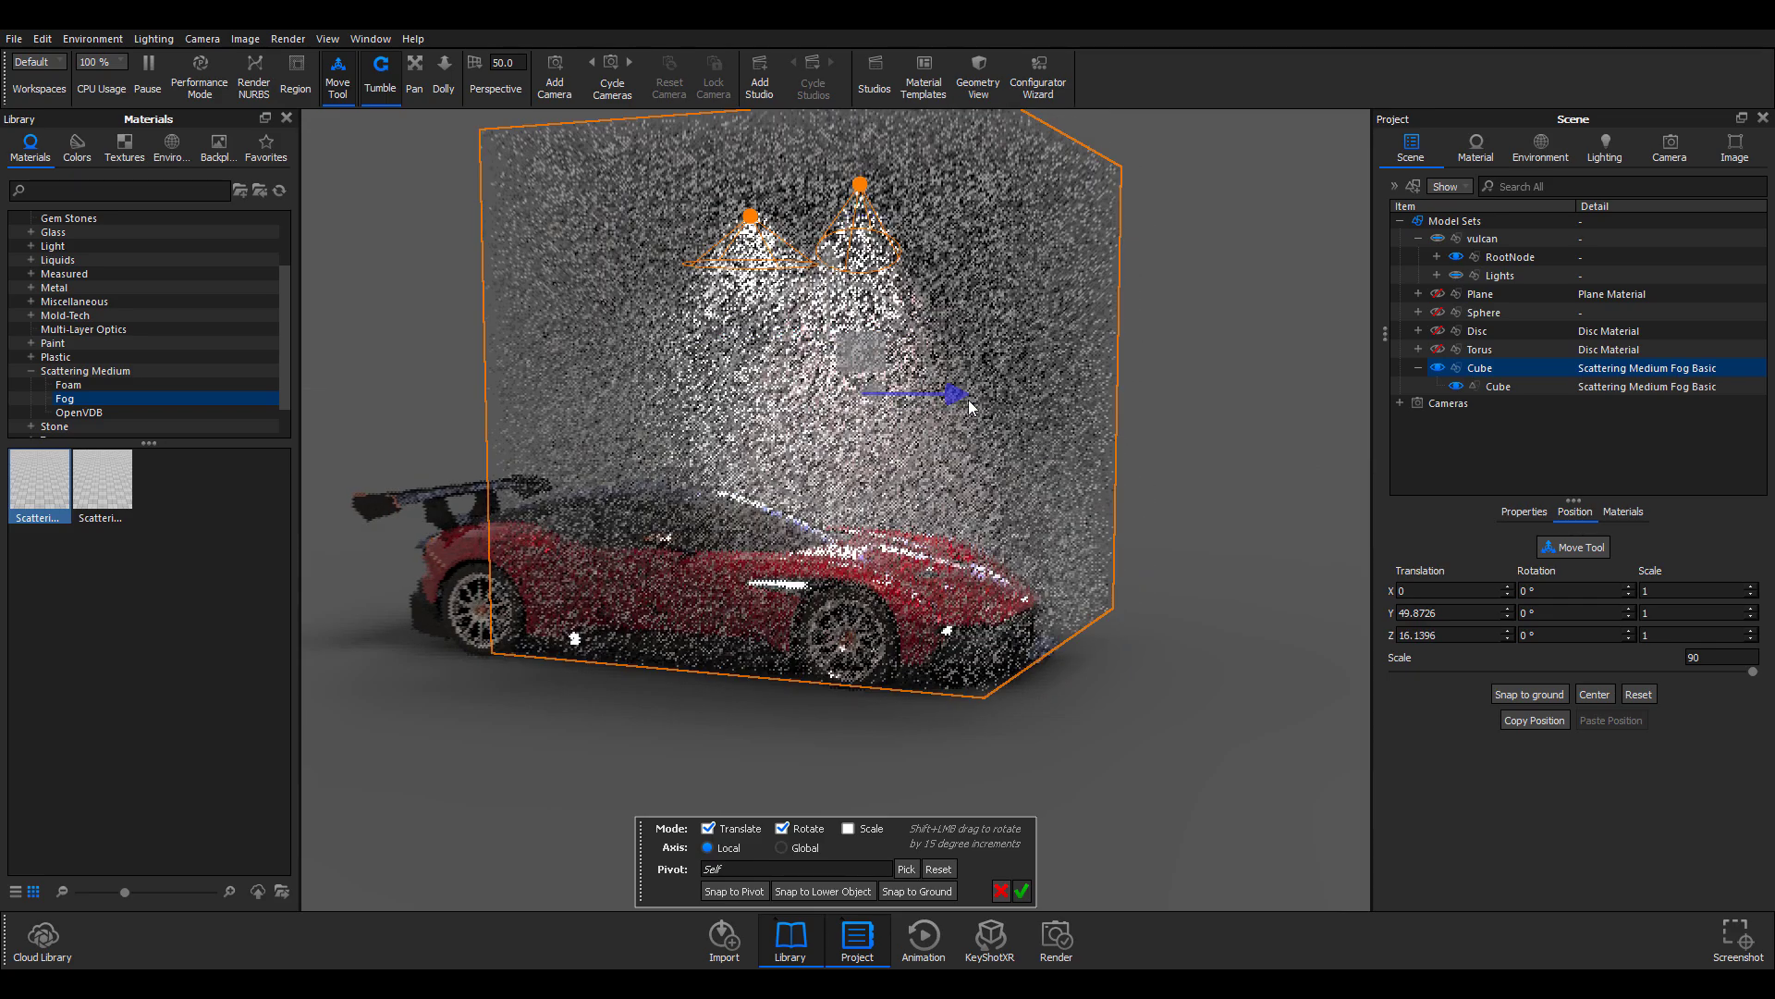
pyautogui.scroll(-3, 943, 733)
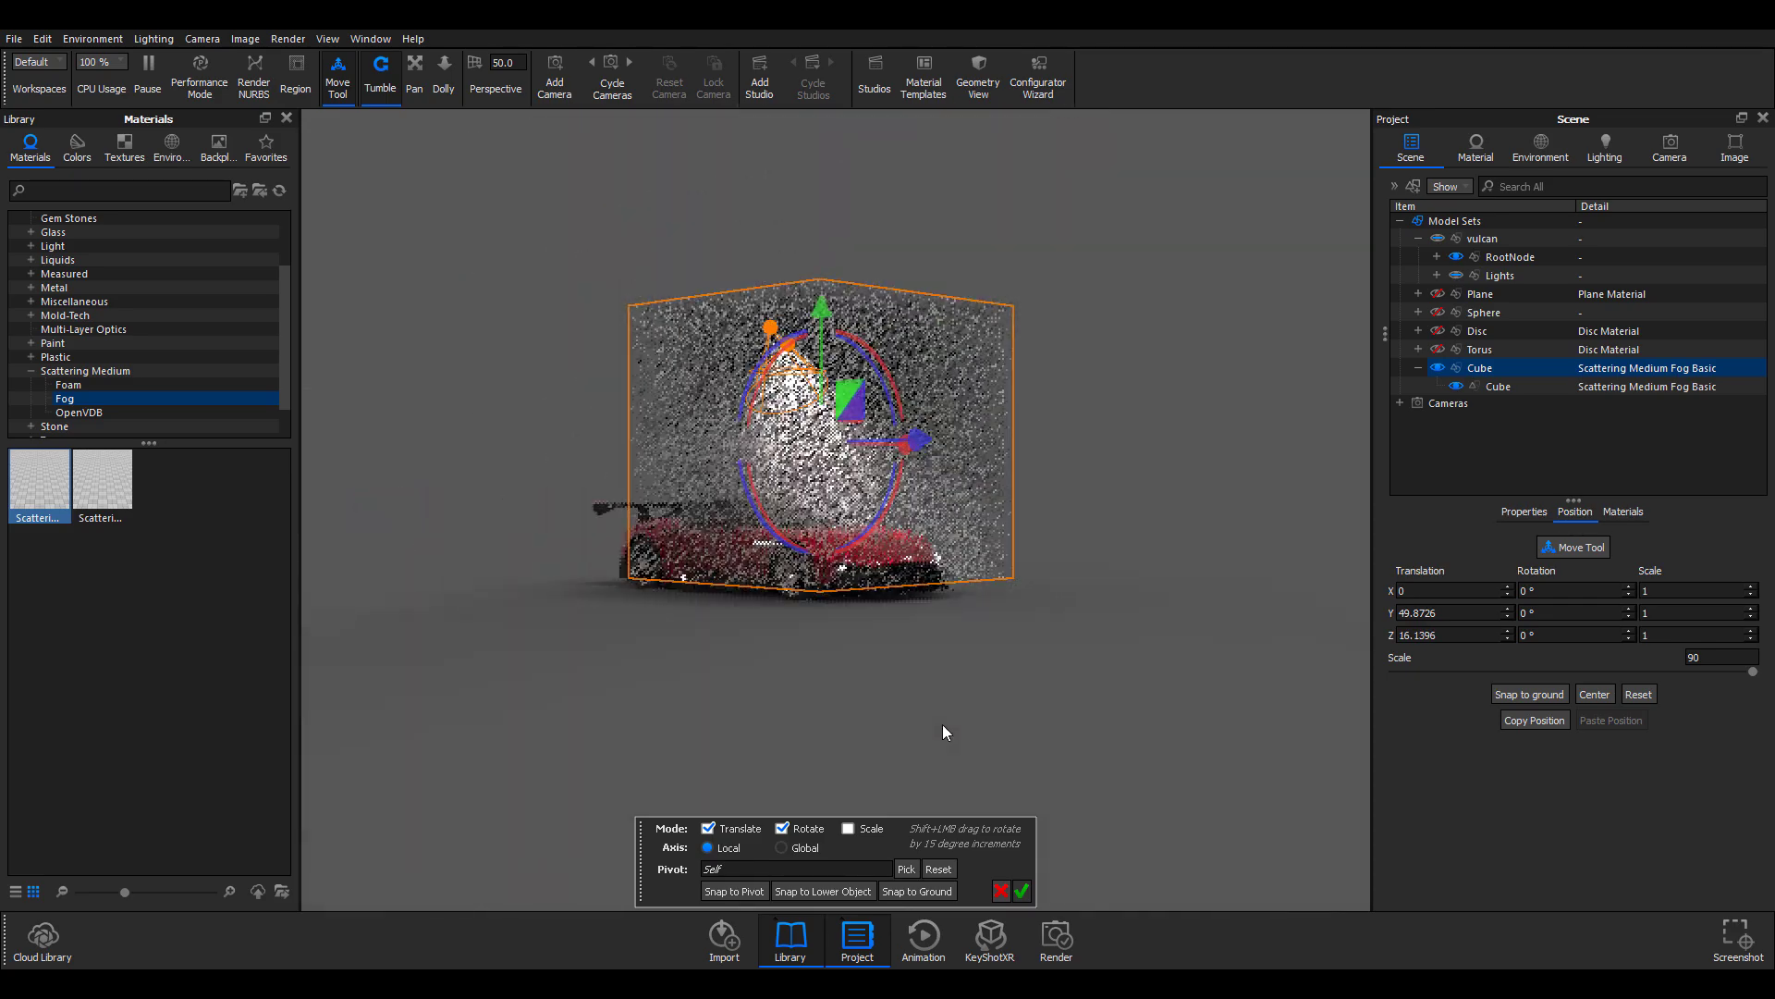
pyautogui.scroll(10, 958, 617)
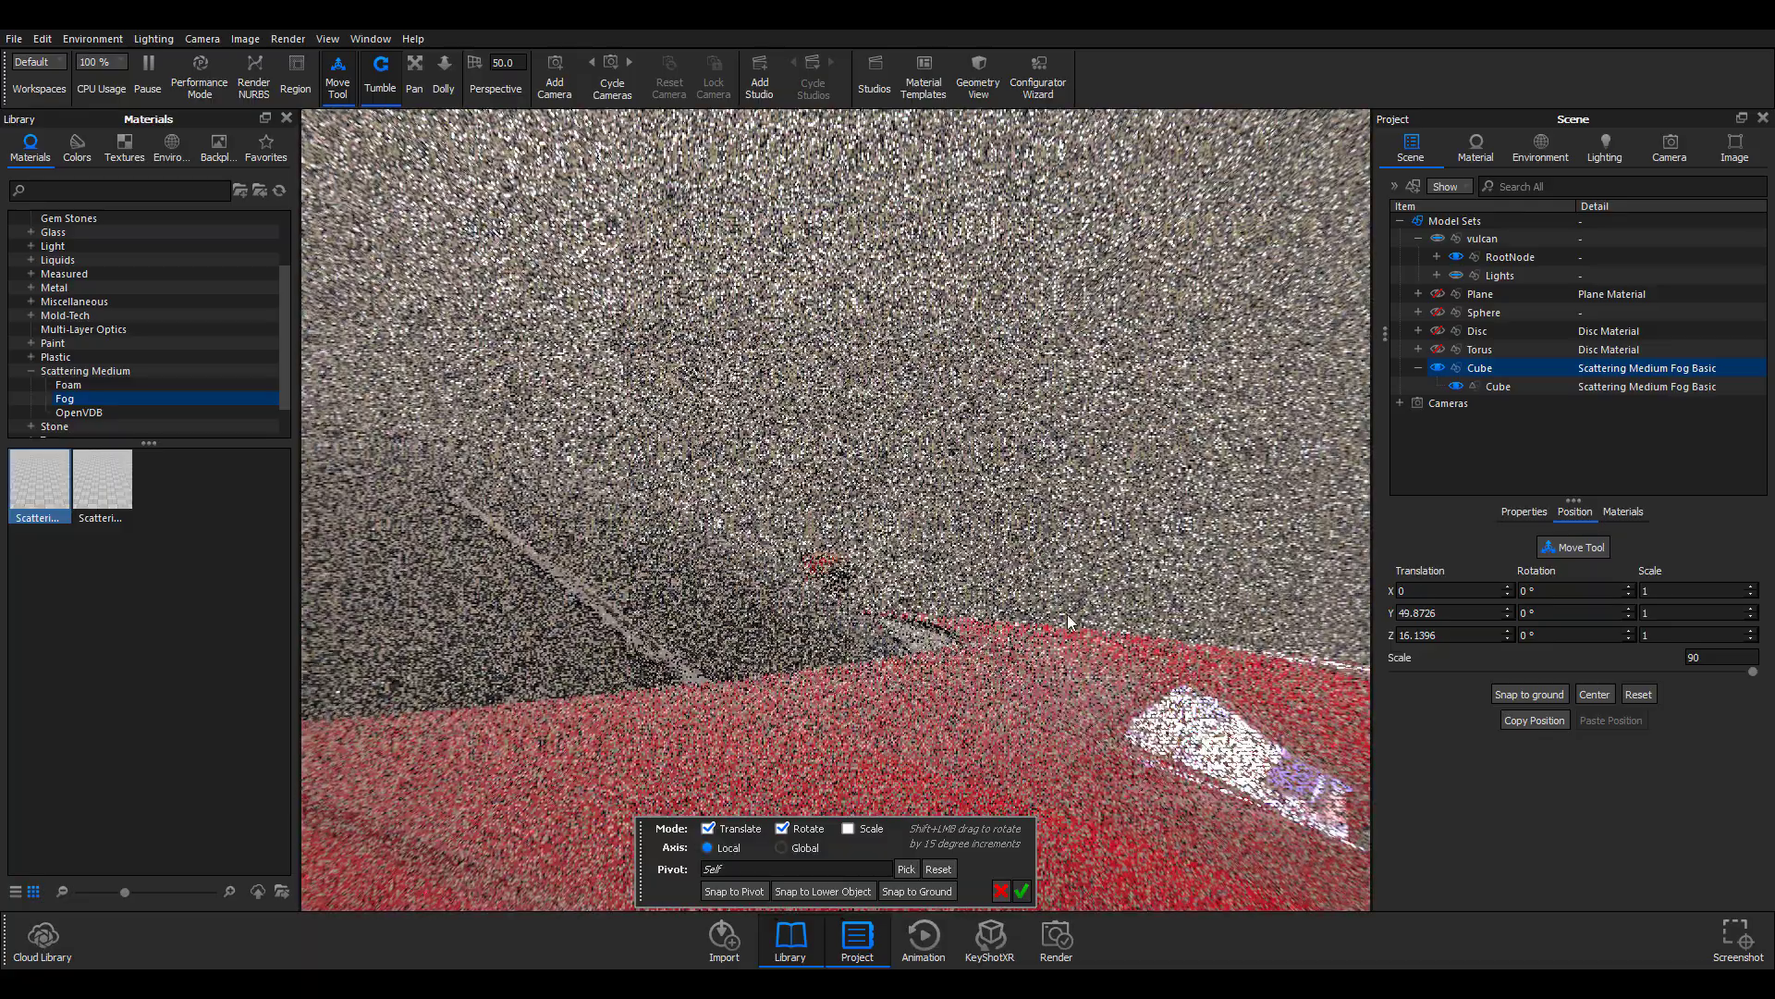
pyautogui.scroll(5, 1068, 619)
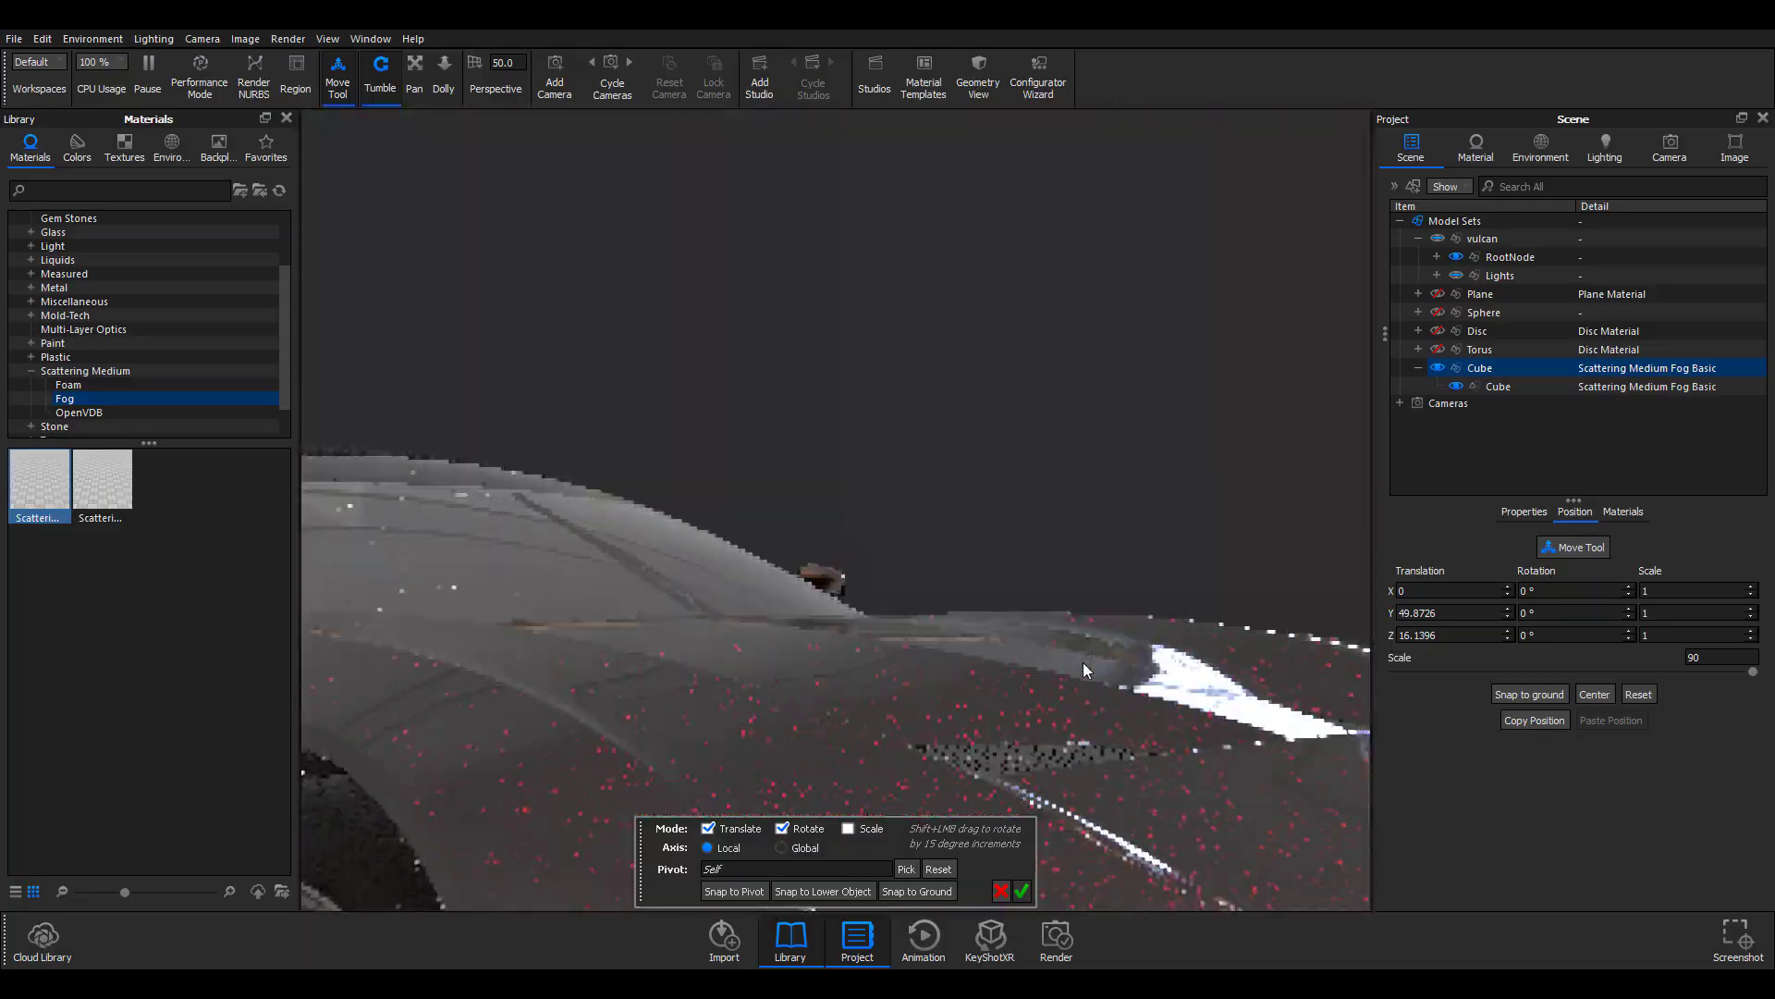
pyautogui.scroll(-6, 1083, 664)
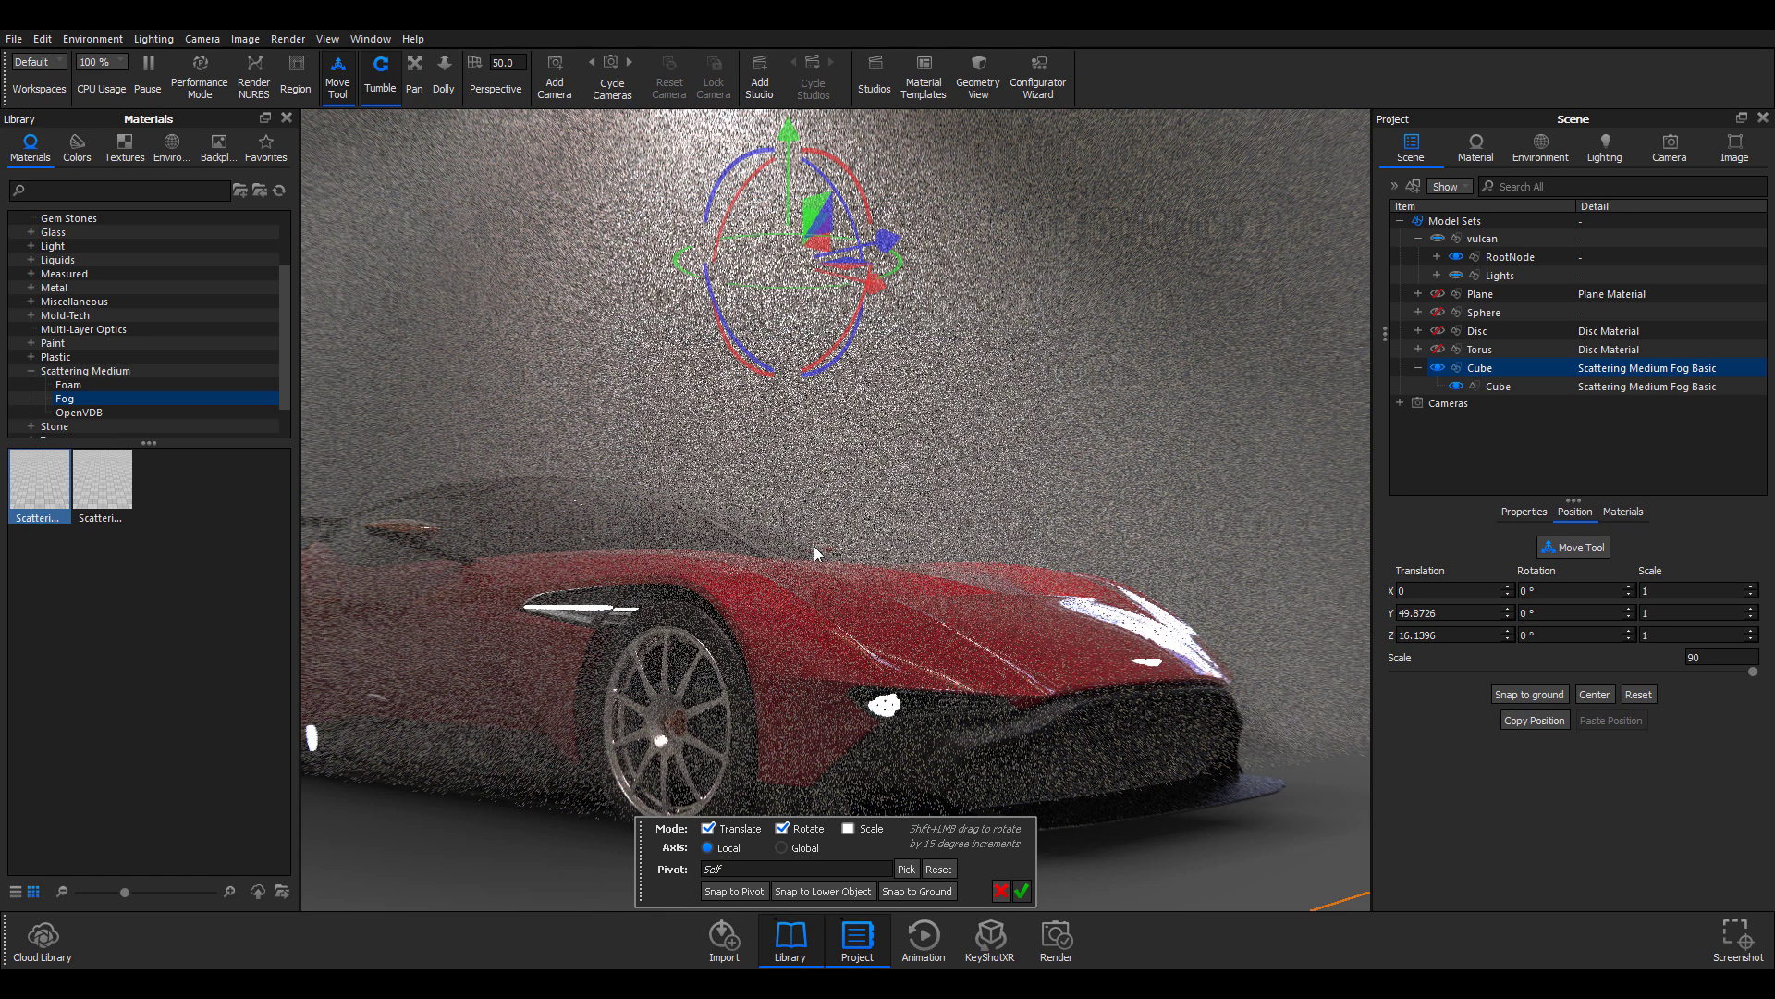
# Step: Edit the fog material and set its type to Scattering Medium
pyautogui.click(1477, 145)
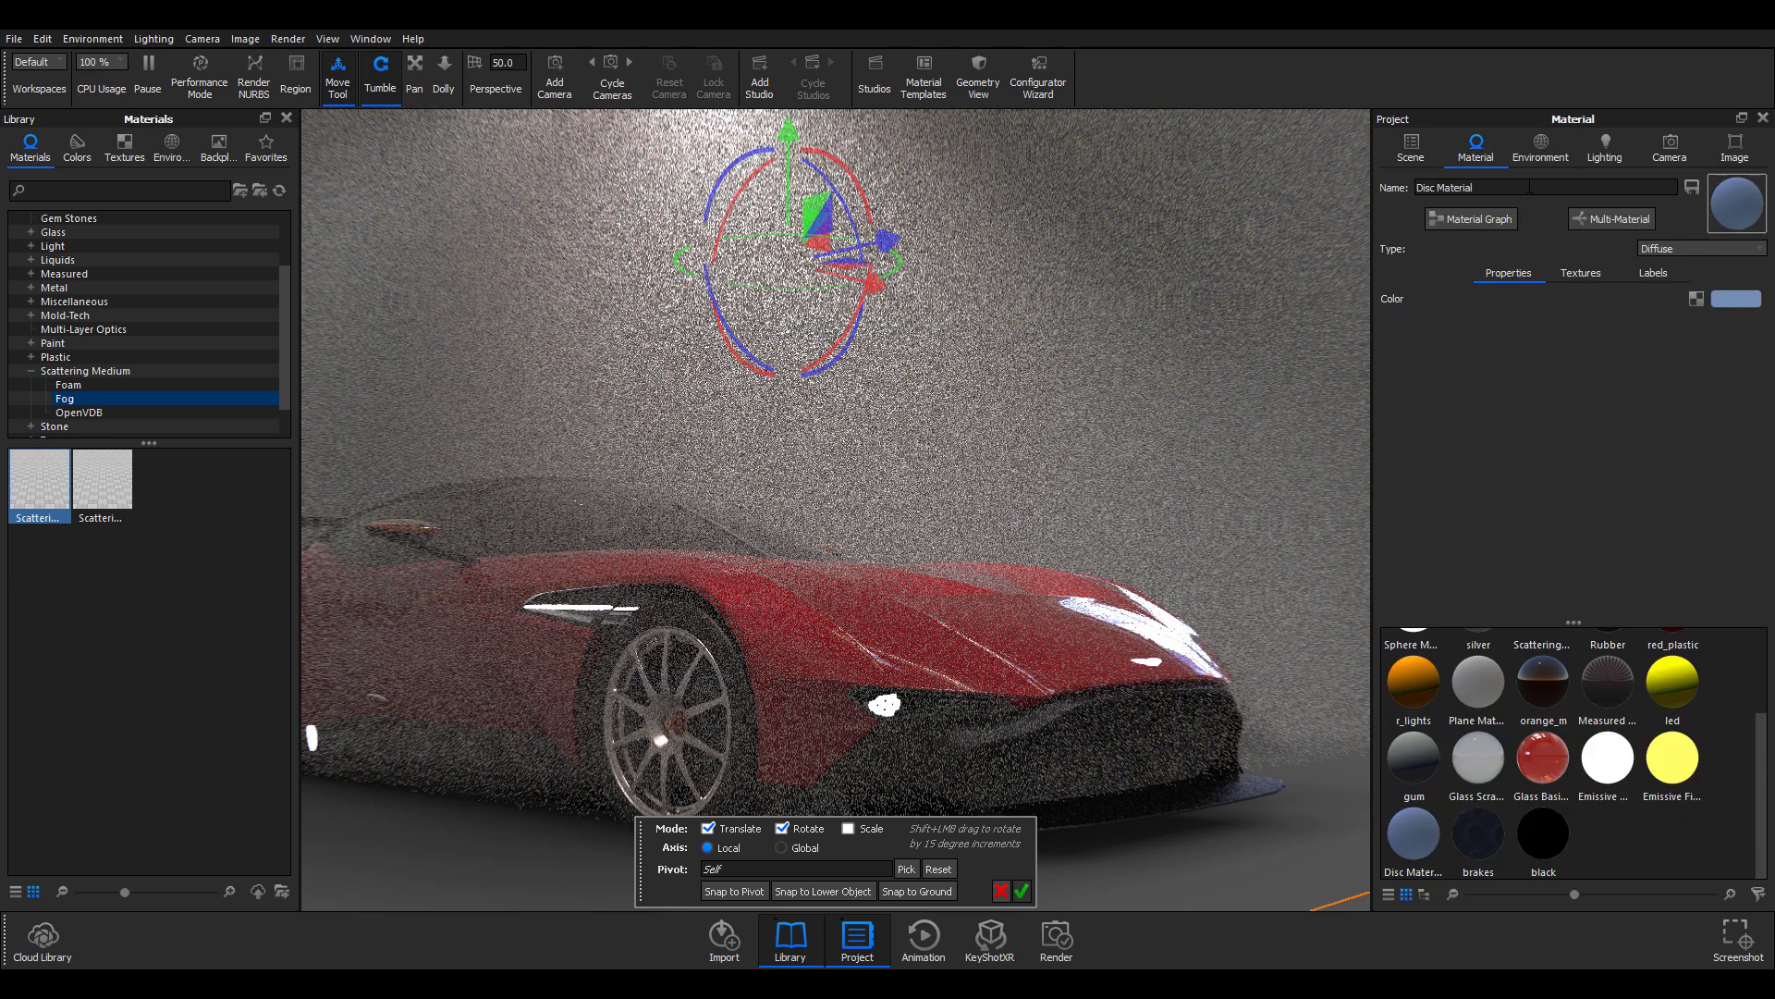
pyautogui.doubleClick(983, 404)
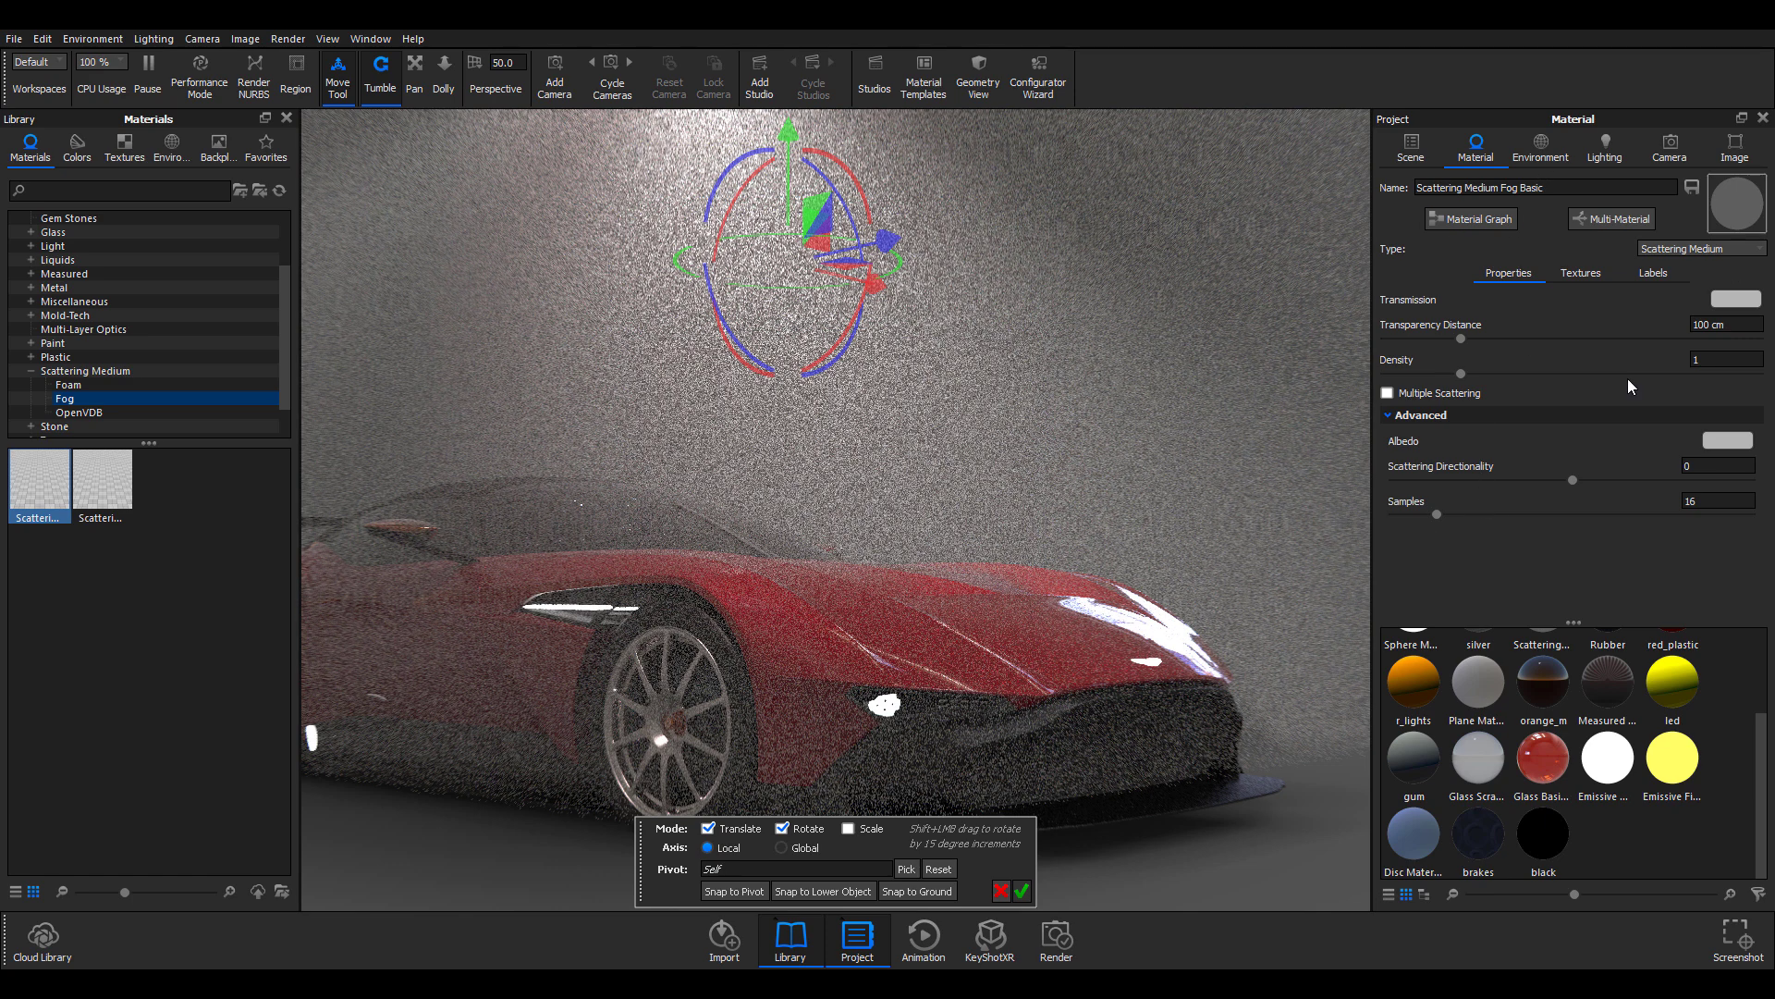
pyautogui.click(1715, 248)
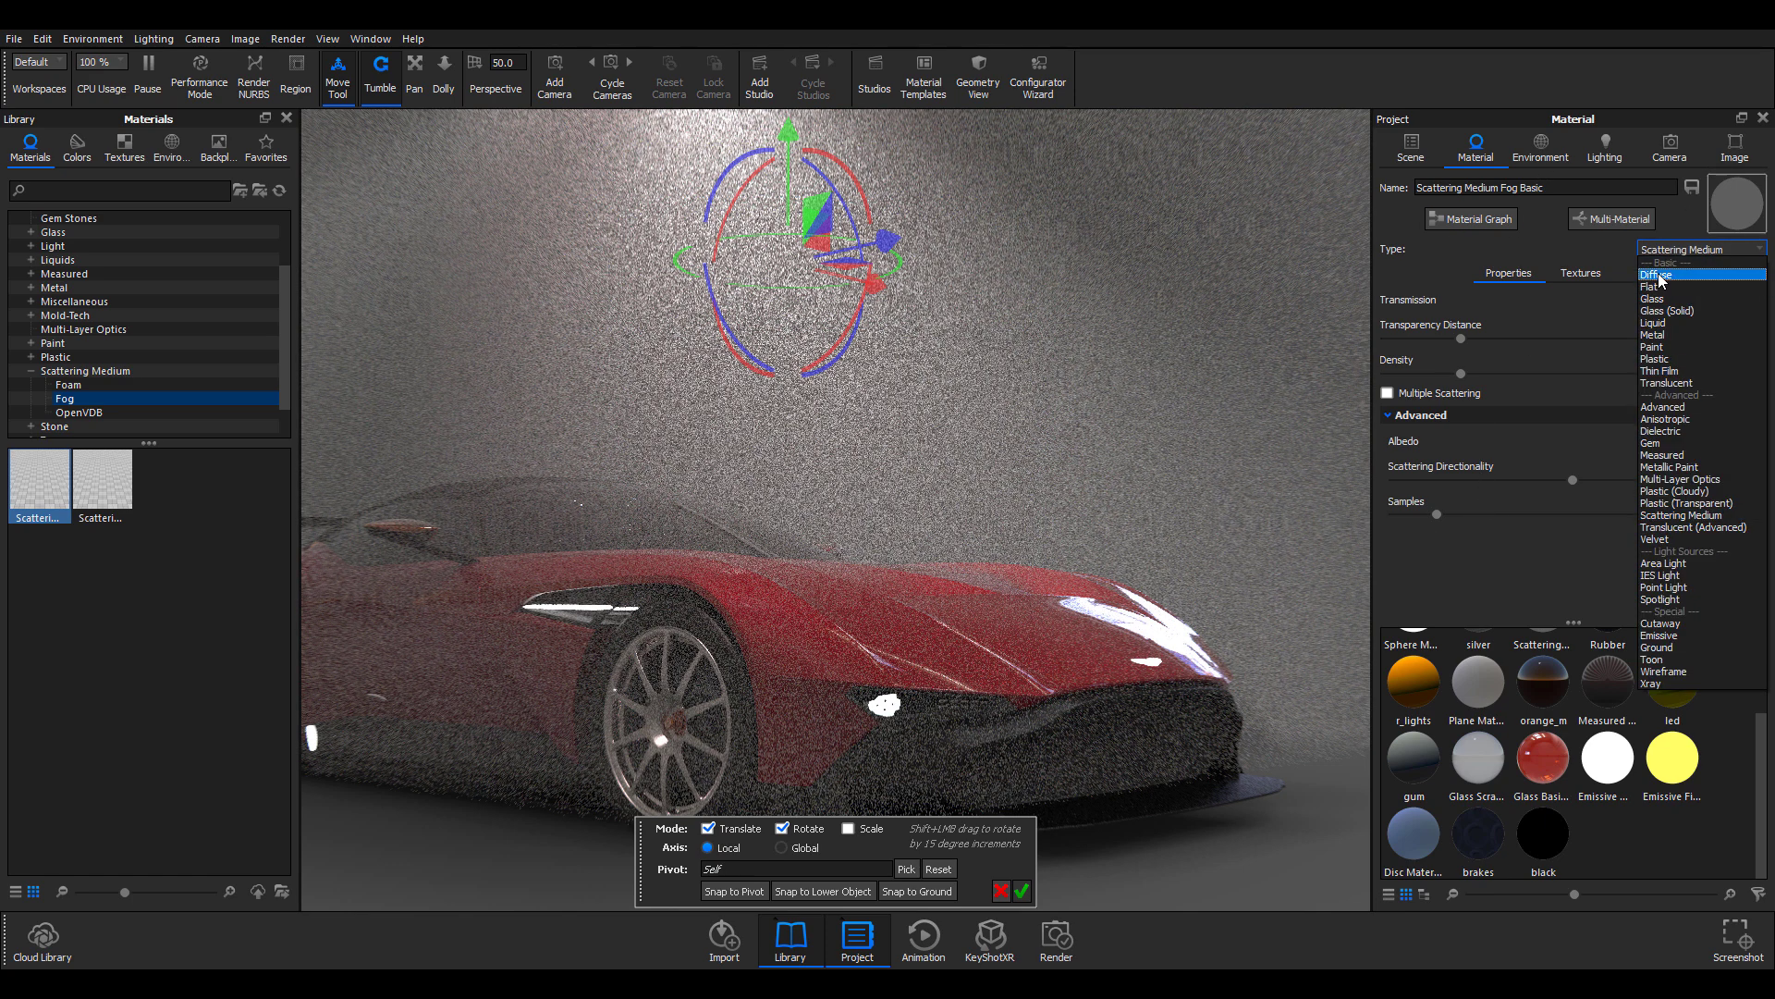
pyautogui.click(1656, 274)
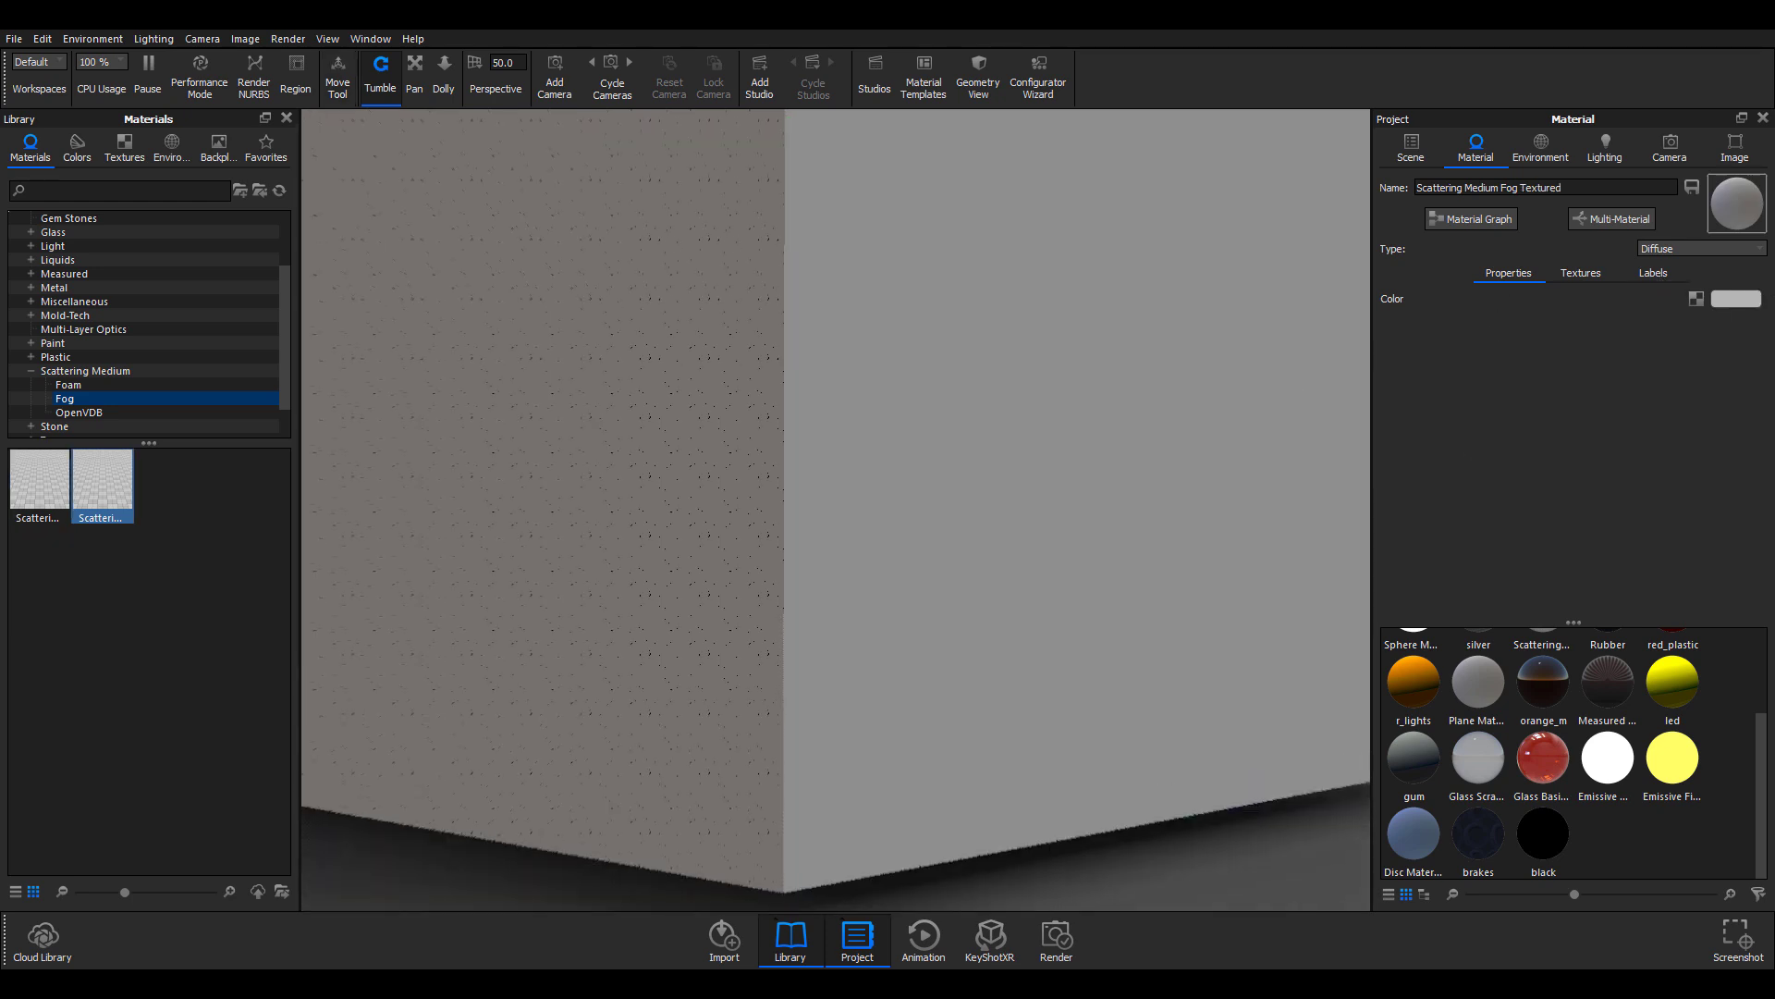
pyautogui.click(1664, 248)
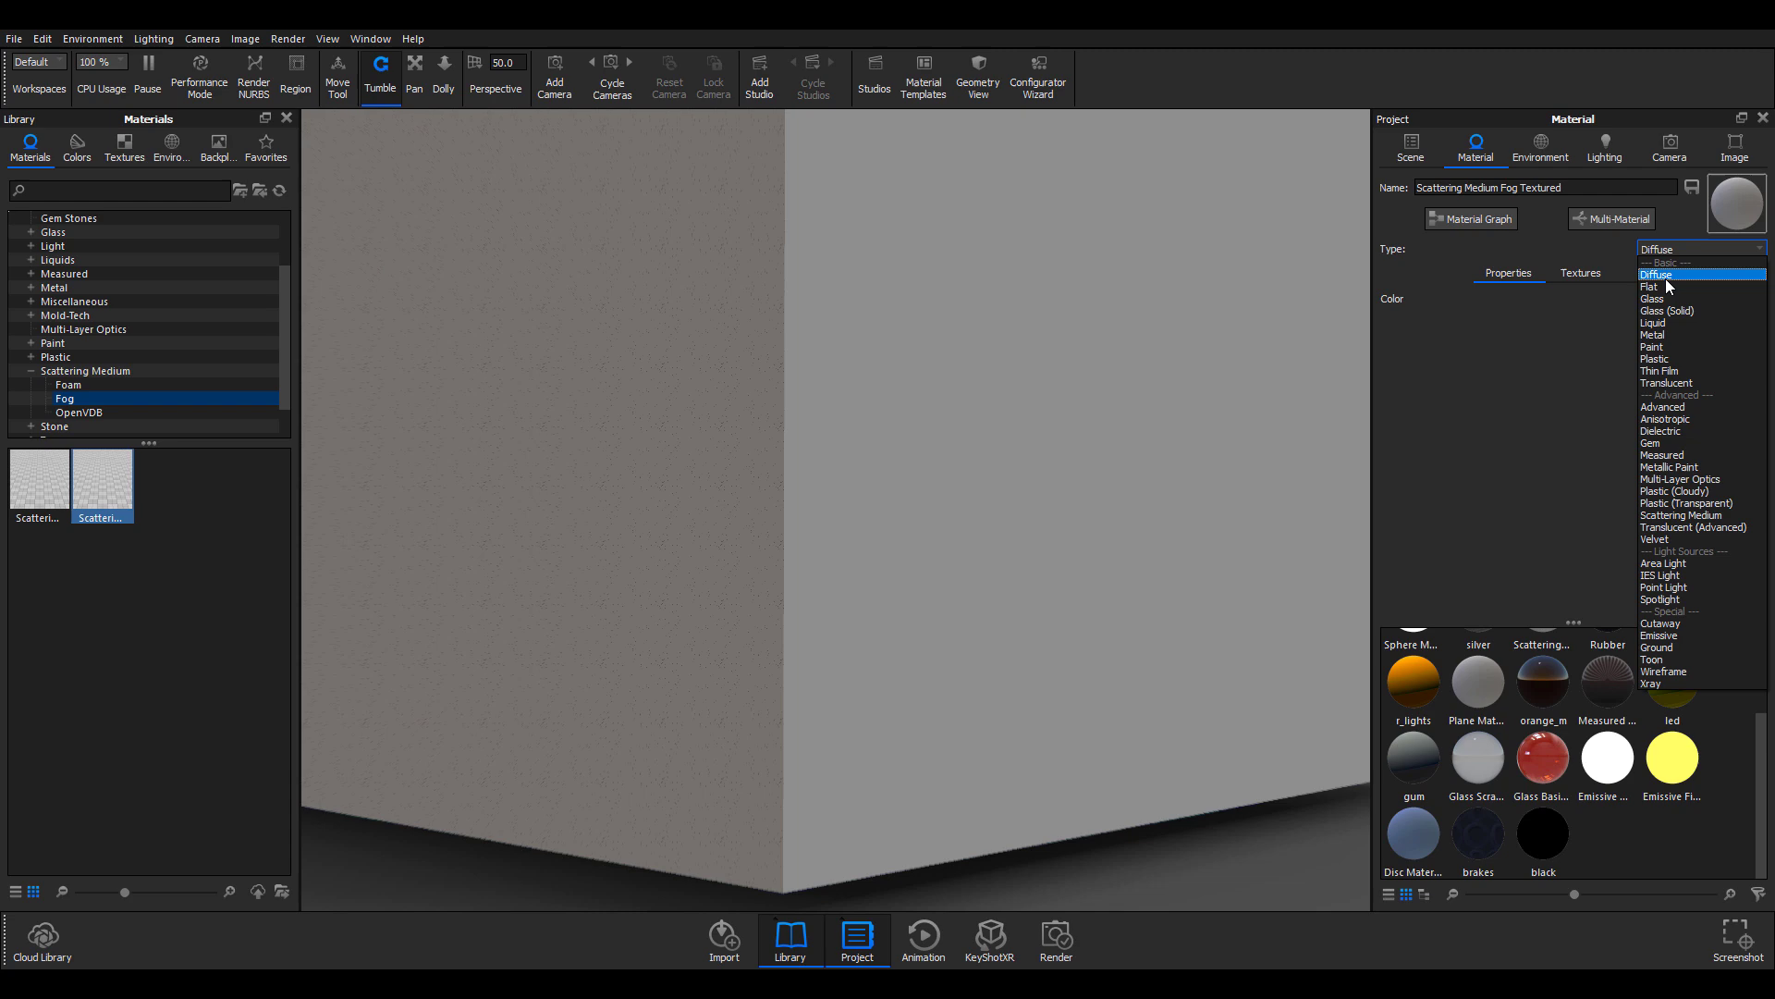
pyautogui.click(1670, 515)
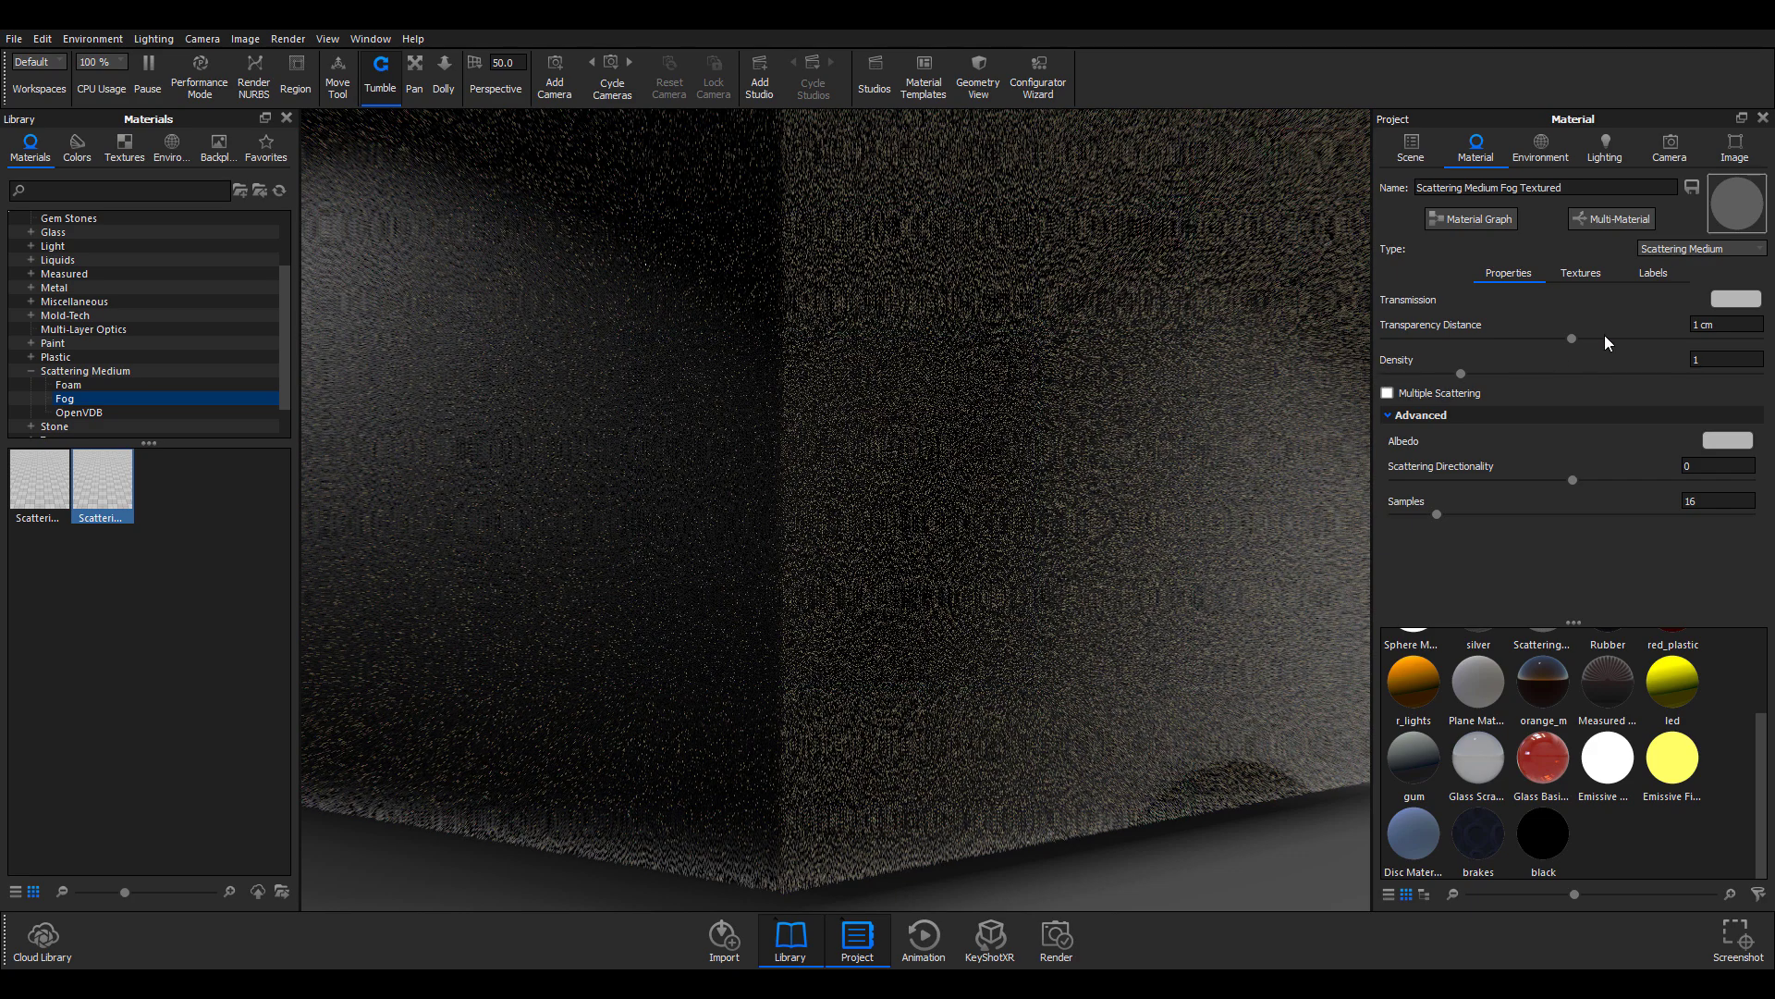
# Step: Set the fog's Transparency Distance to 110 cm
pyautogui.moveTo(1576, 347); pyautogui.dragTo(1760, 342)
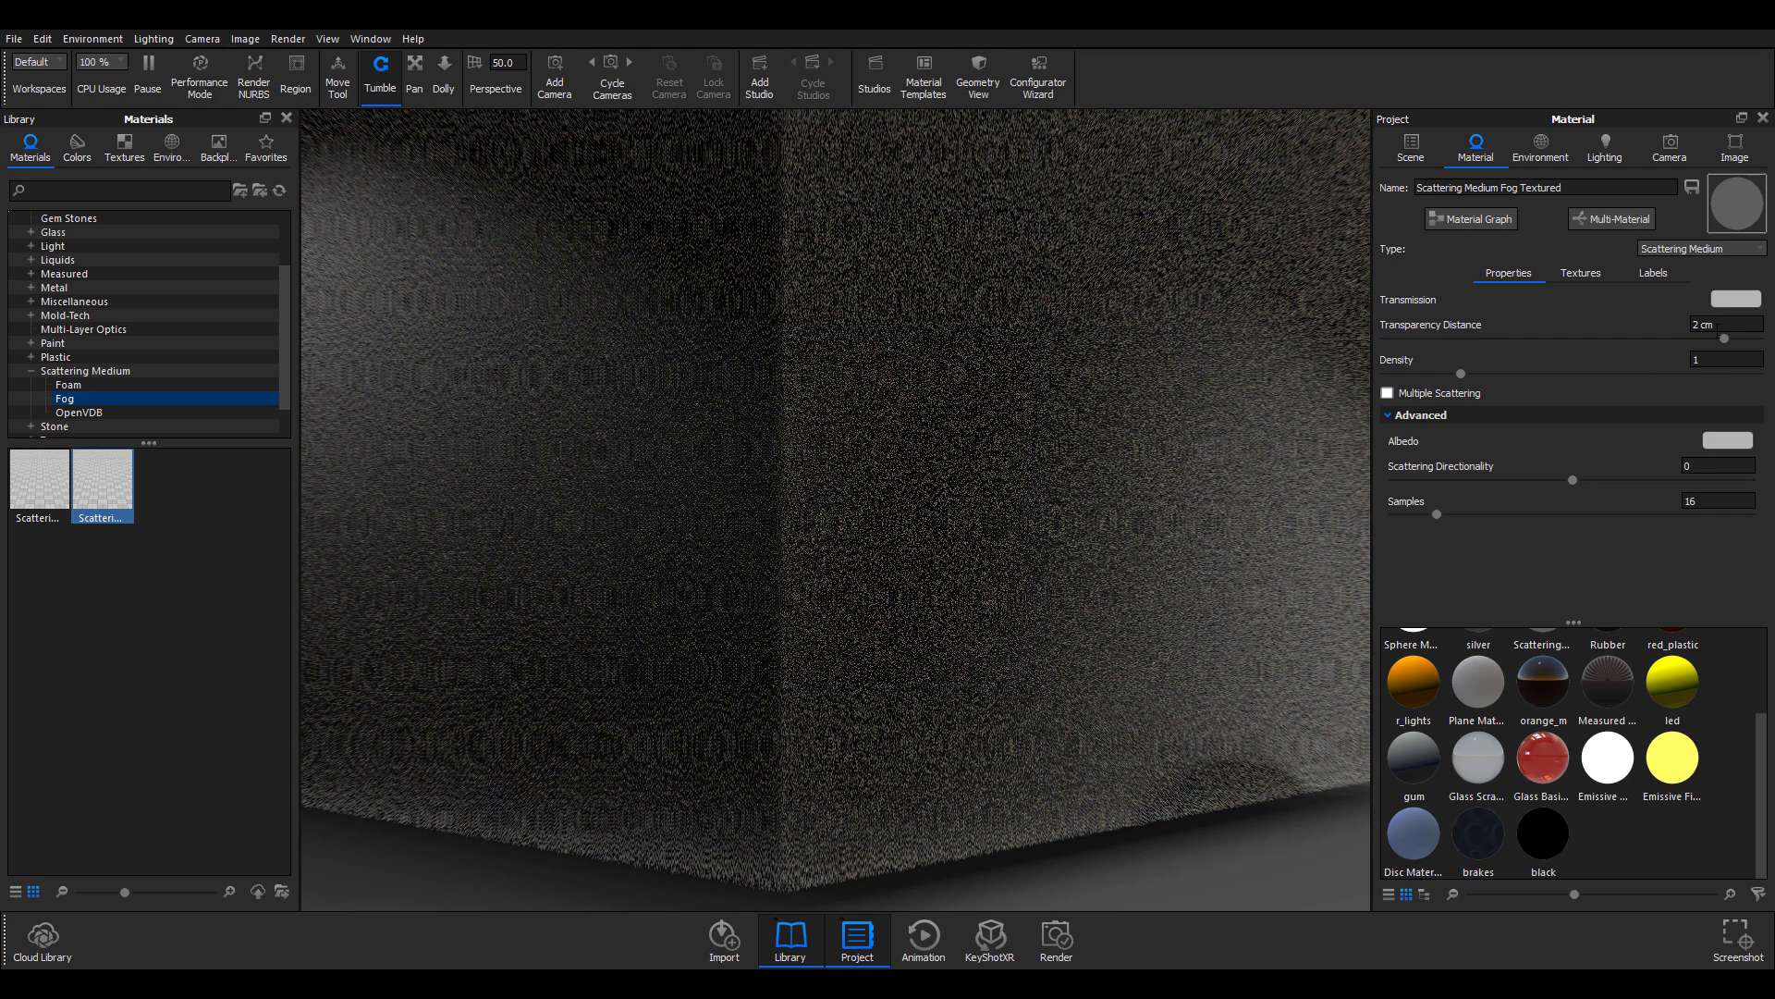
pyautogui.moveTo(1731, 325); pyautogui.dragTo(1615, 314)
pyautogui.write('100')
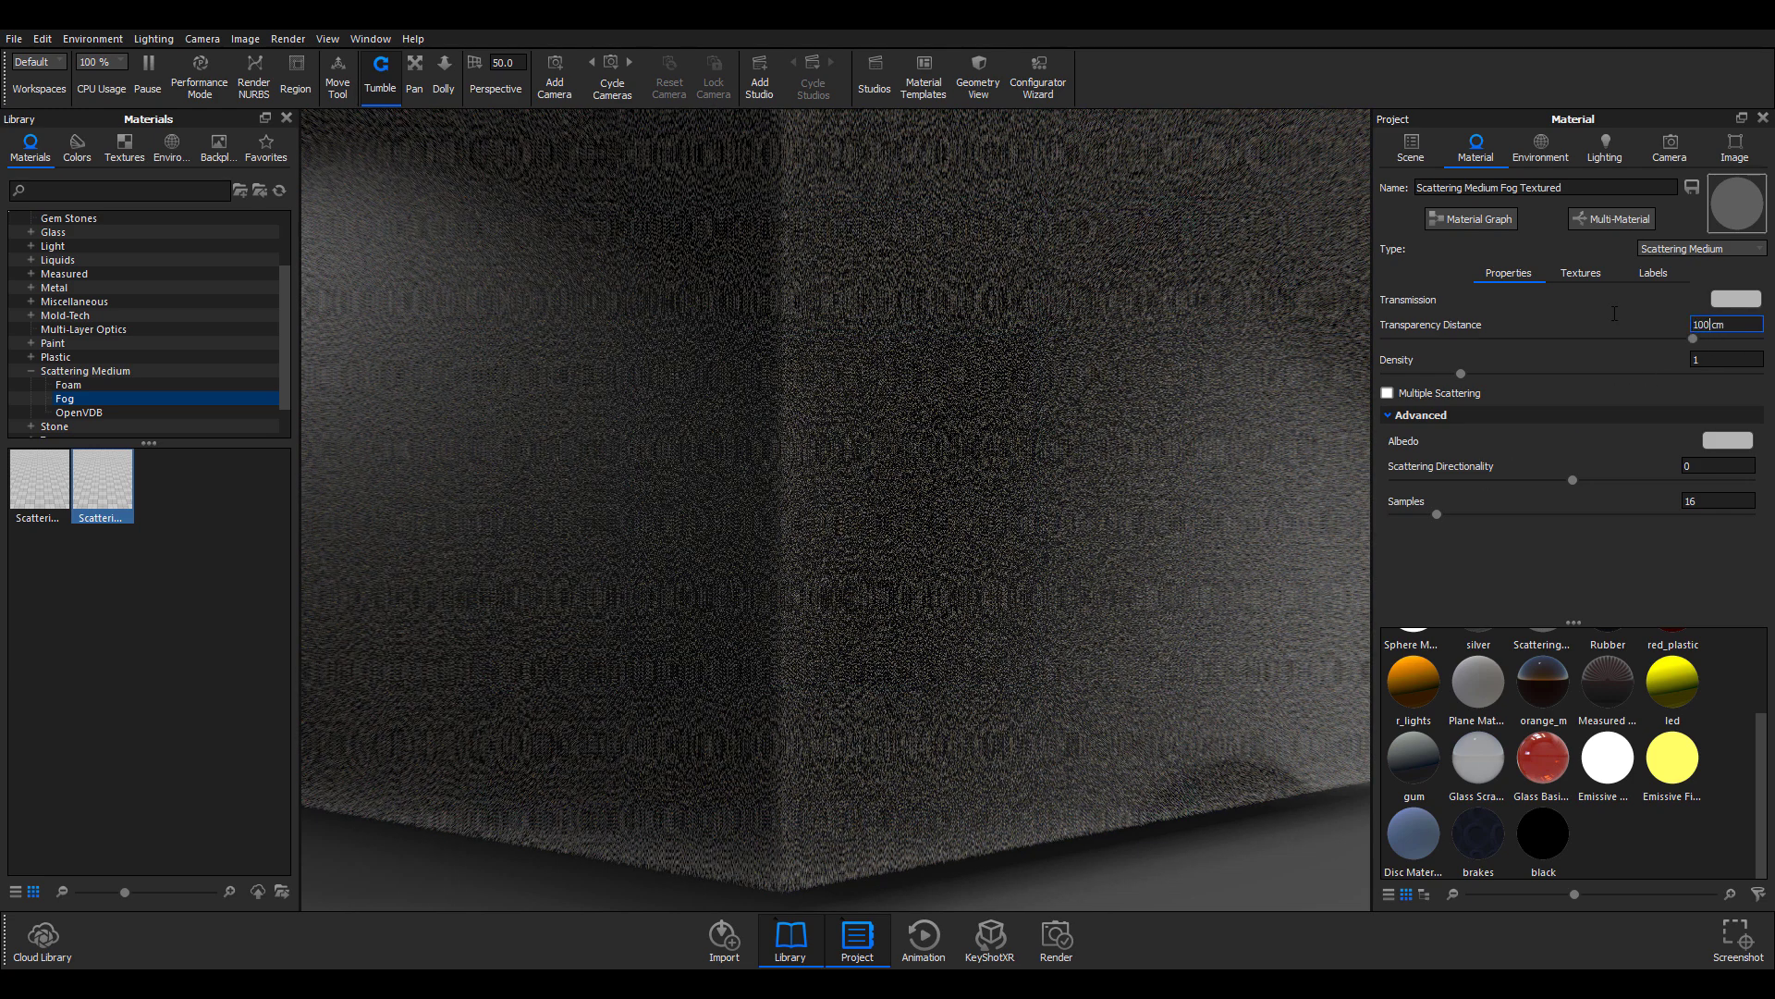
pyautogui.press('Return')
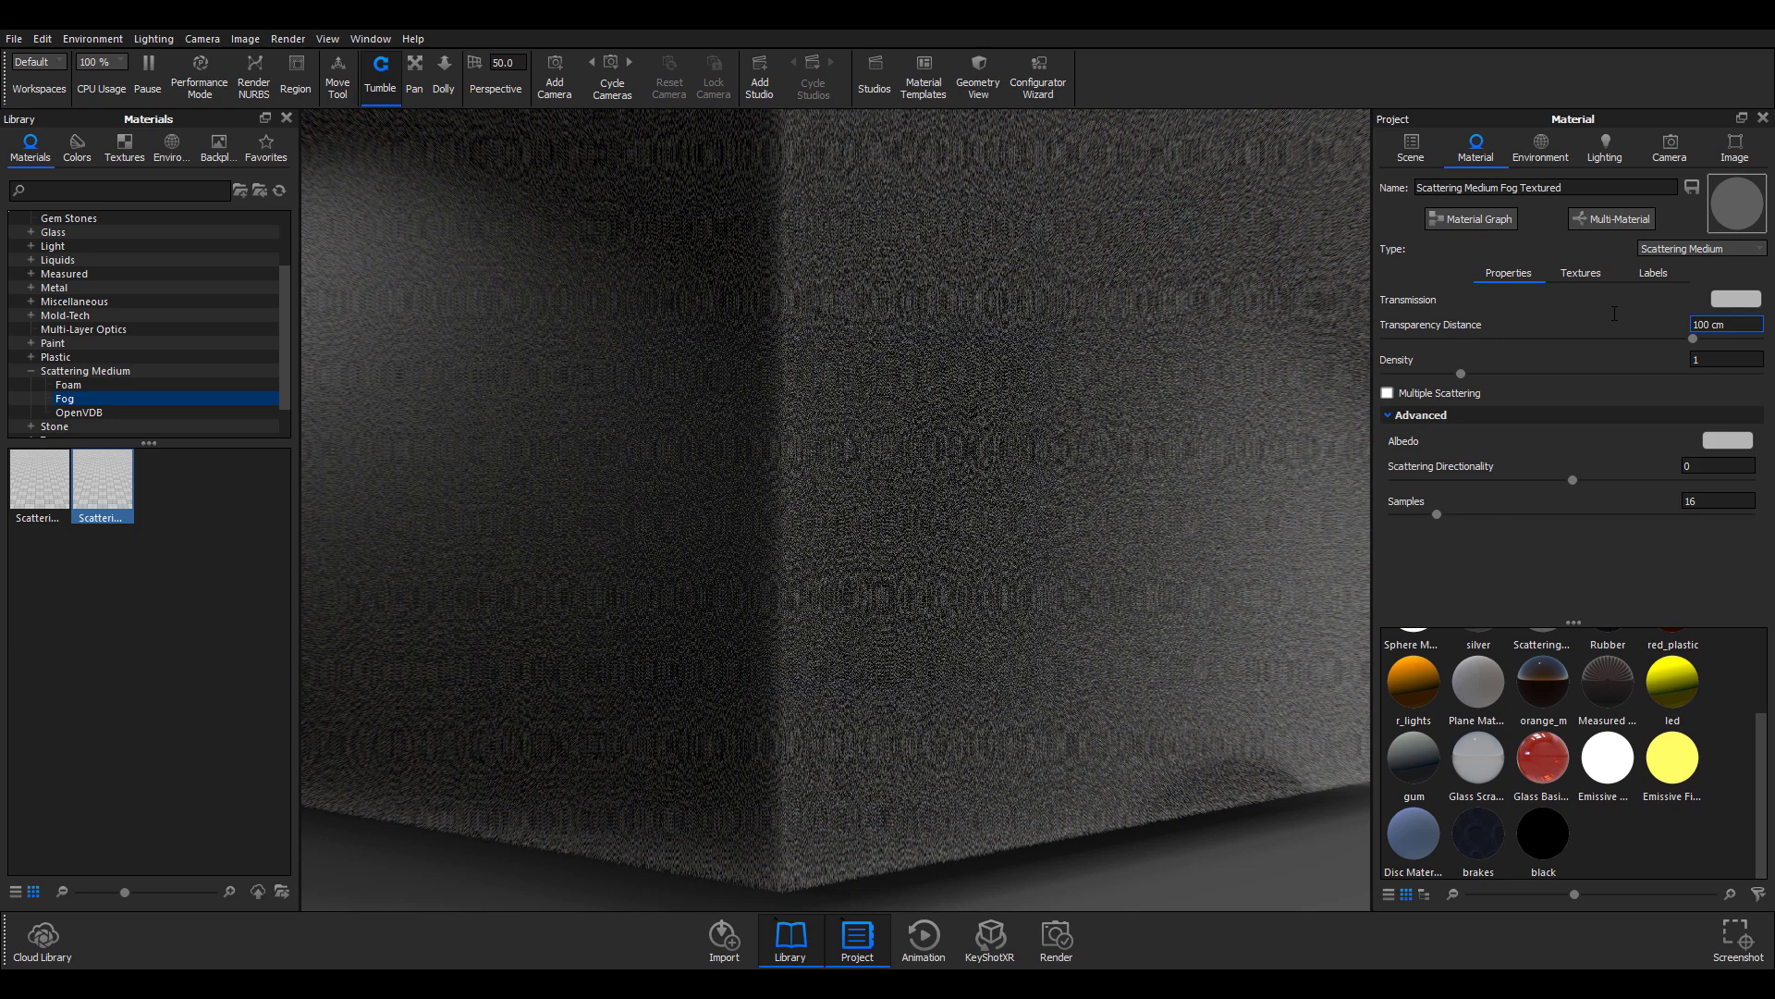
pyautogui.press('BackSpace')
pyautogui.press('BackSpace')
pyautogui.press('BackSpace')
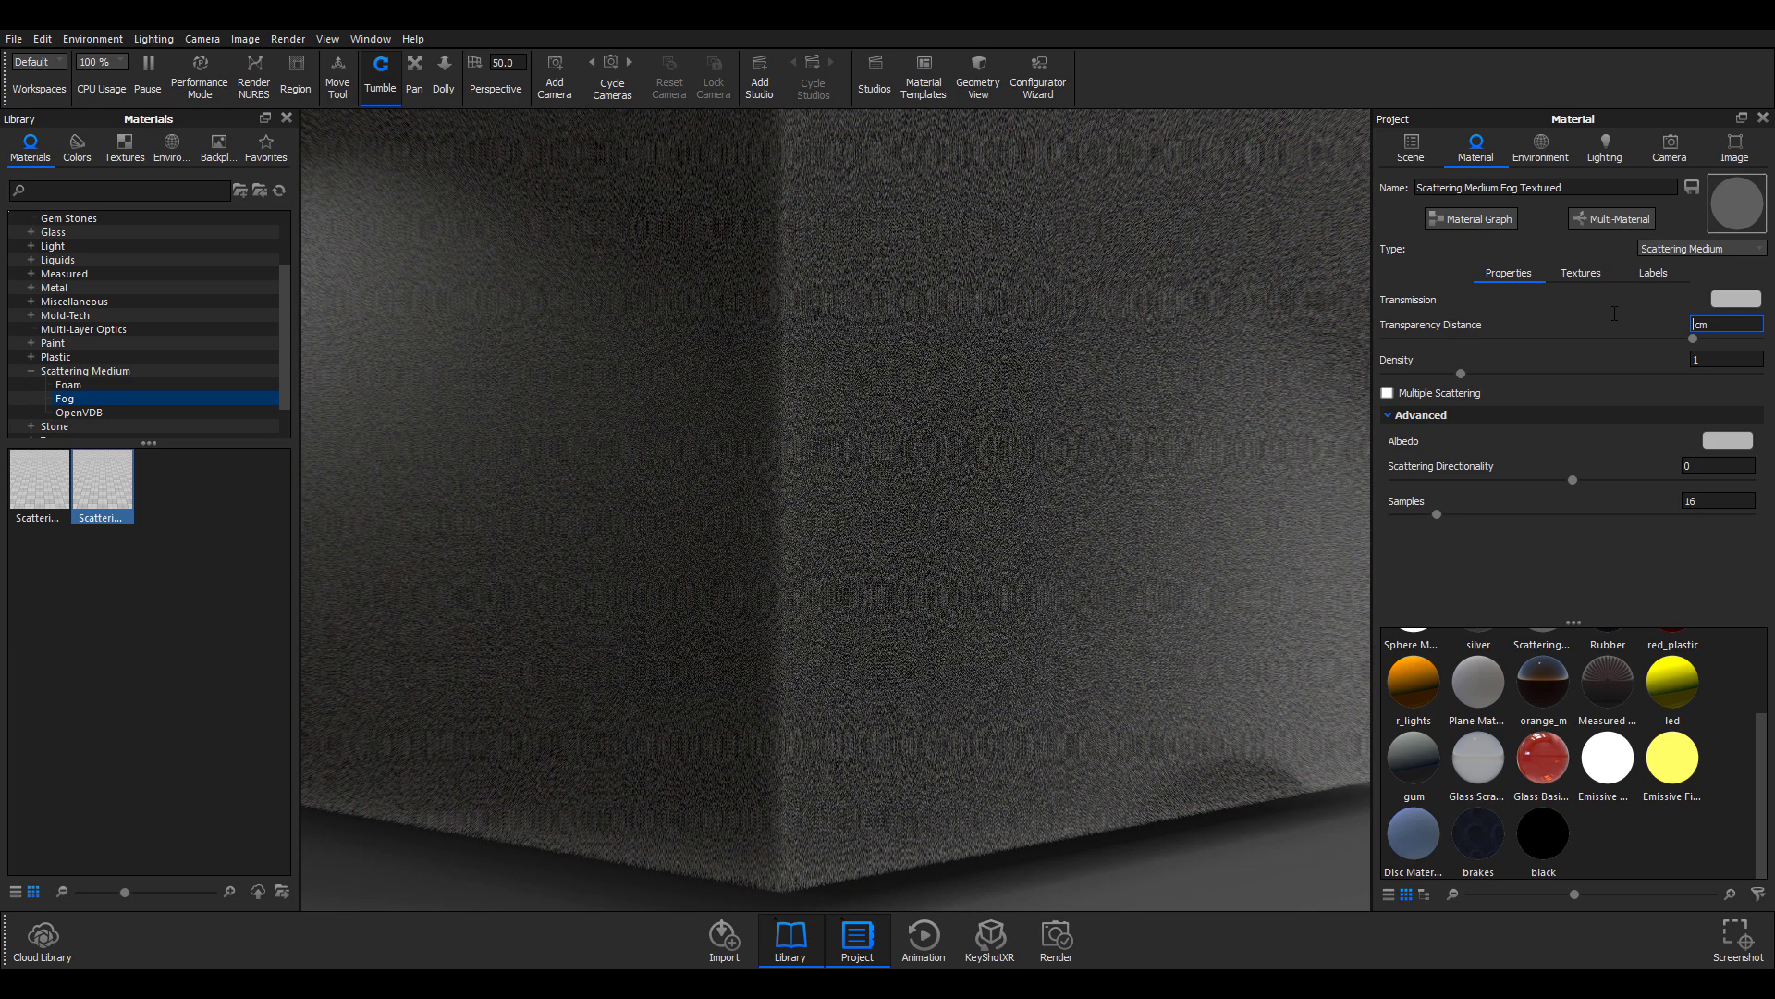
pyautogui.write('95')
pyautogui.press('Return')
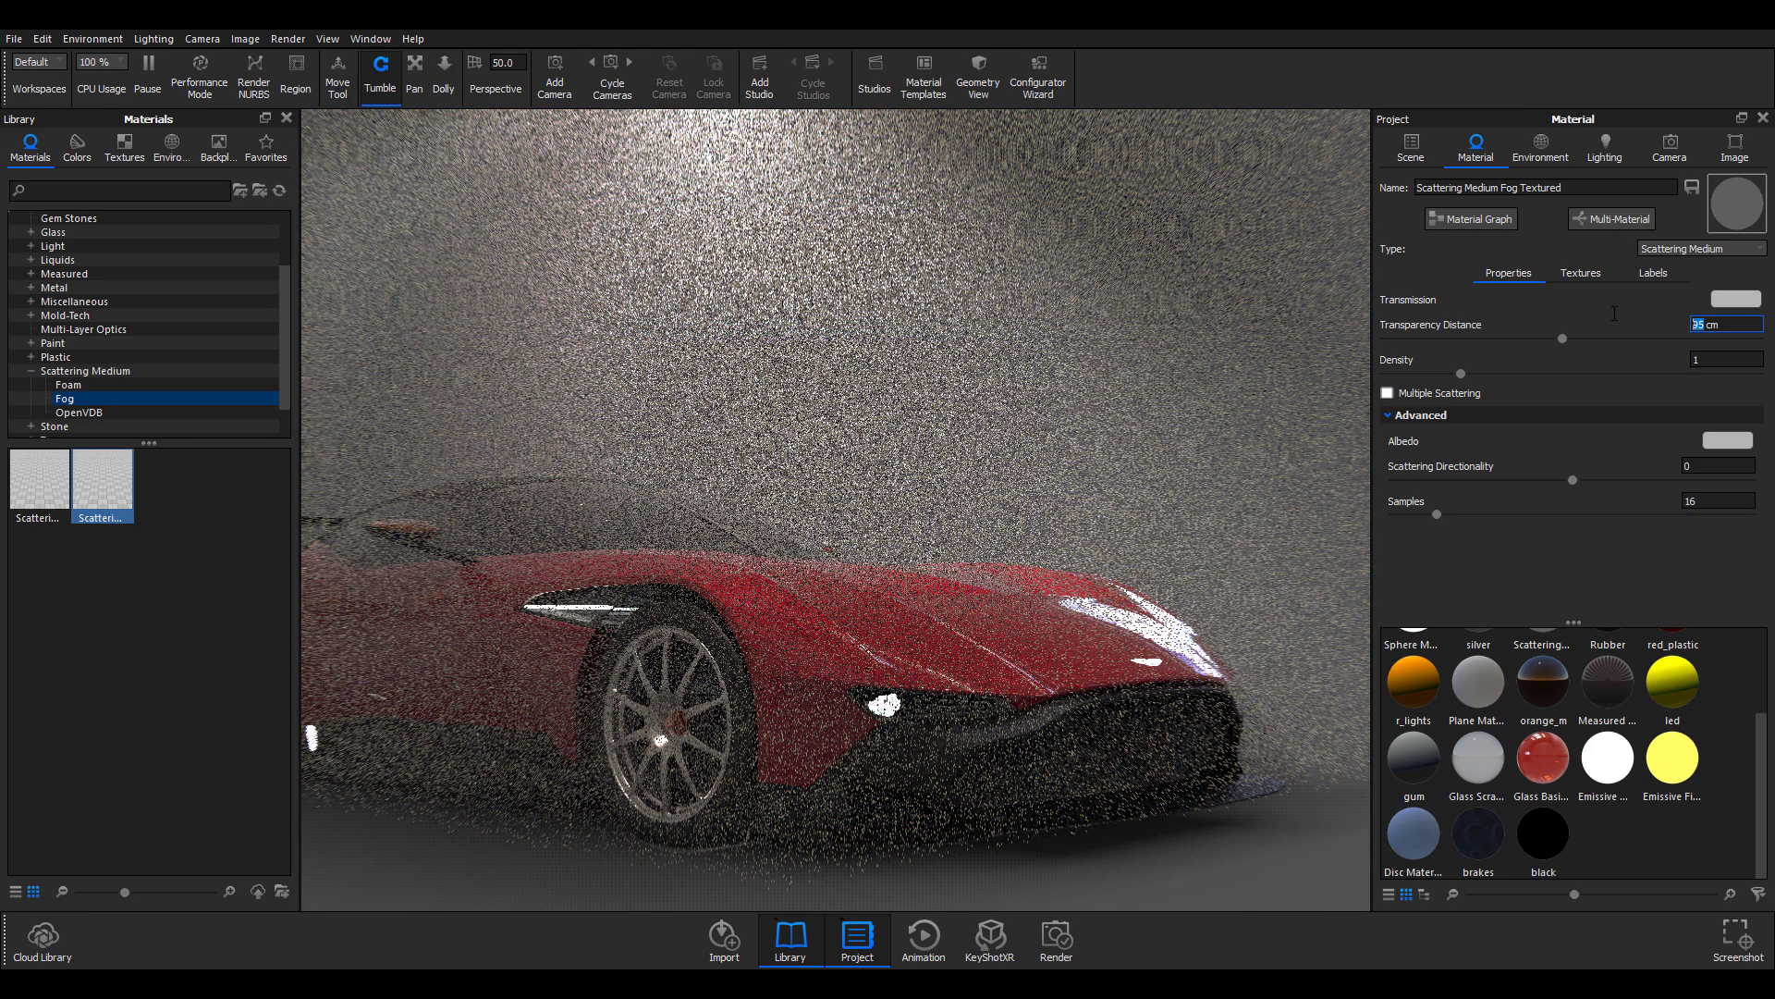
pyautogui.write('110')
pyautogui.press('Return')
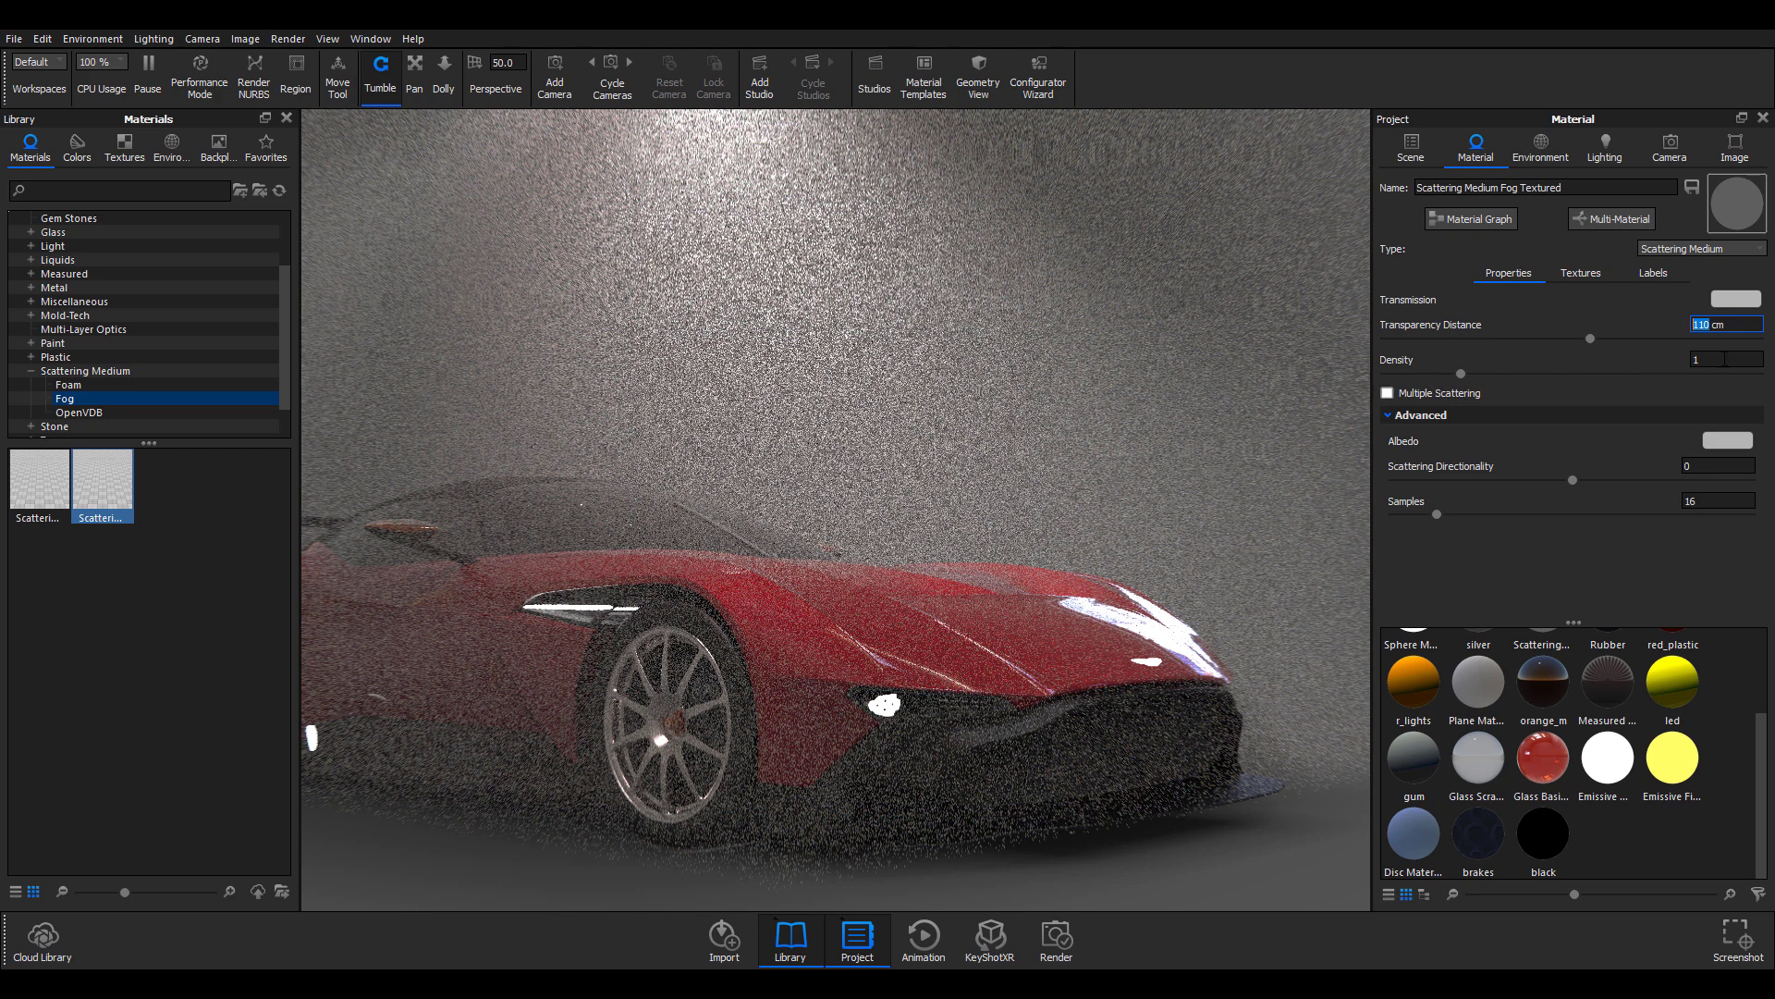
# Step: Set the fog Density to 0.3
pyautogui.press('Tab')
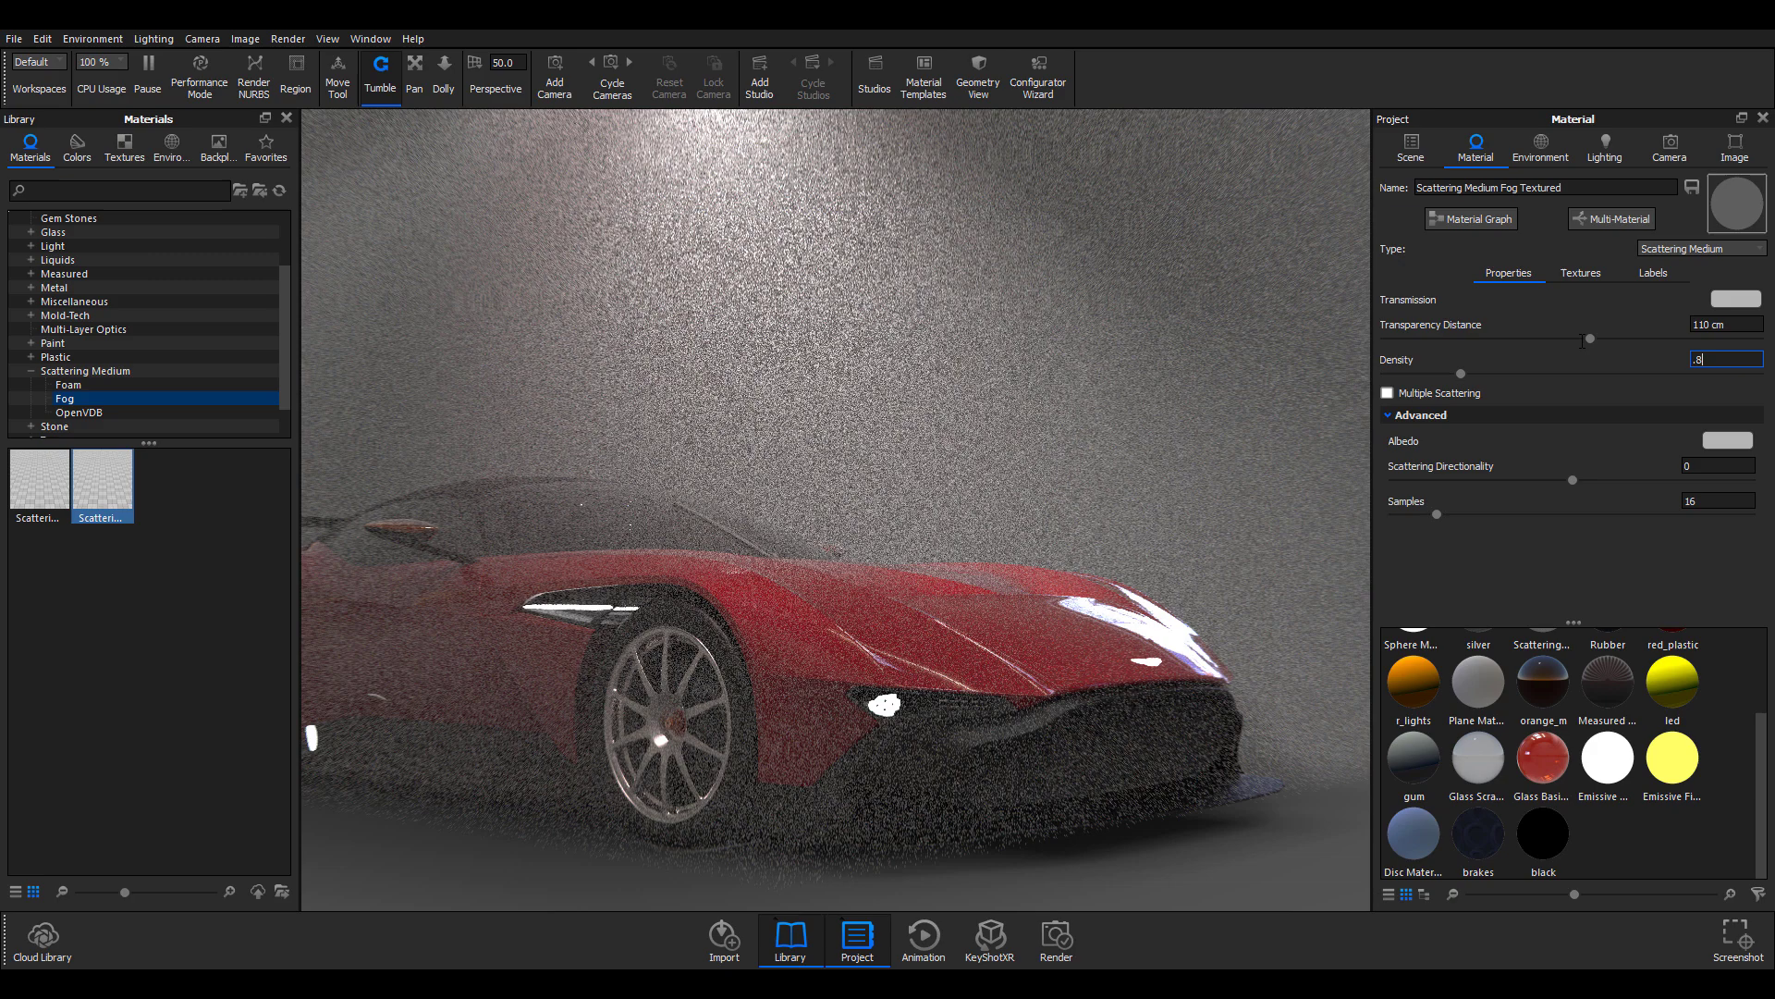
pyautogui.write('.8')
pyautogui.press('Return')
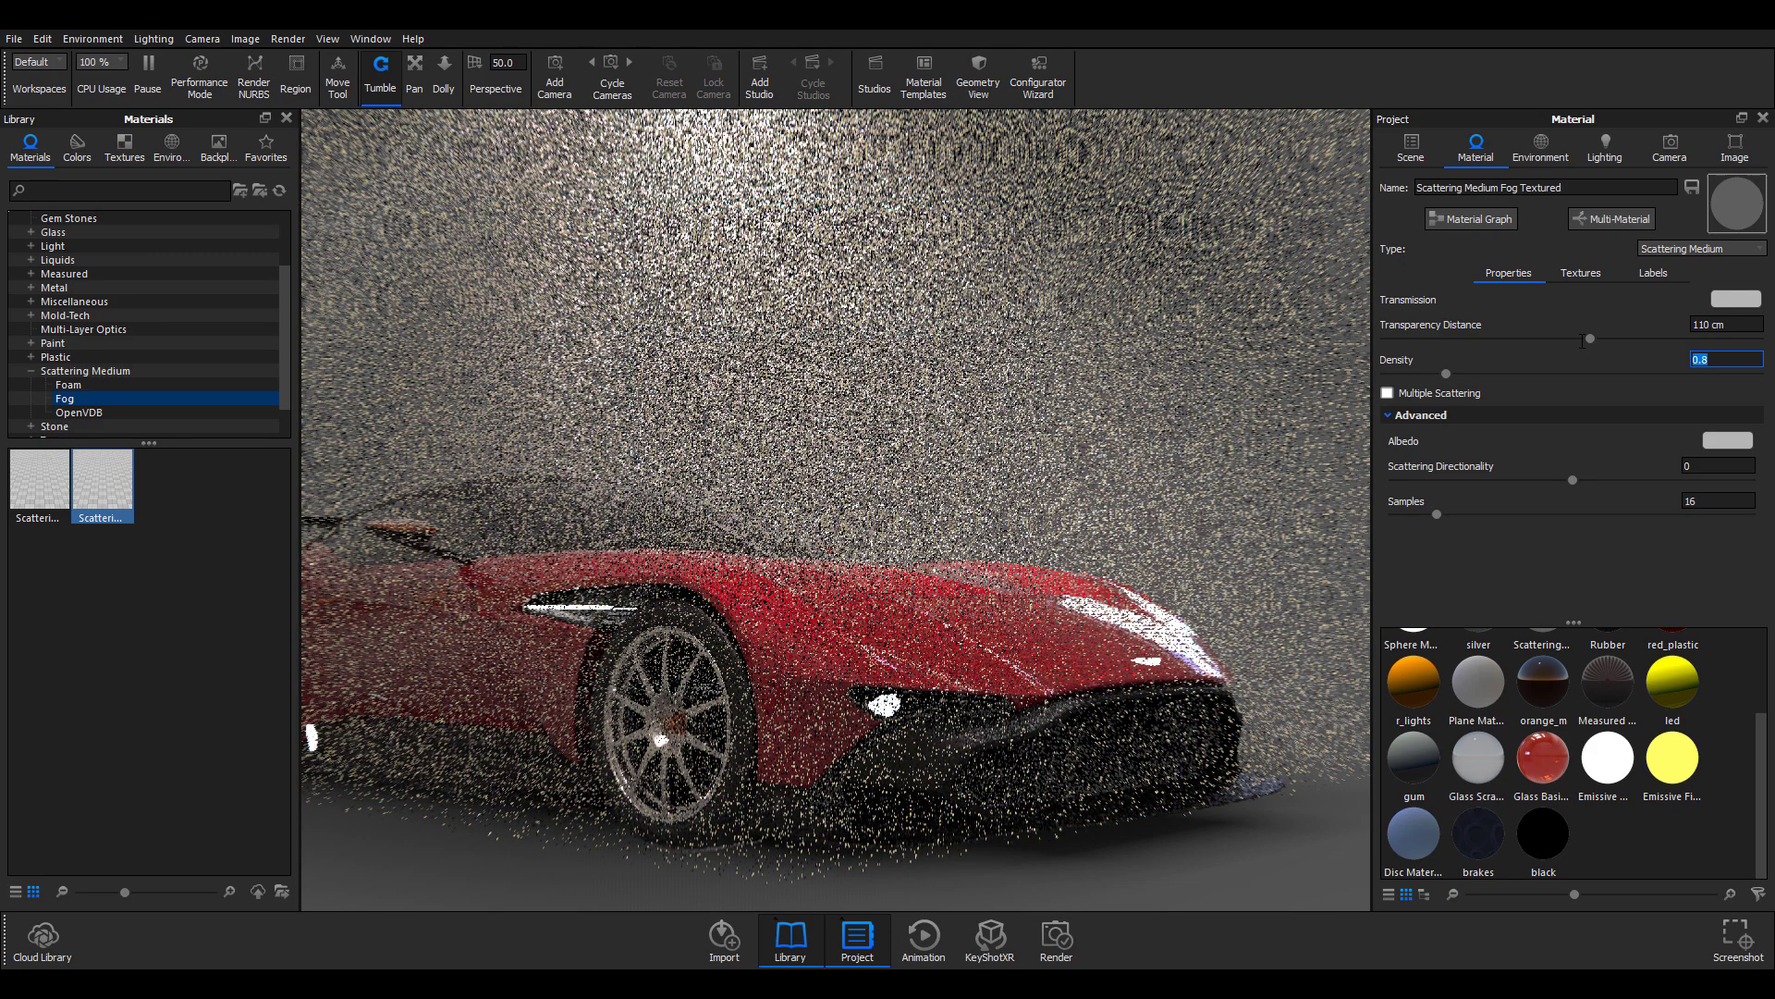
pyautogui.write('.3')
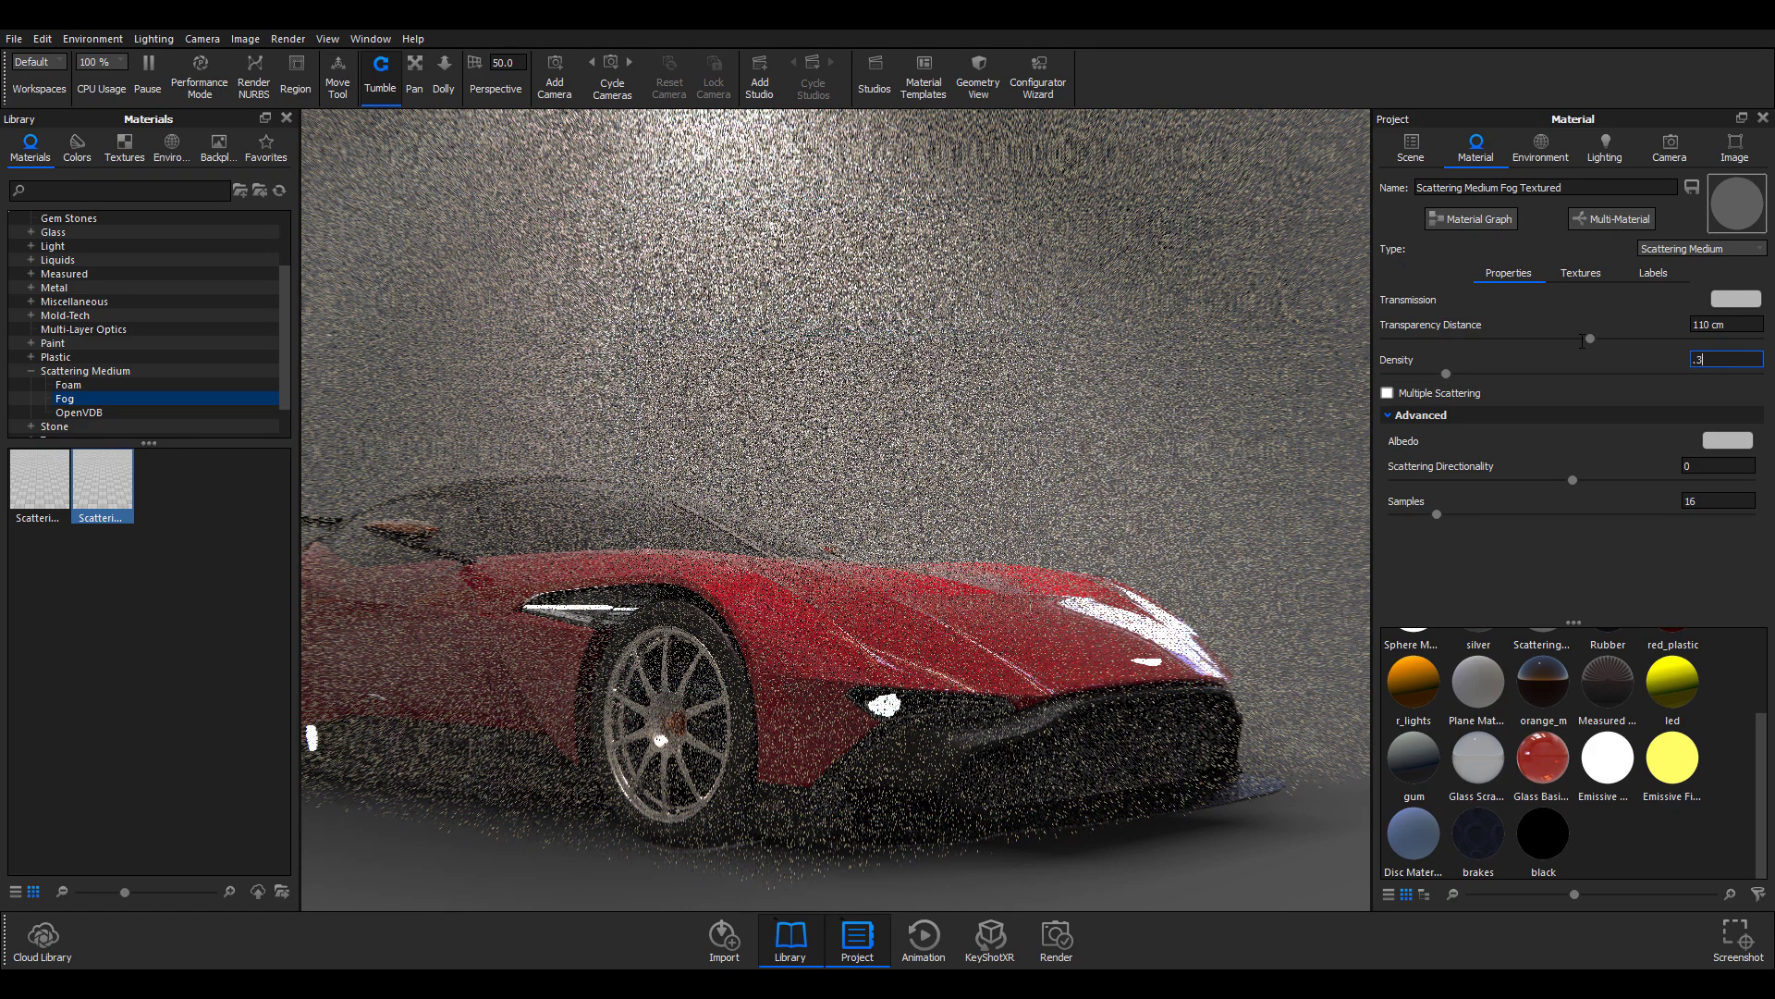
pyautogui.press('Return')
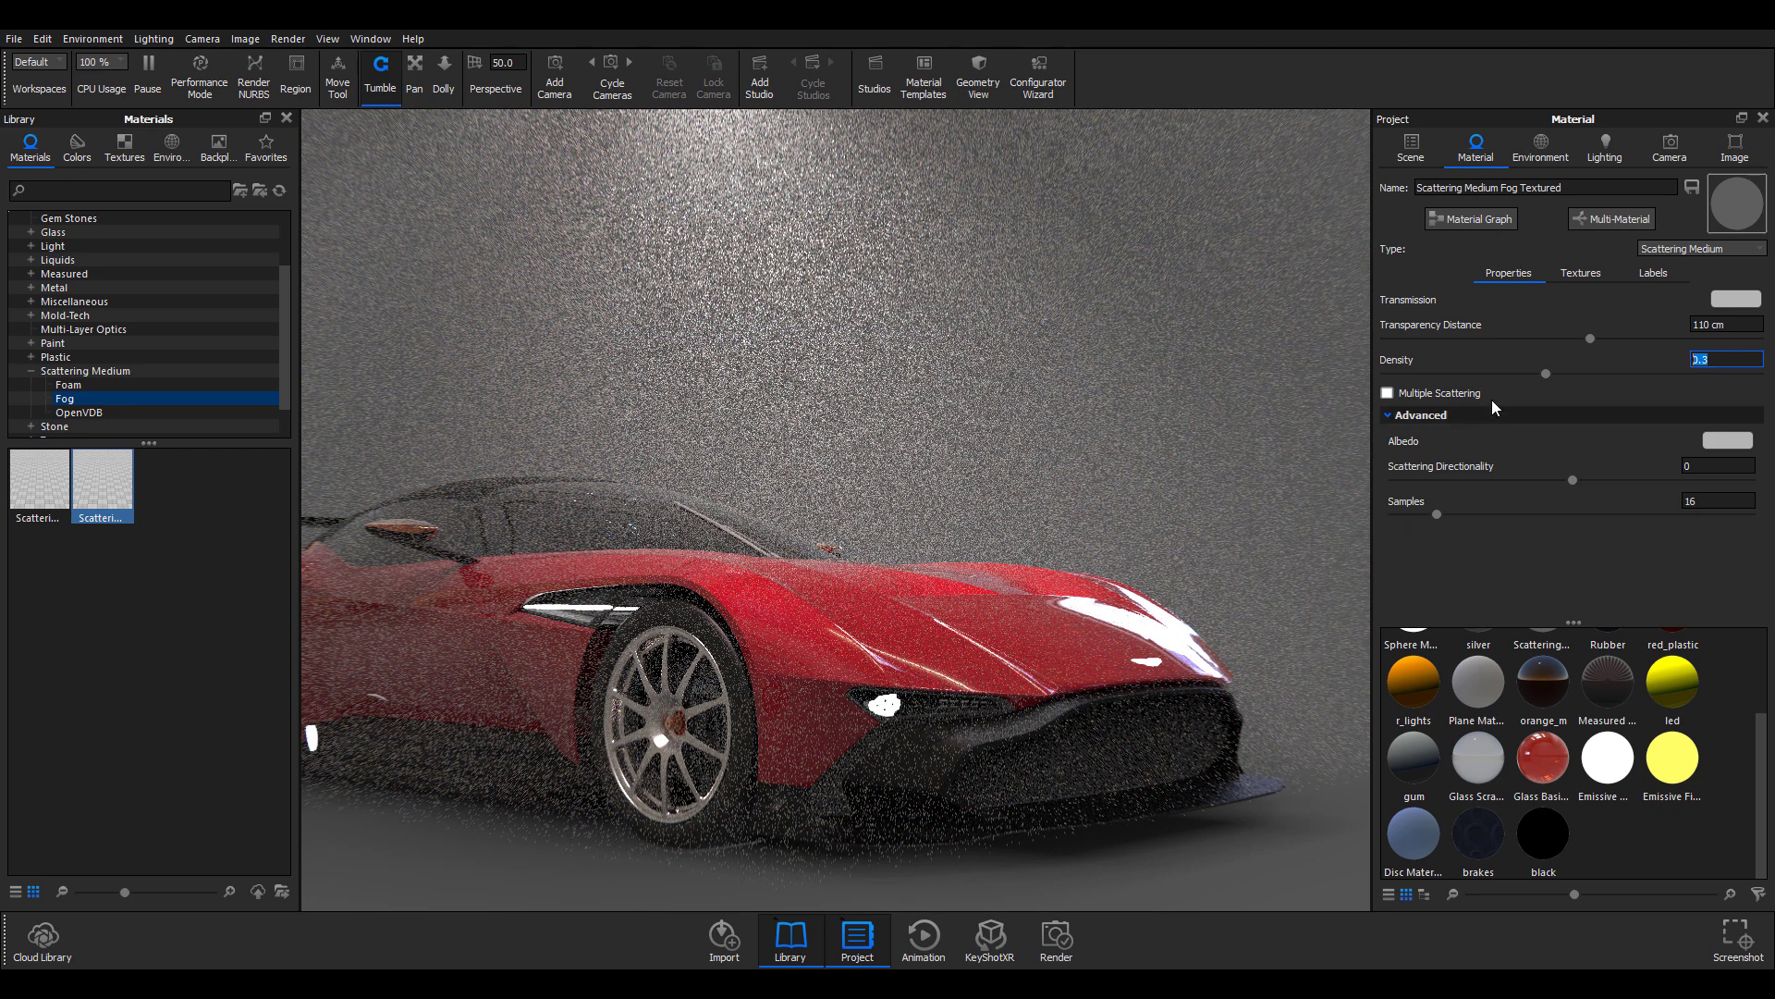
# Step: Leave Multiple Scattering off and raise the fog Samples to 27
pyautogui.click(1388, 393)
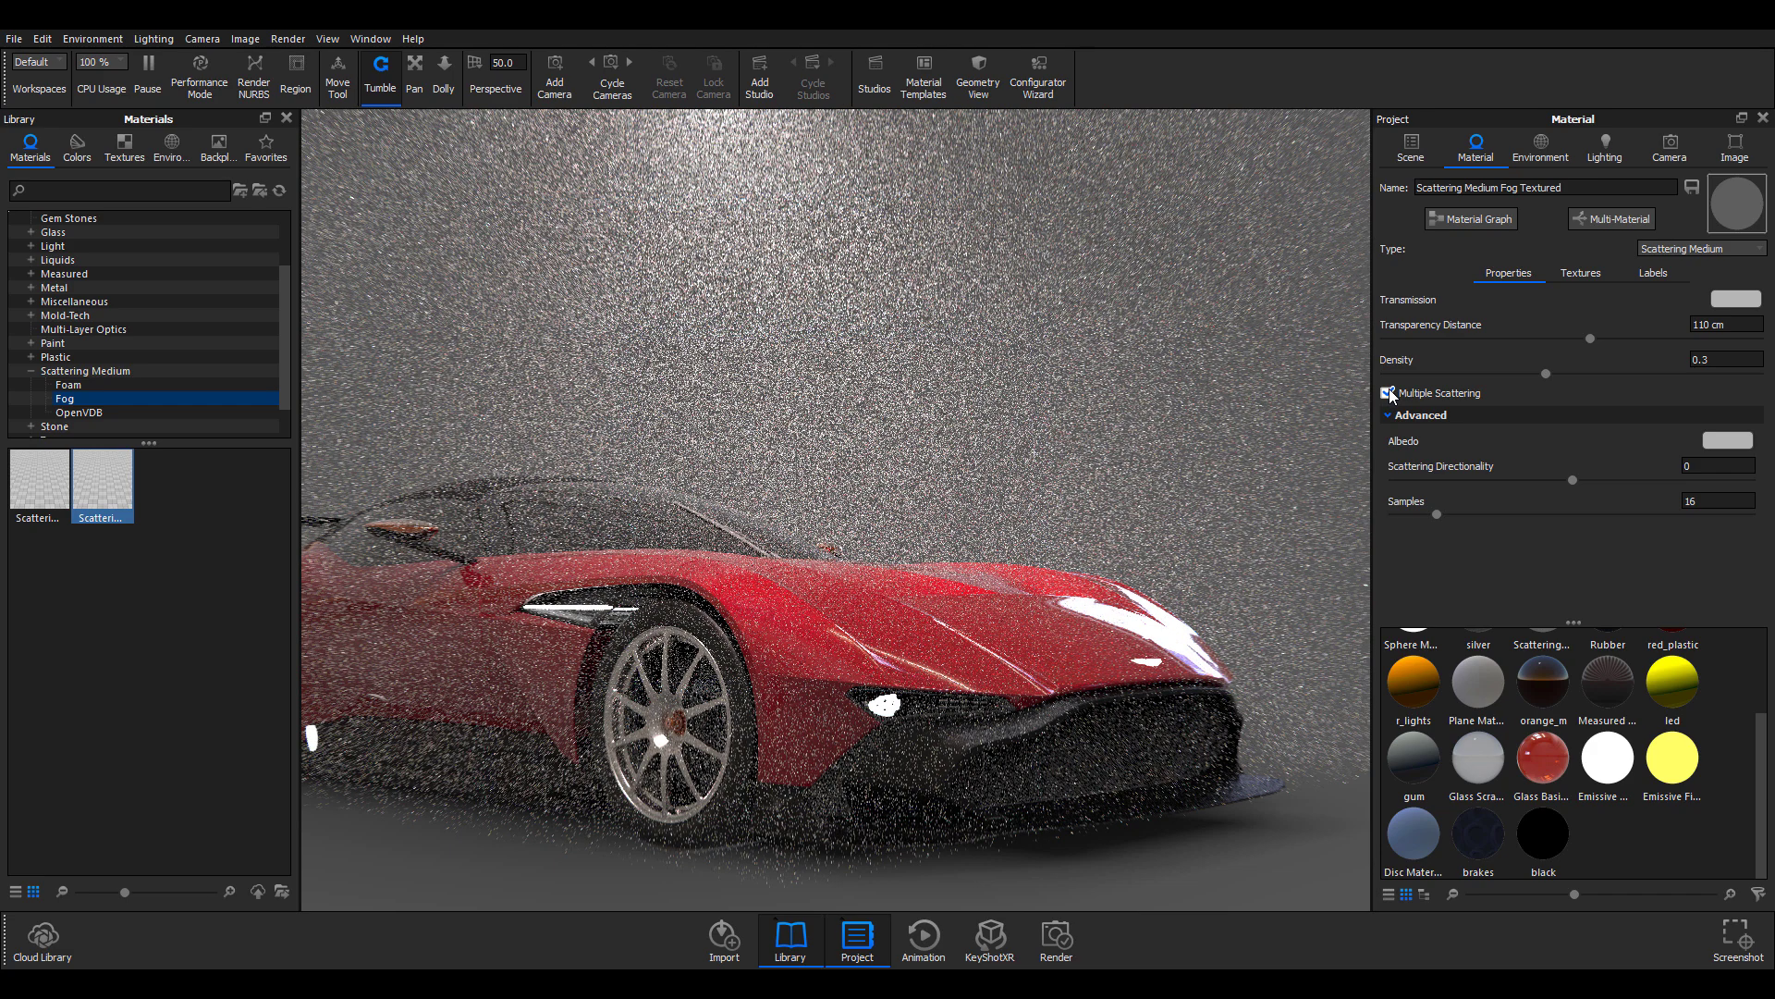
pyautogui.click(1388, 393)
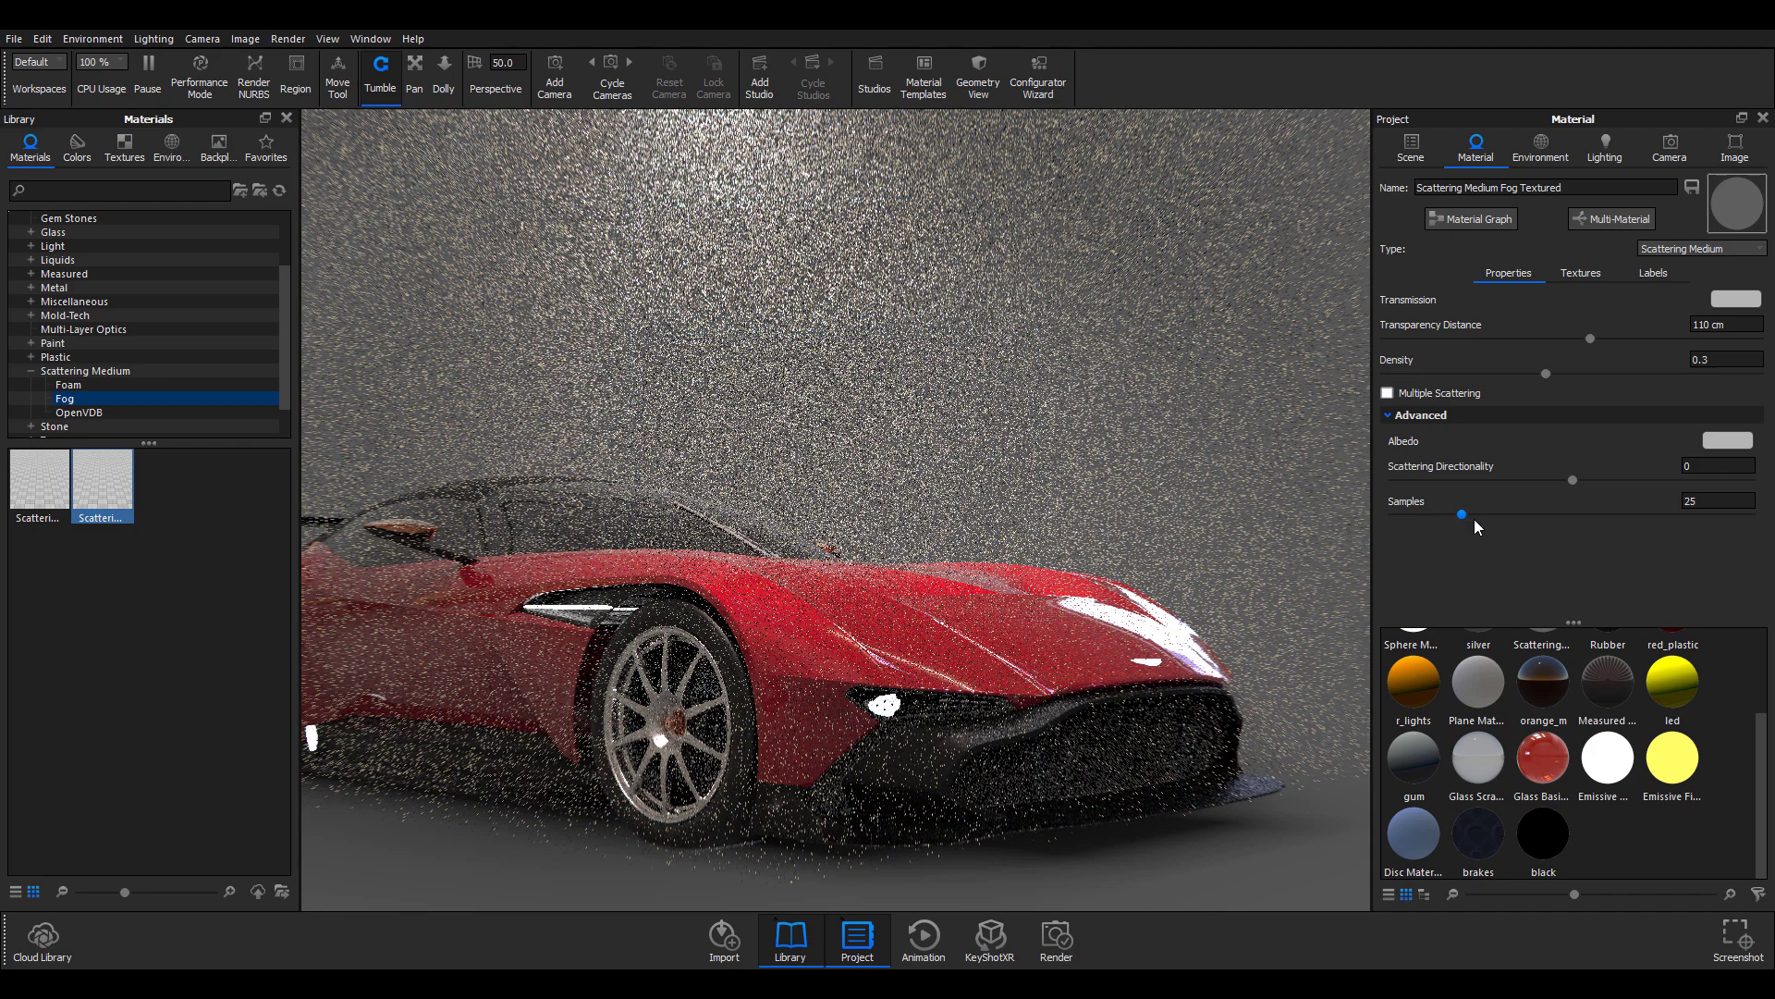
pyautogui.moveTo(1475, 520); pyautogui.dragTo(1468, 519)
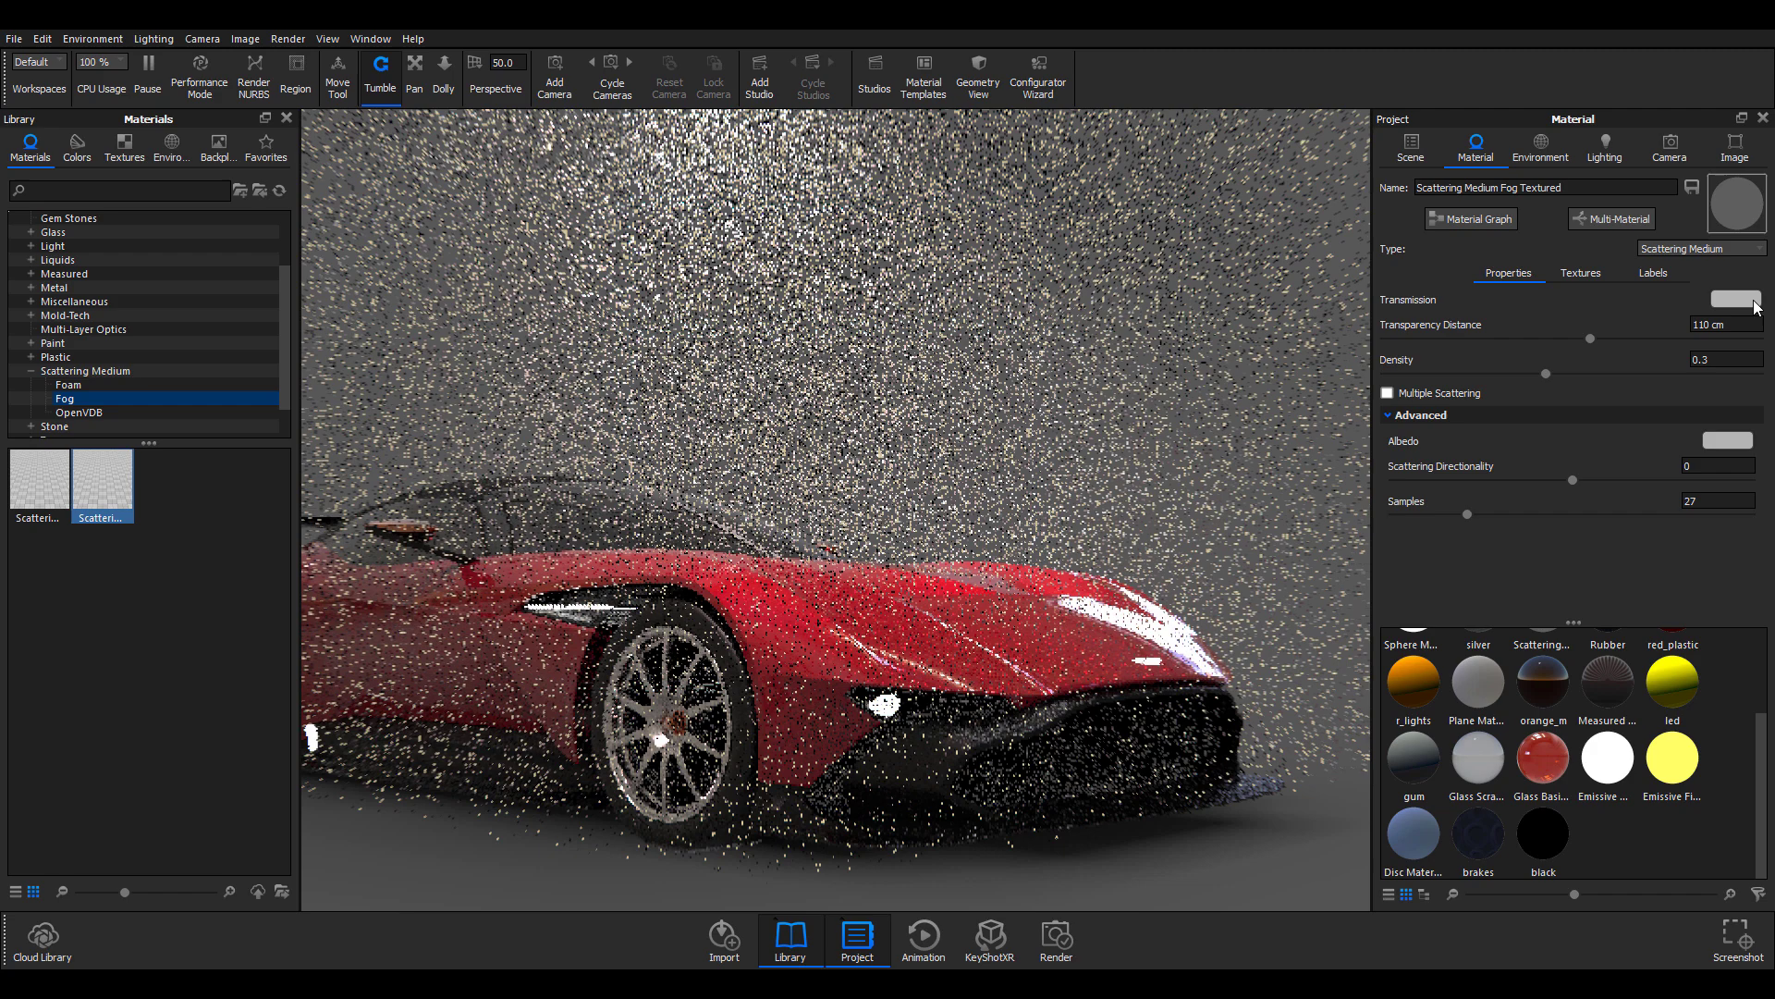
# Step: Tint the fog's Transmission colour a pinkish red
pyautogui.click(1756, 305)
pyautogui.click(1494, 228)
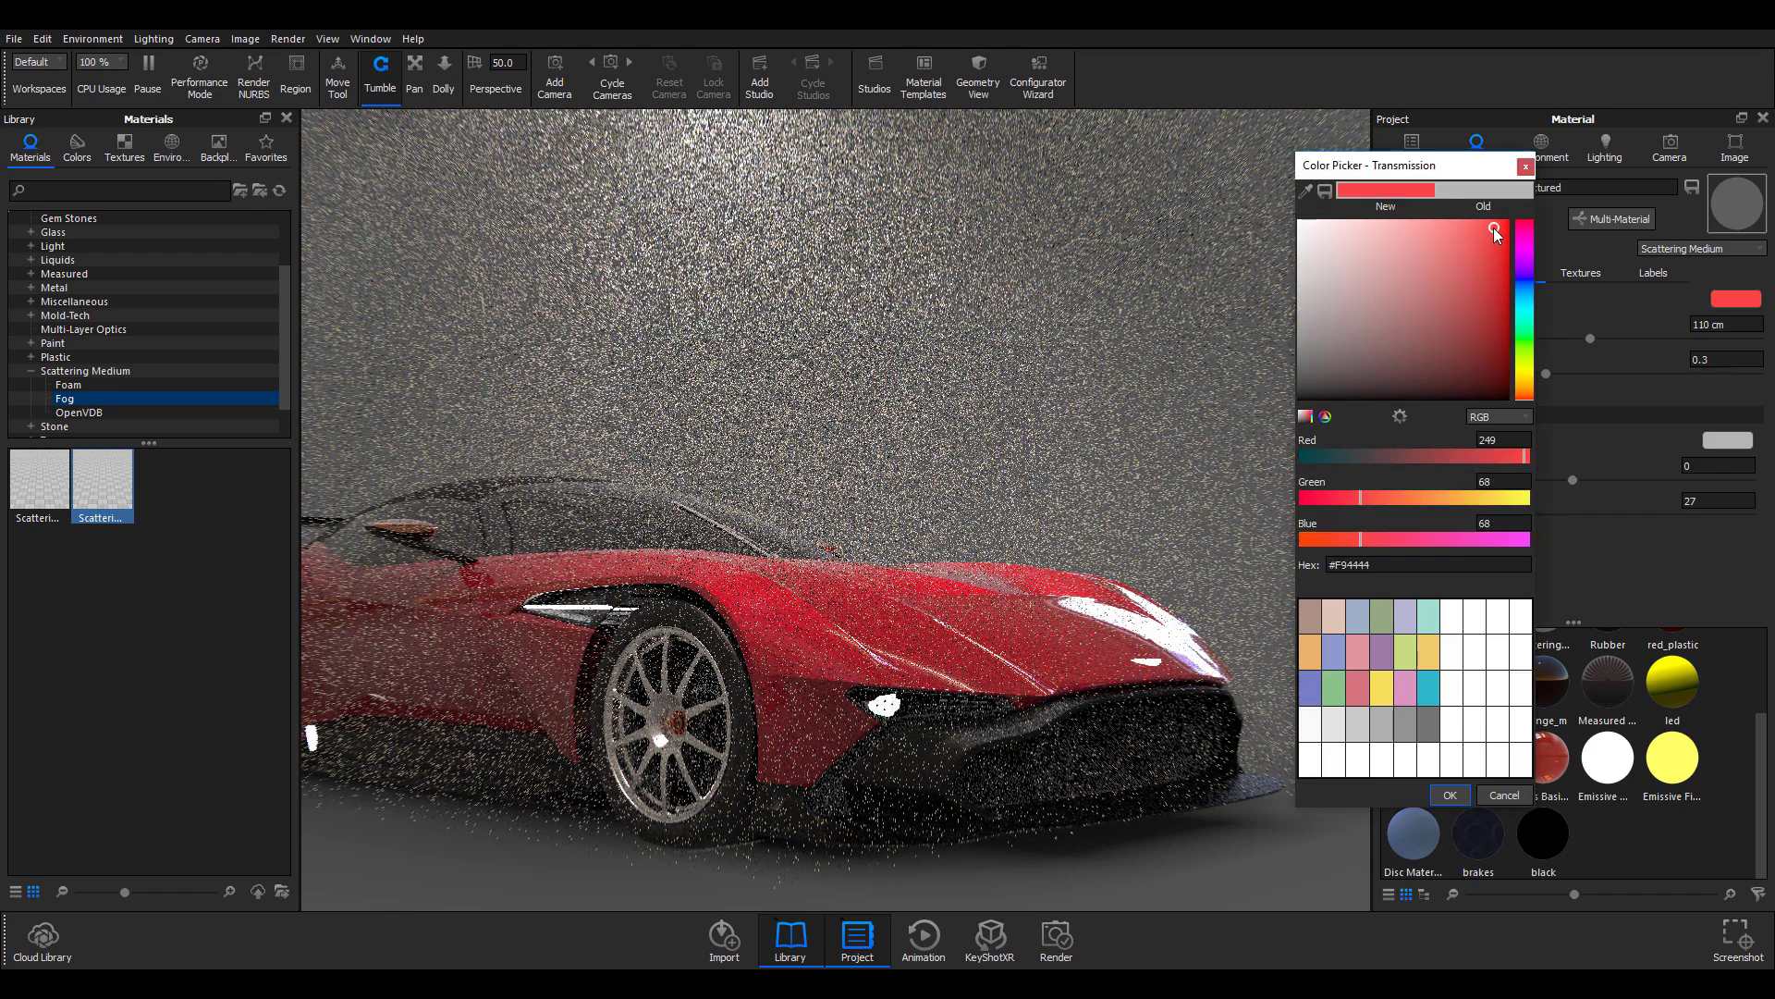
pyautogui.moveTo(1495, 228); pyautogui.dragTo(1426, 292)
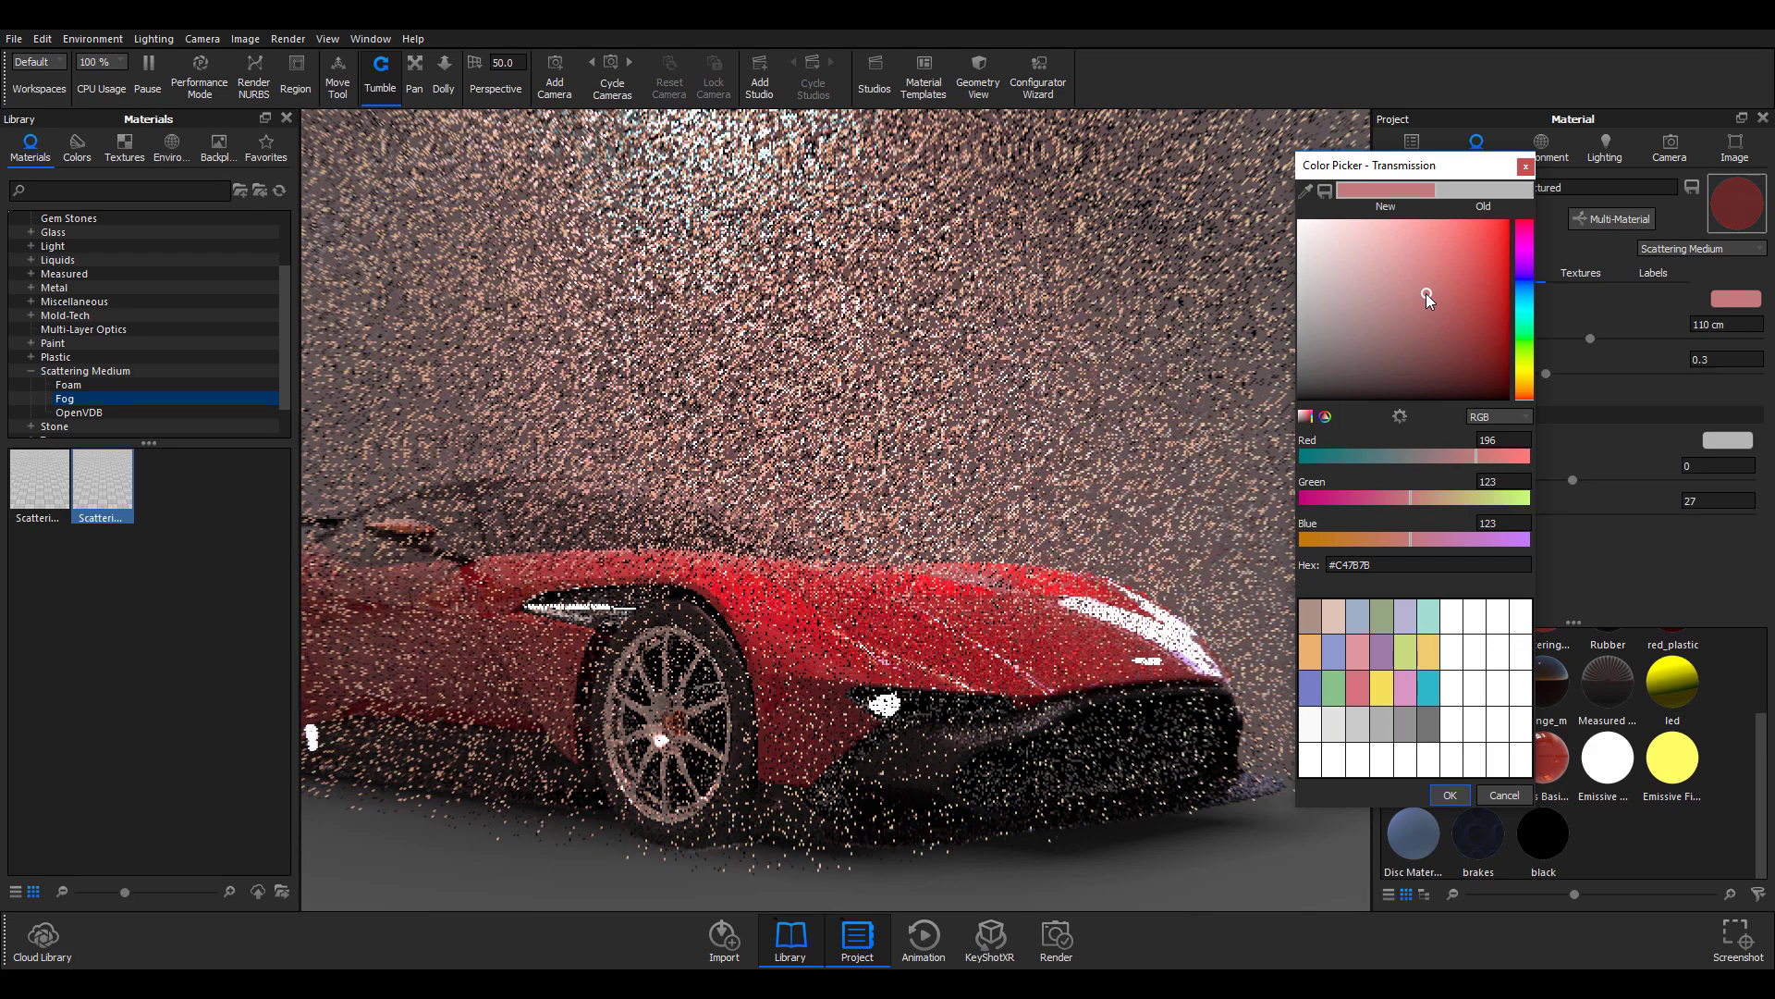
pyautogui.click(1450, 795)
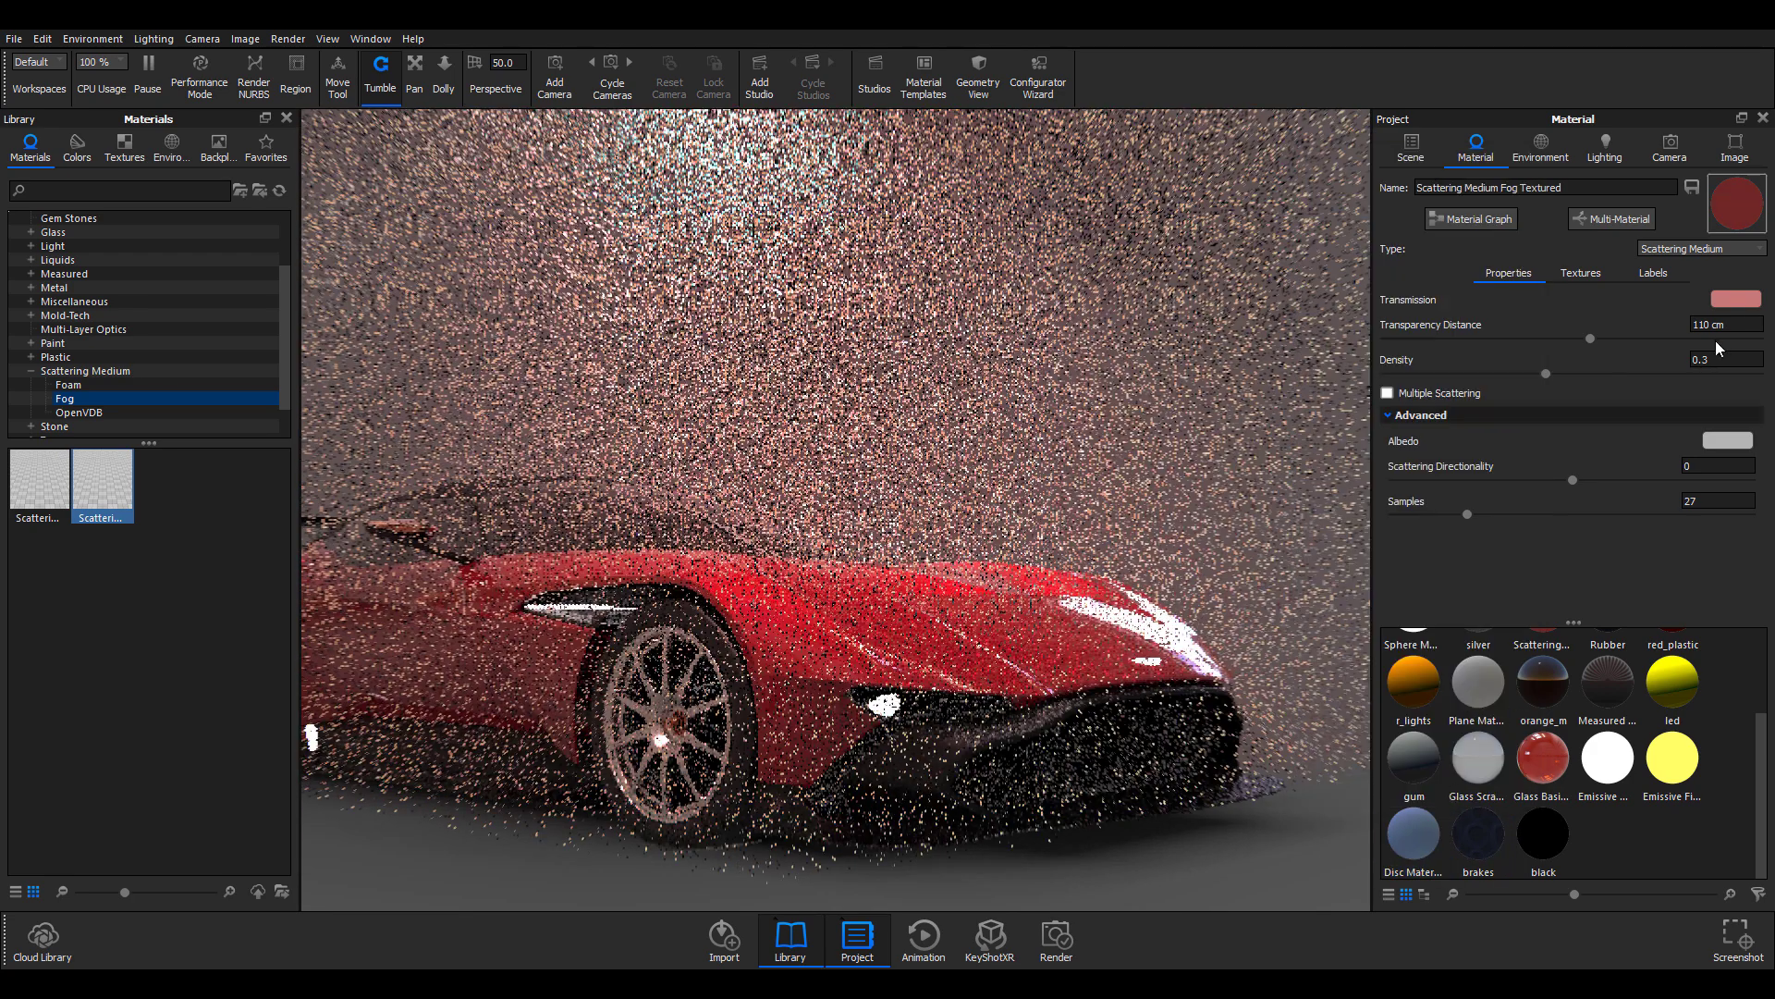
# Step: Set Transparency Distance to 125 cm and Density to 0.3
pyautogui.click(1722, 325)
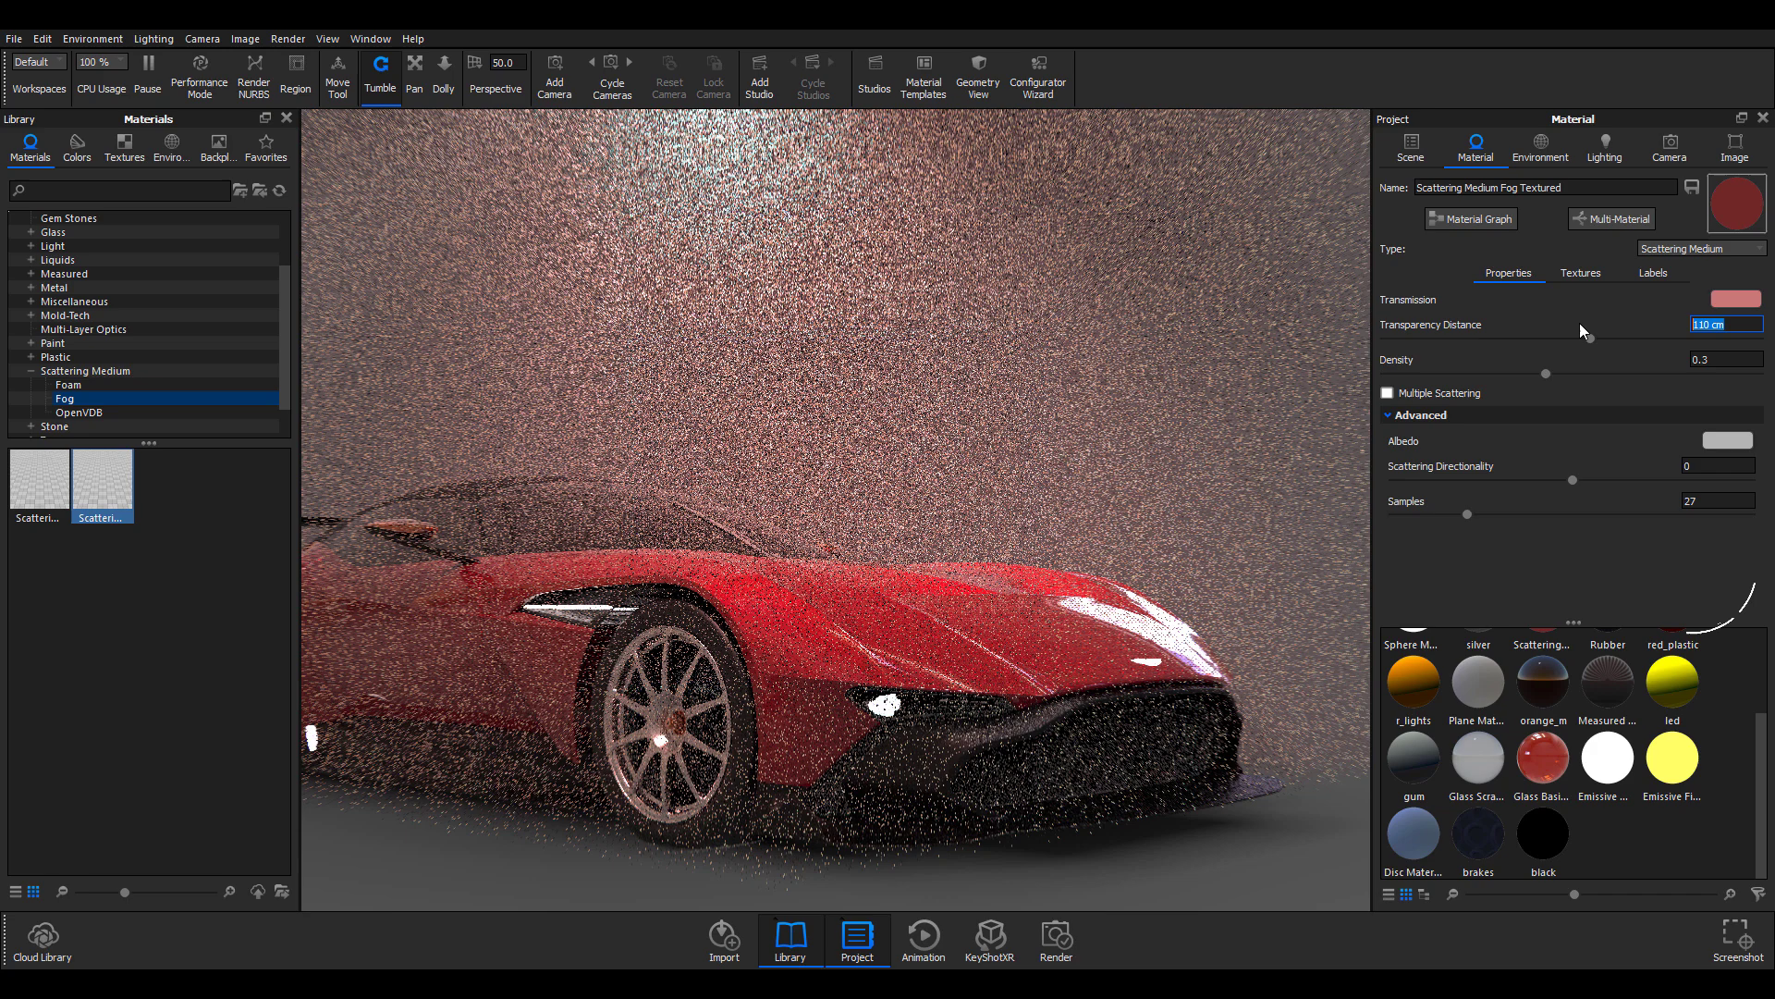
pyautogui.write('1')
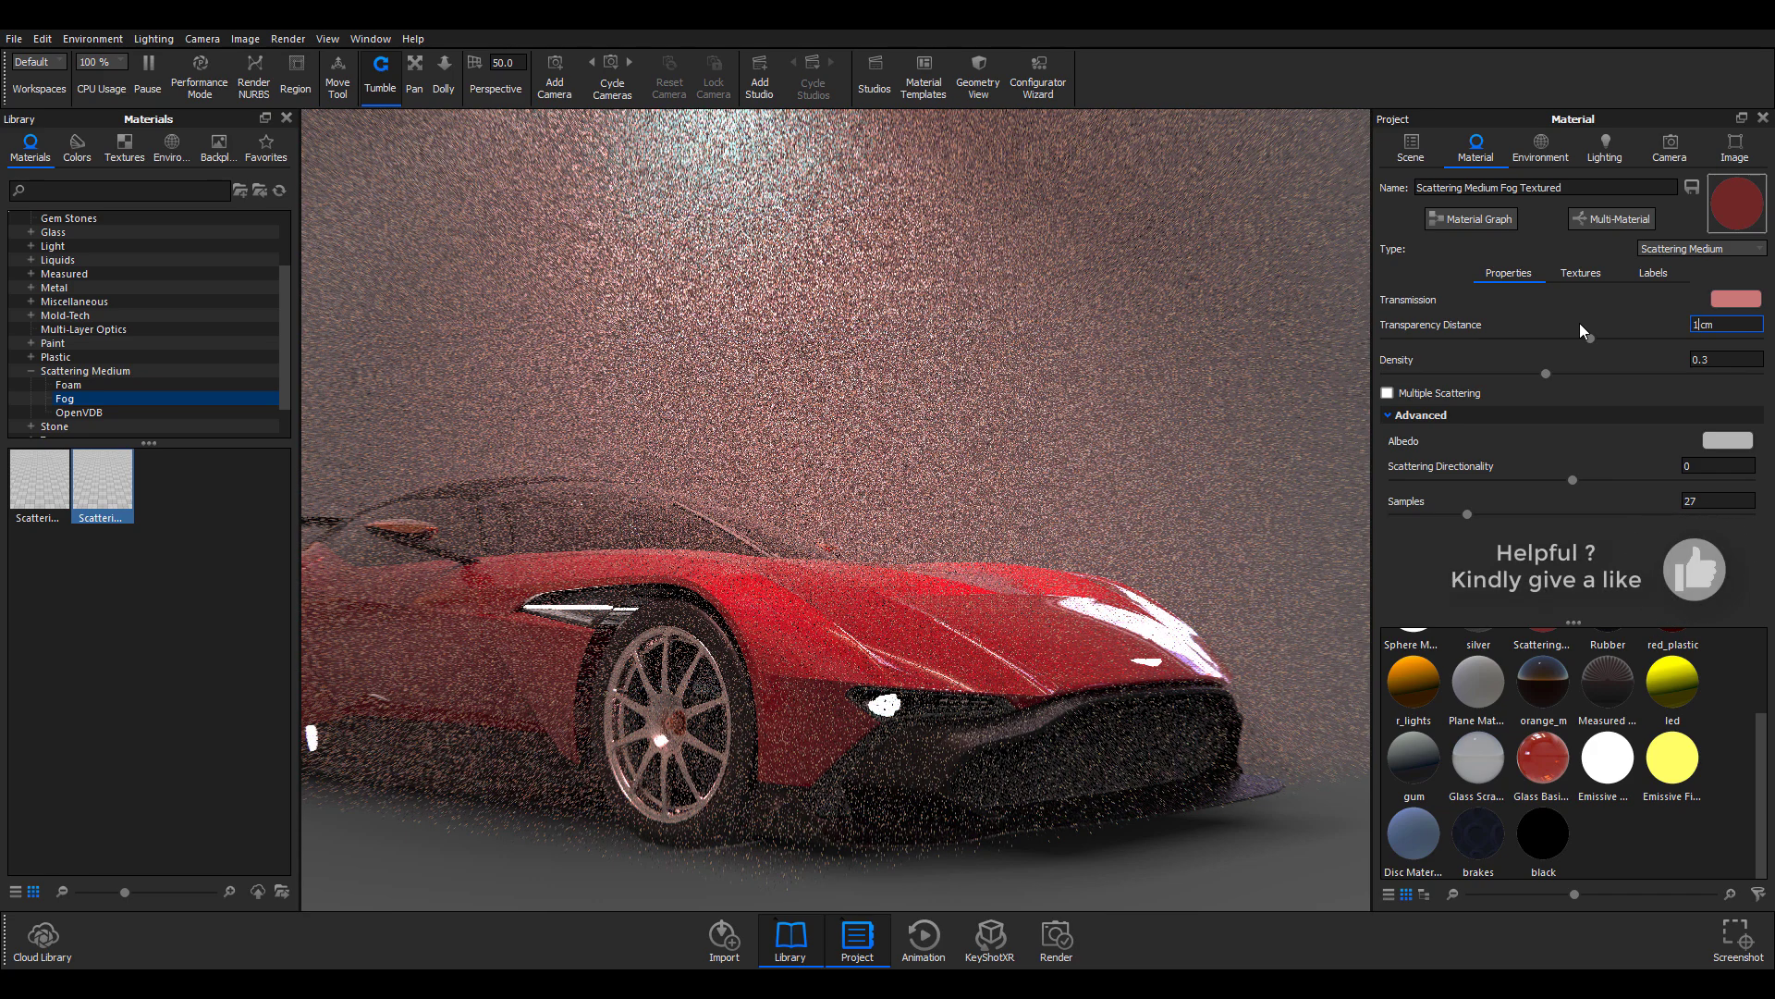
pyautogui.write('25')
pyautogui.press('Return')
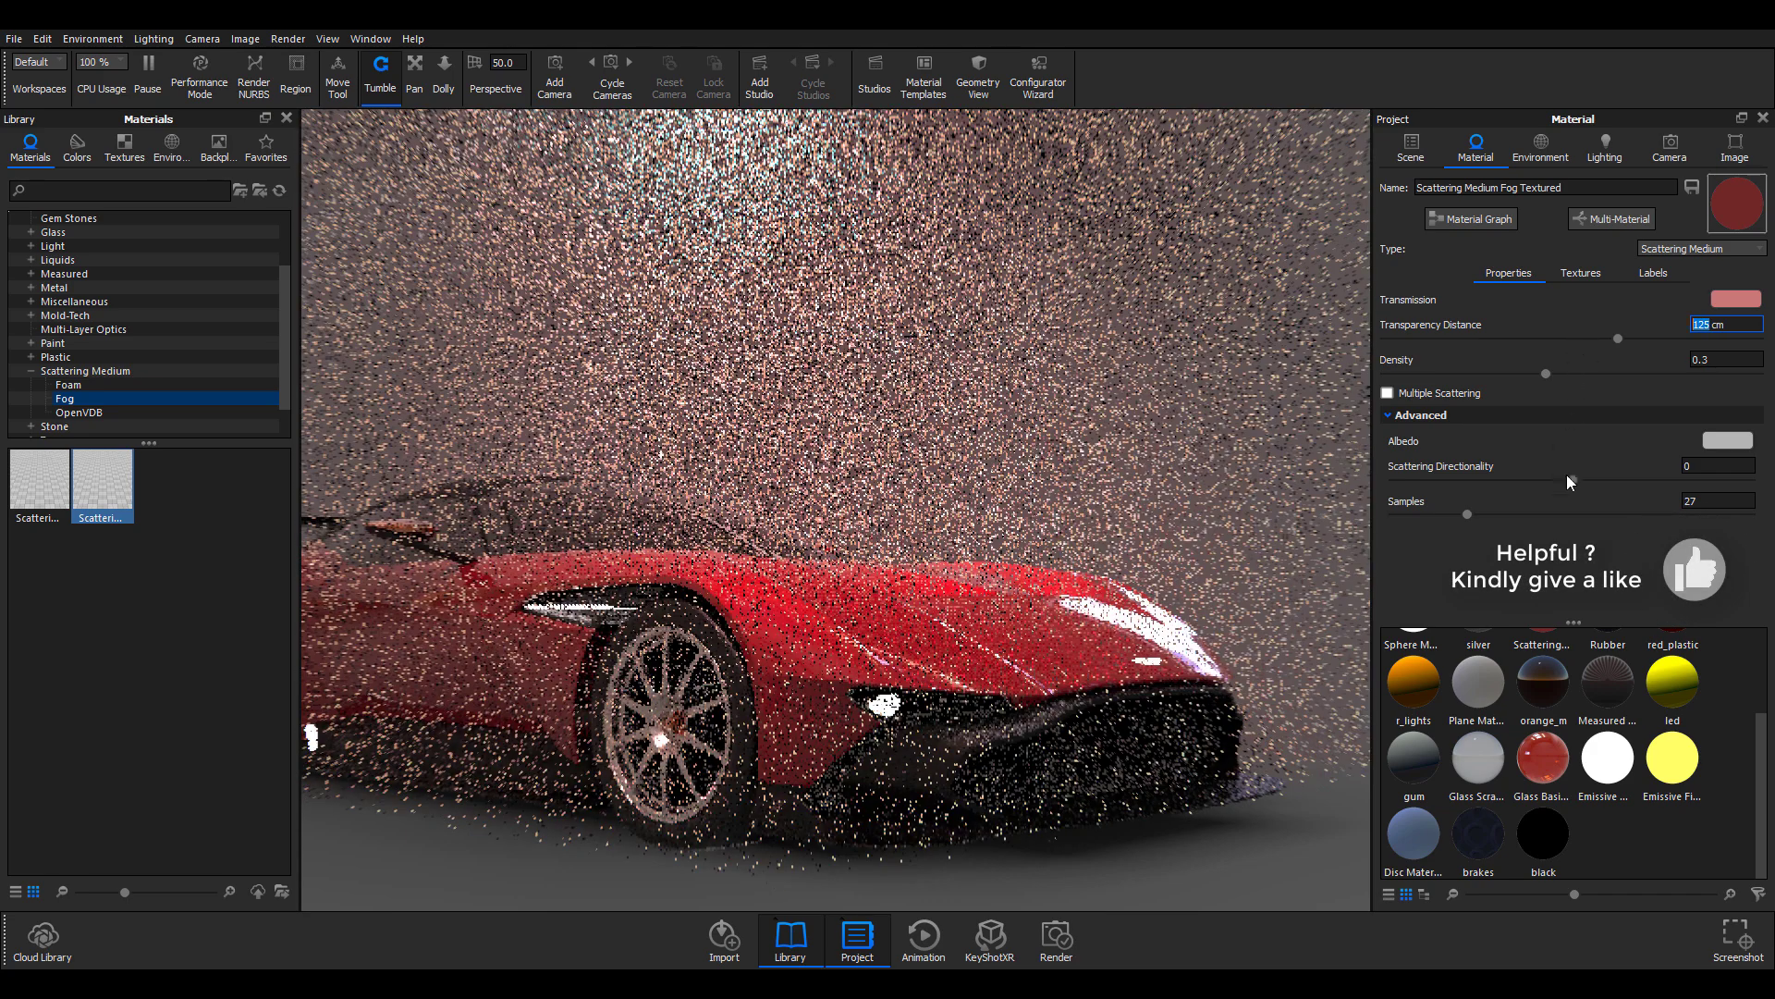
pyautogui.press('Tab')
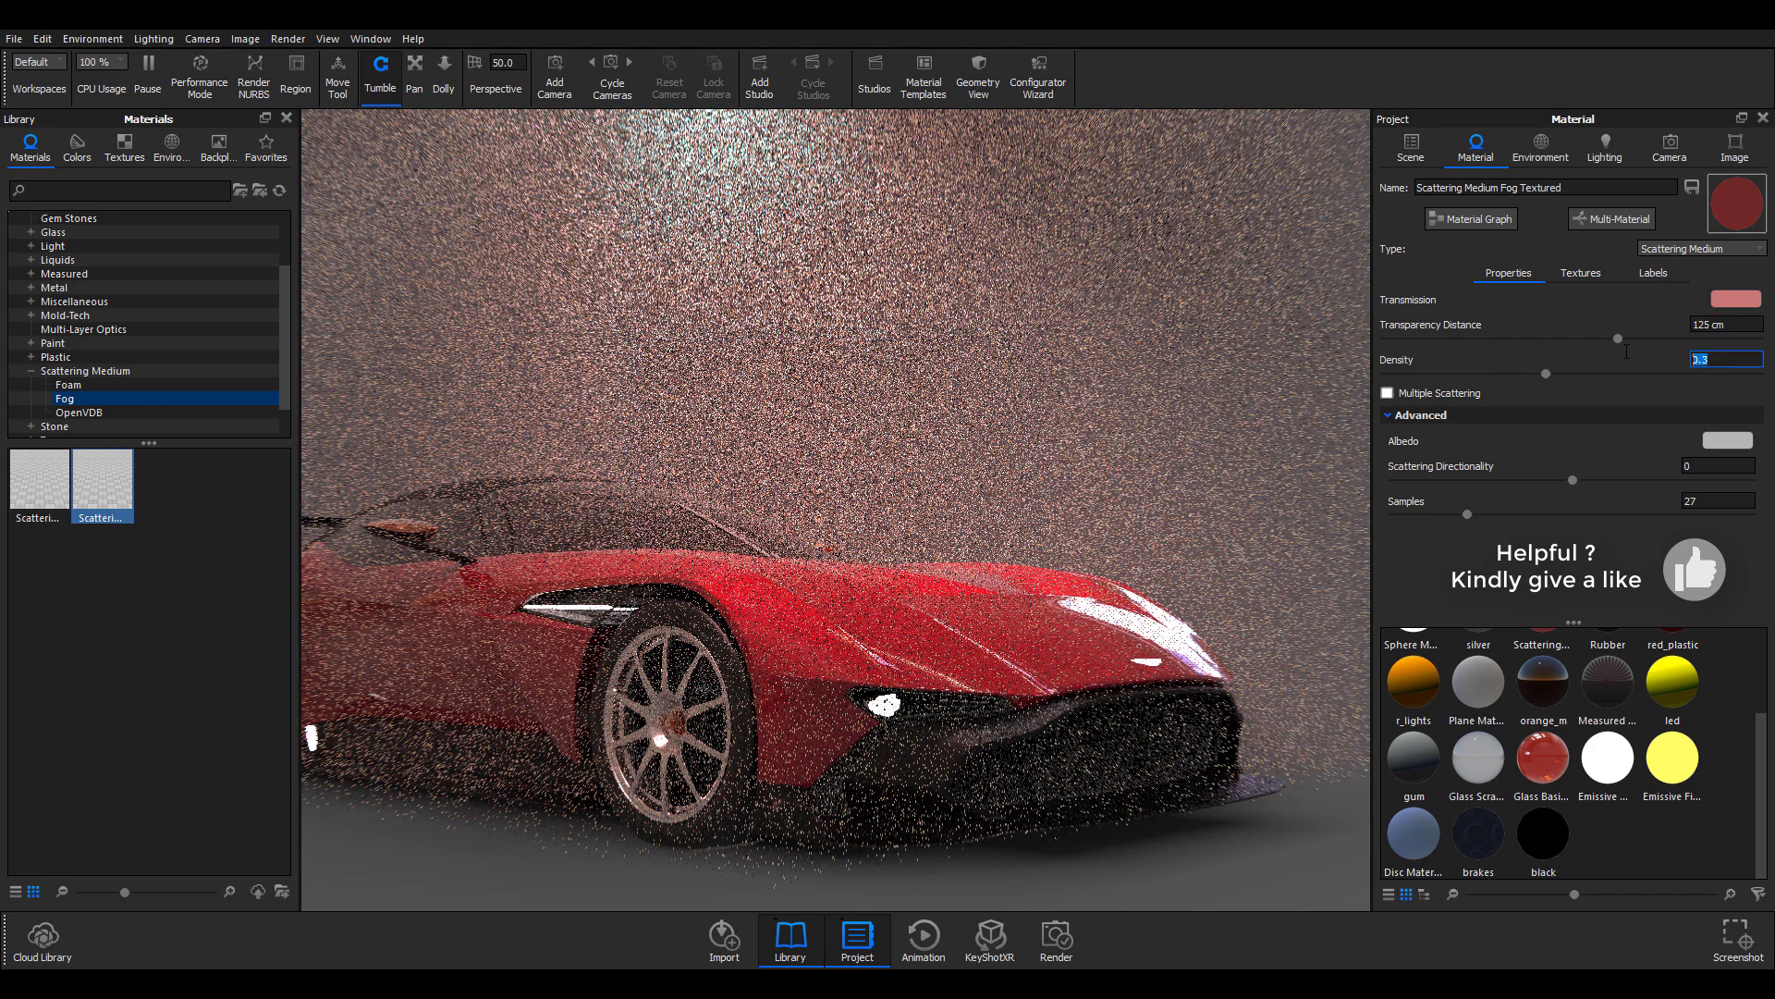
pyautogui.write('.')
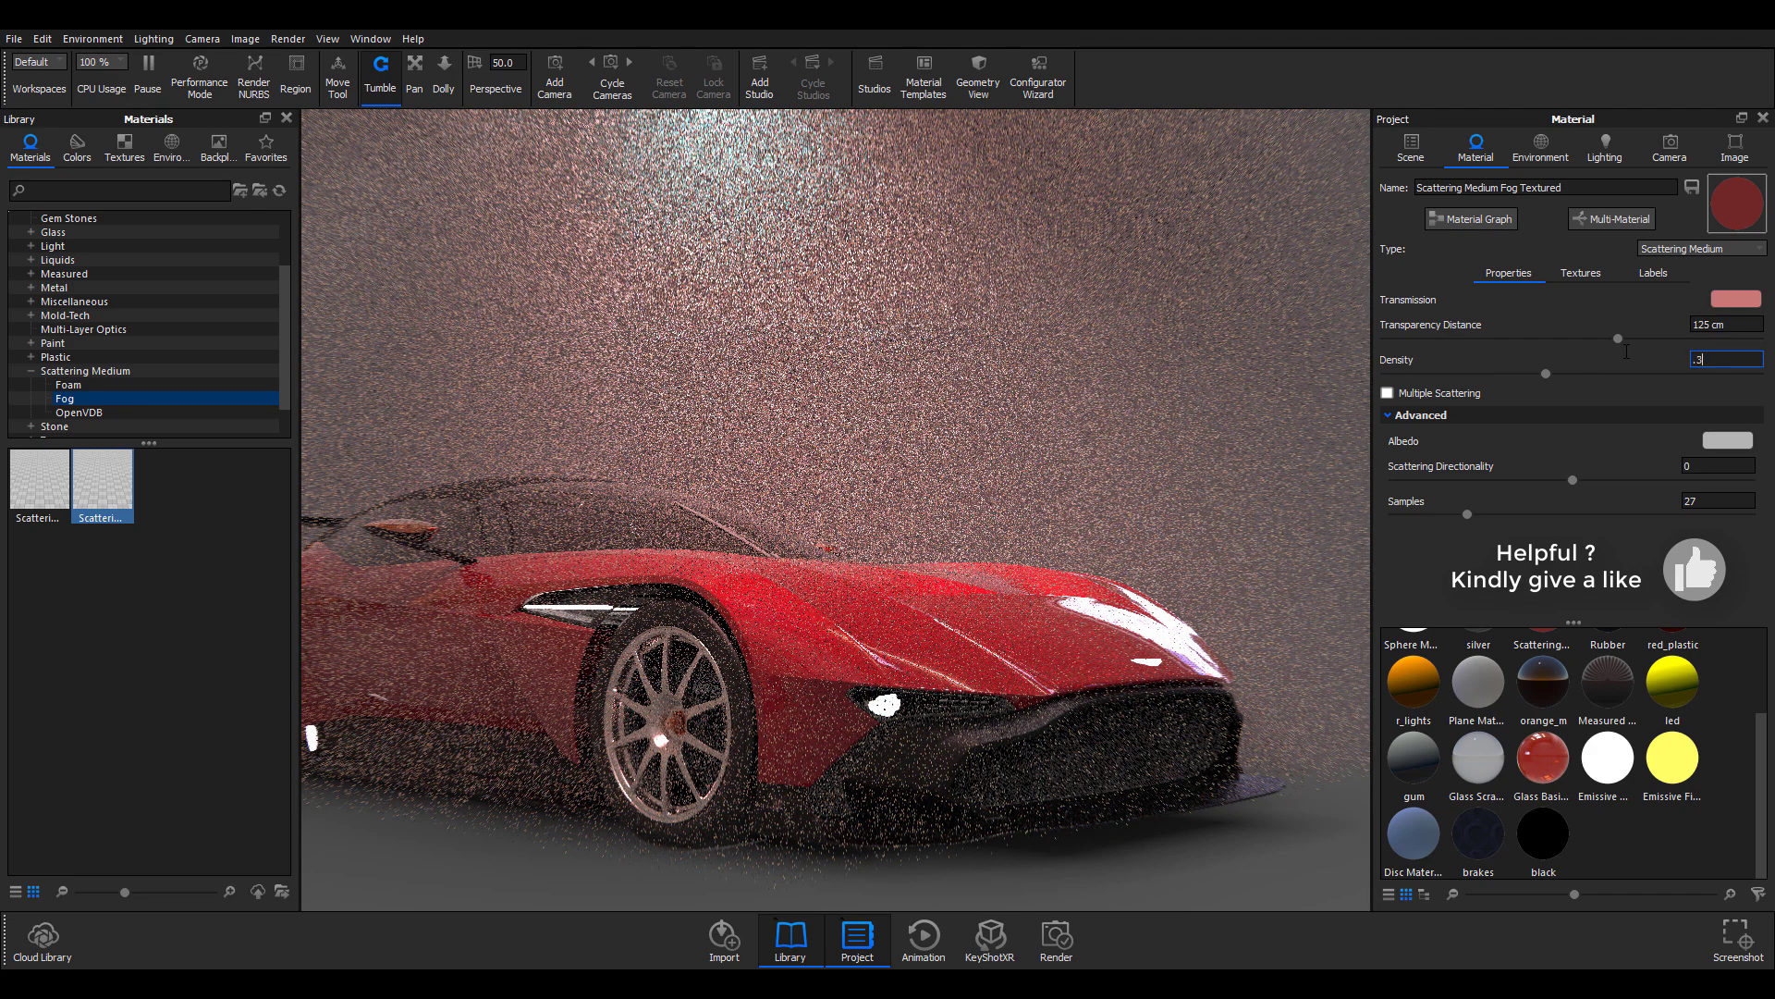
pyautogui.write('3')
pyautogui.press('Return')
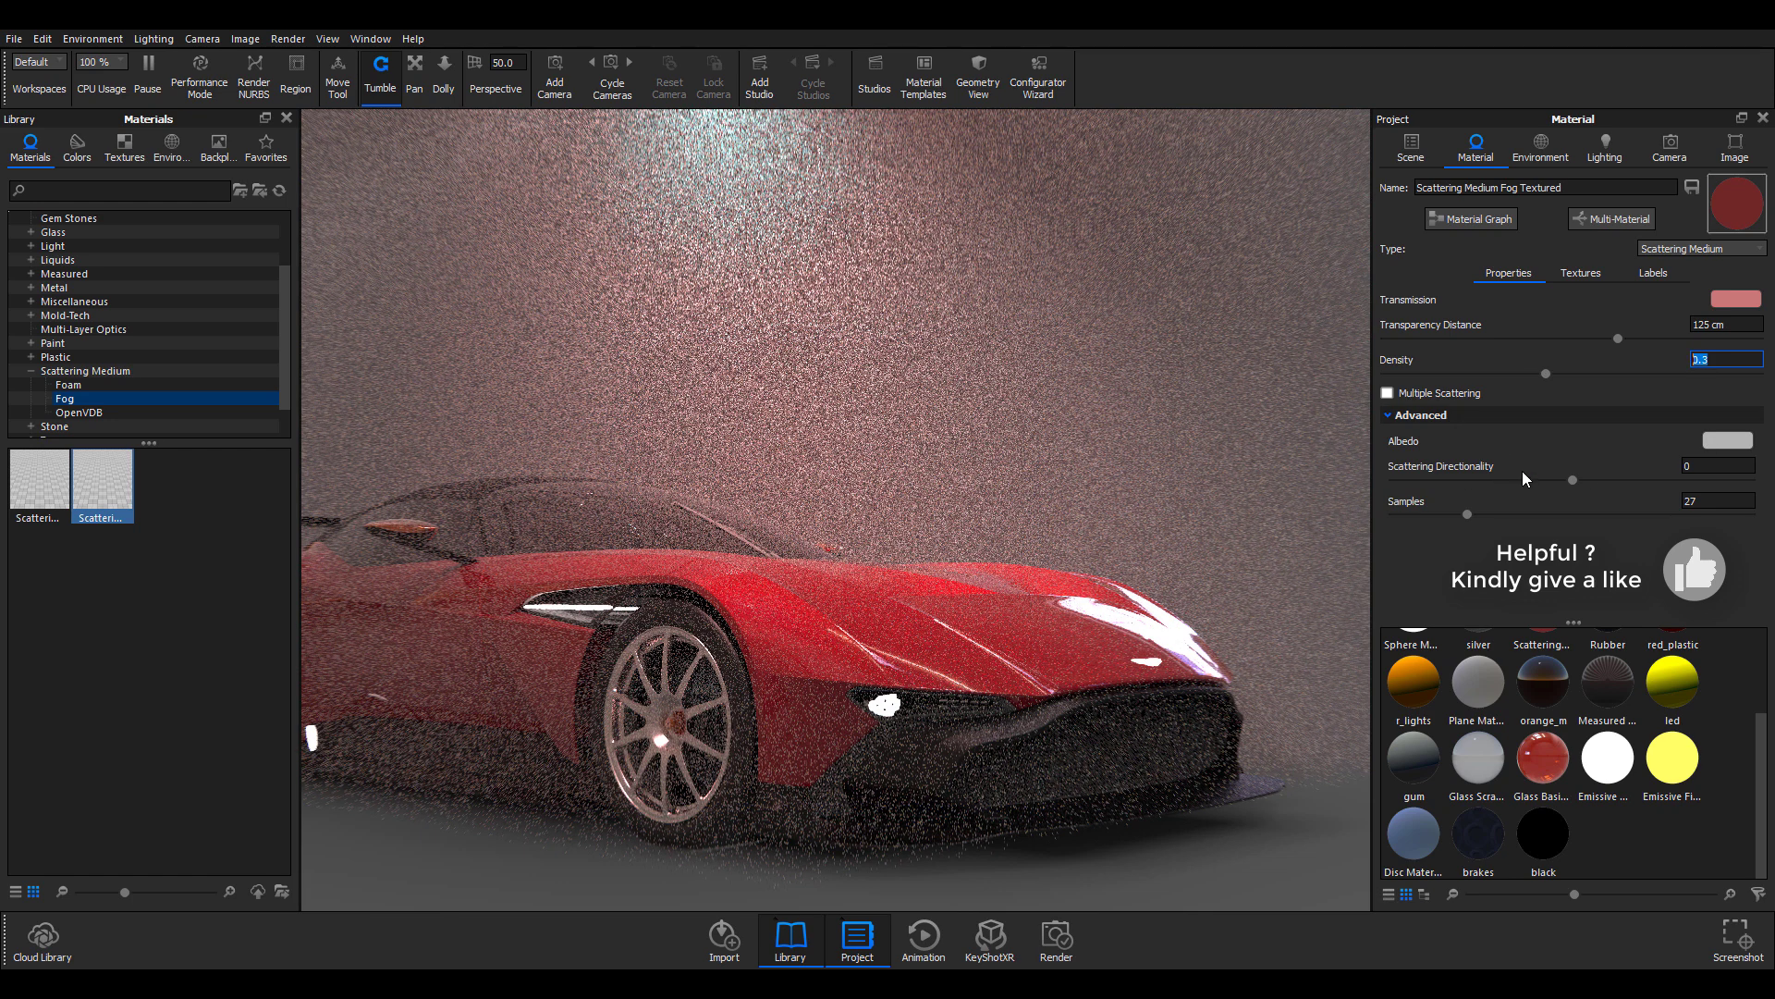
pyautogui.press('Return')
# Step: Enable Multiple Scattering, set Density to 0.201 and make the albedo pale blue-grey (Red 167)
pyautogui.click(1424, 396)
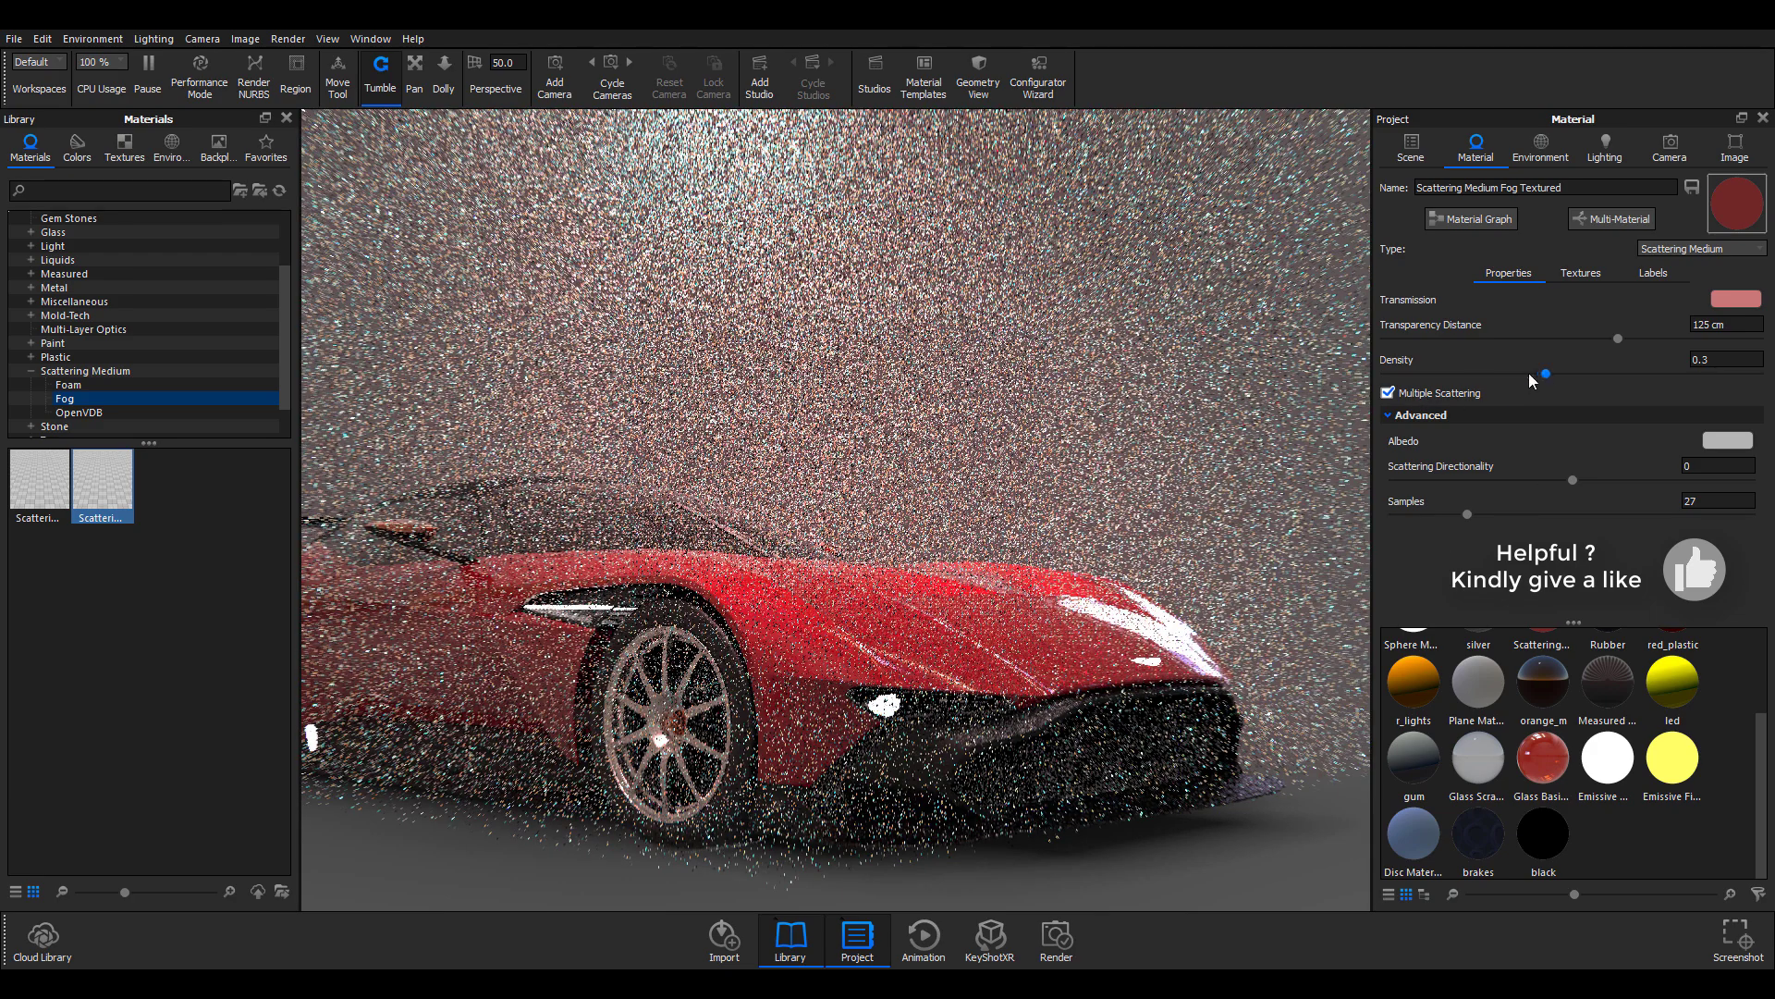
pyautogui.moveTo(1530, 376); pyautogui.dragTo(1495, 374)
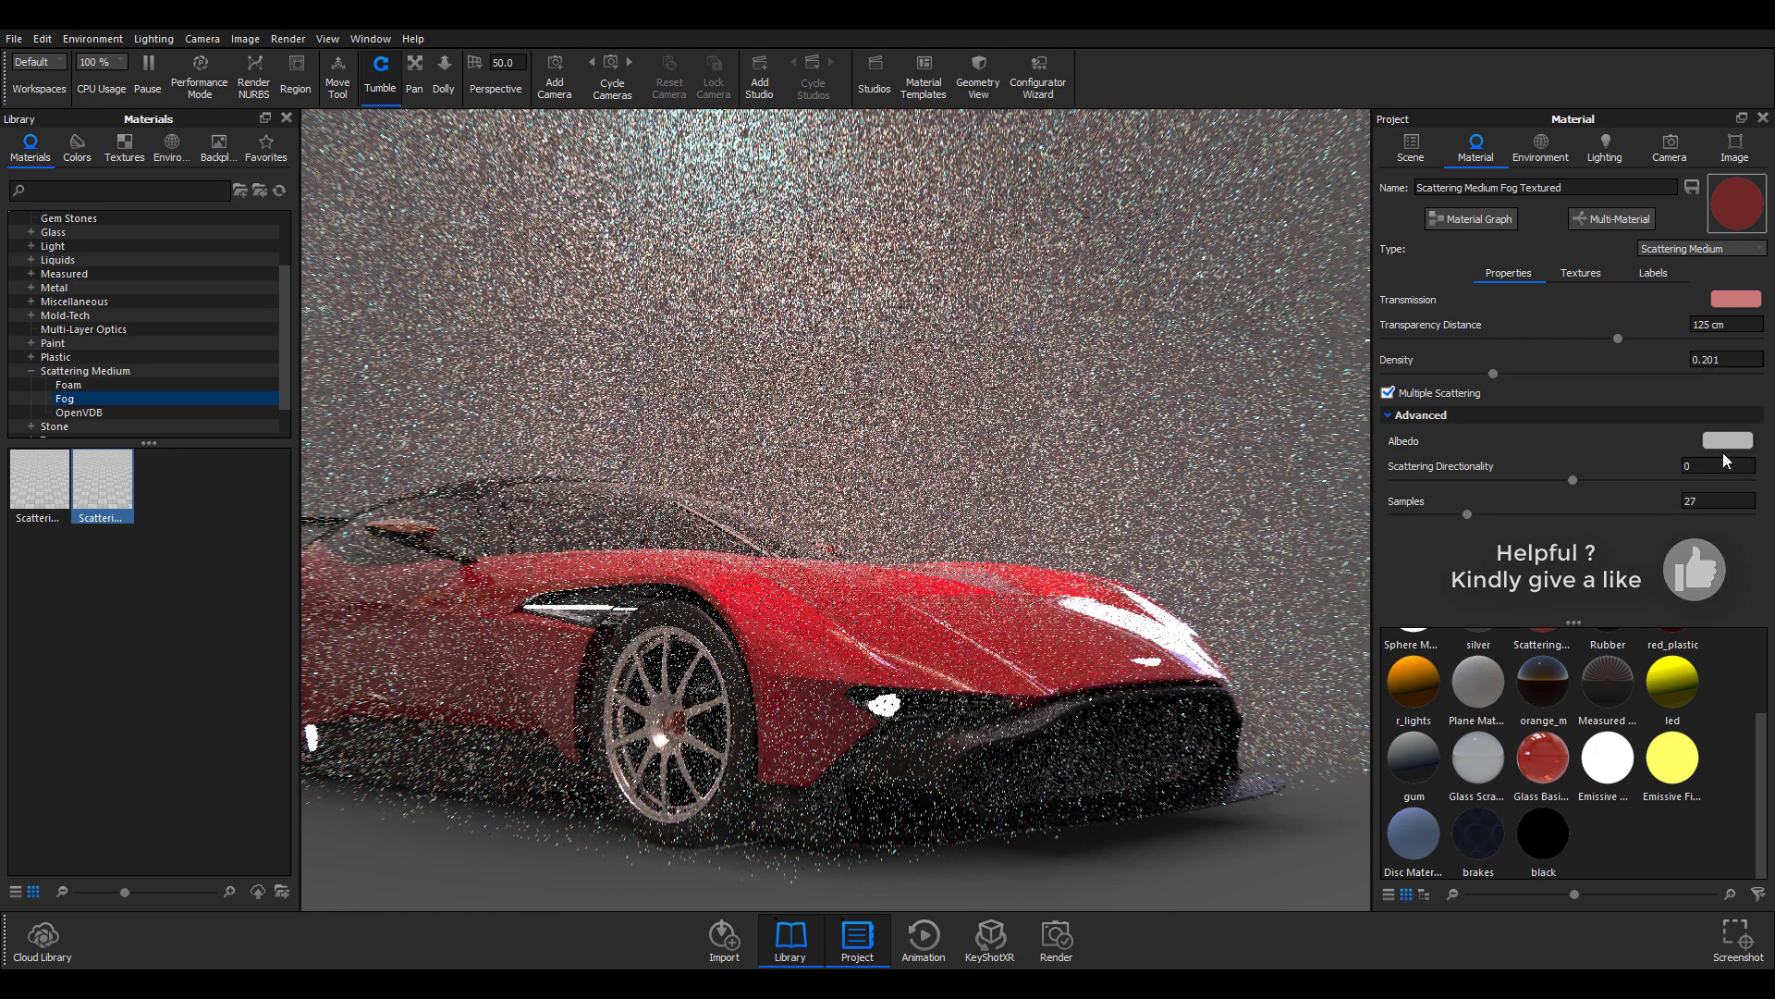
pyautogui.click(1723, 439)
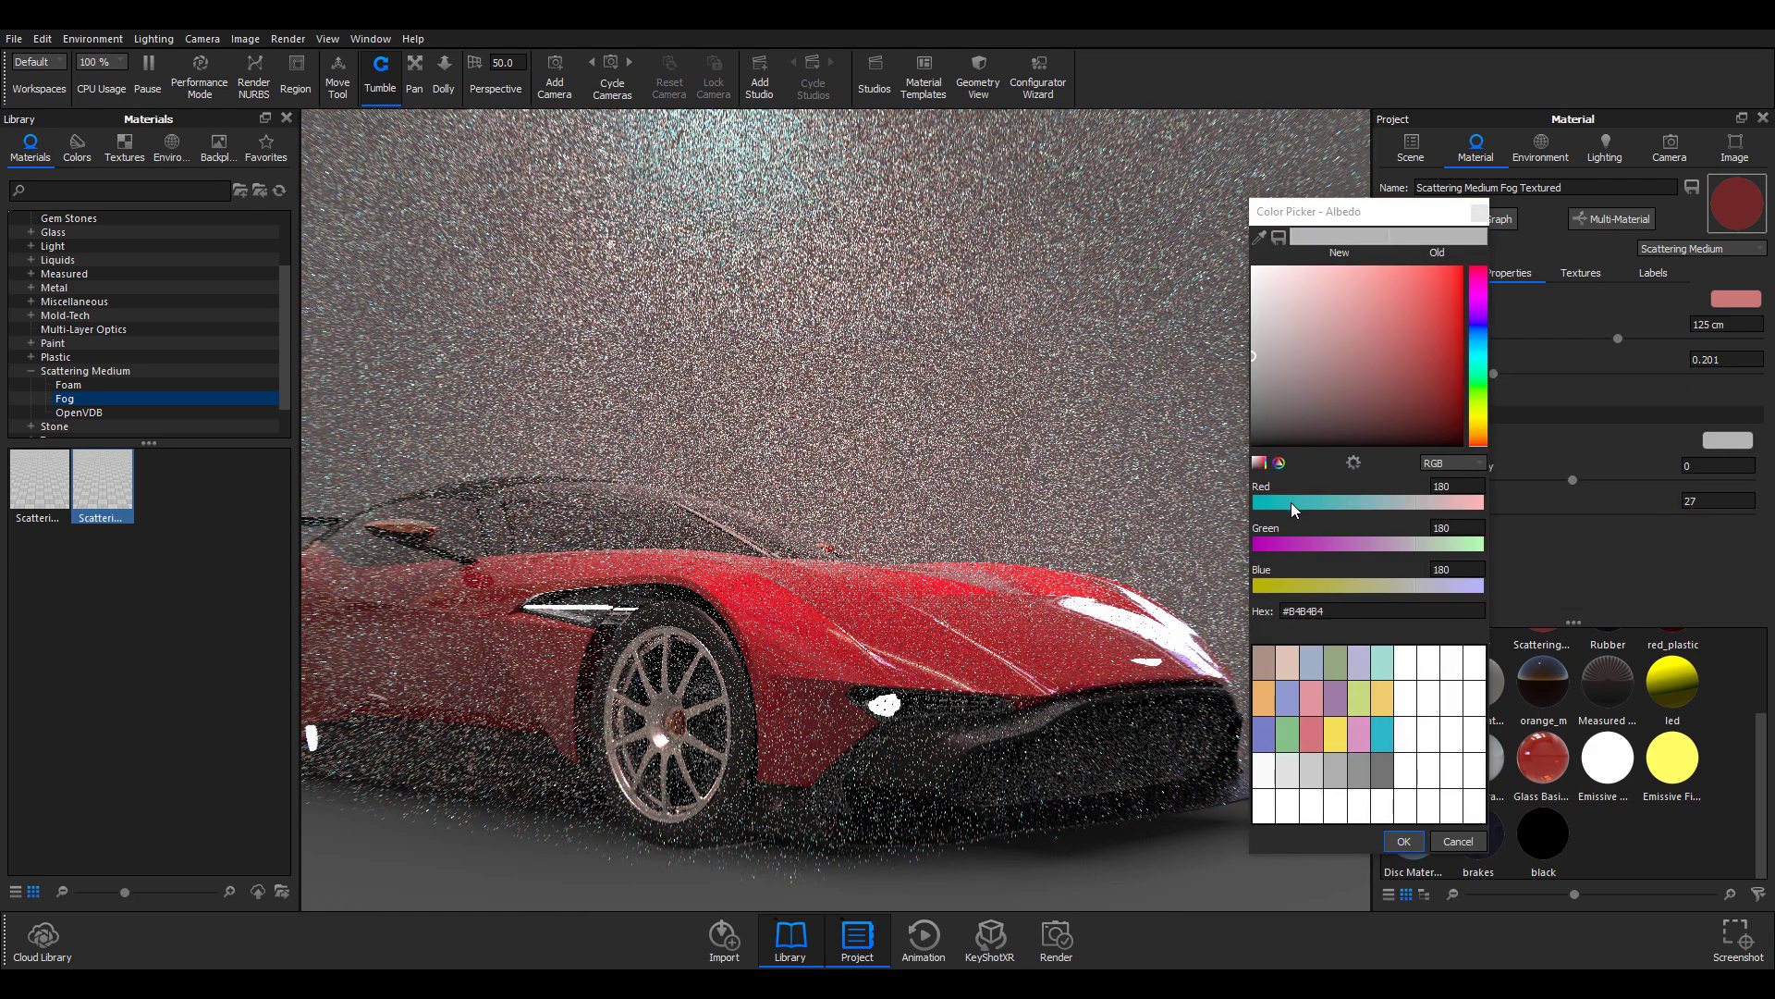
pyautogui.click(1351, 499)
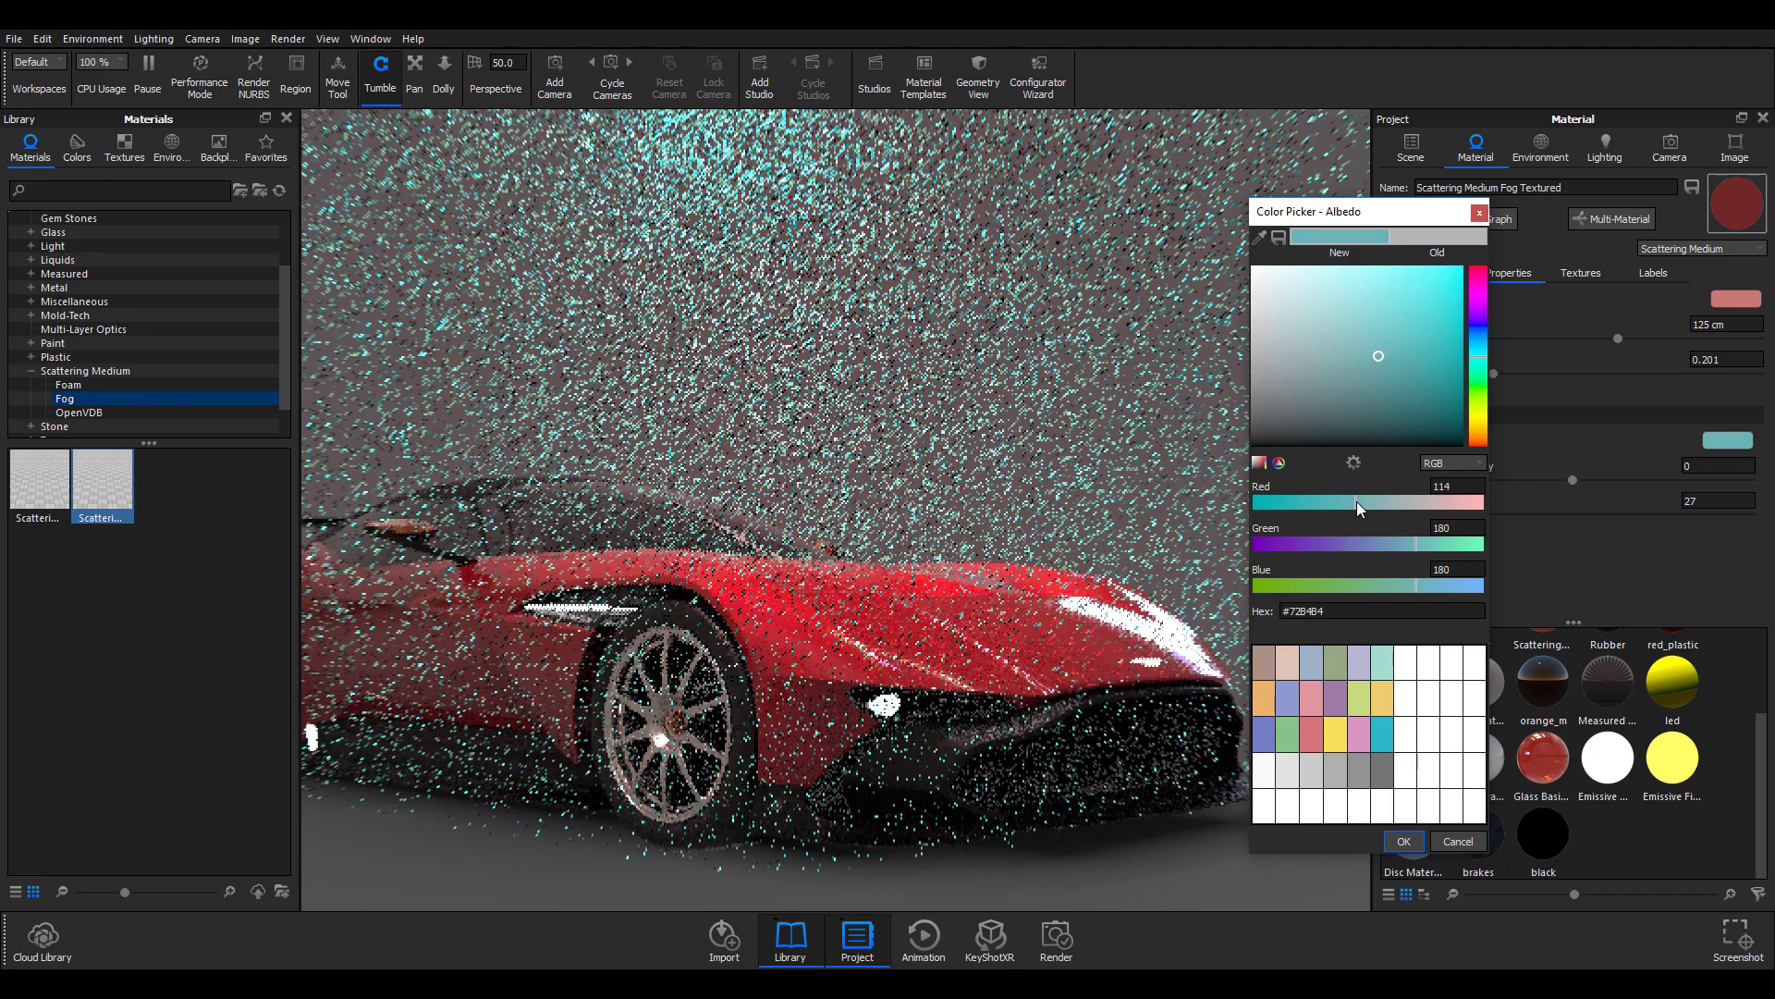
pyautogui.click(1368, 501)
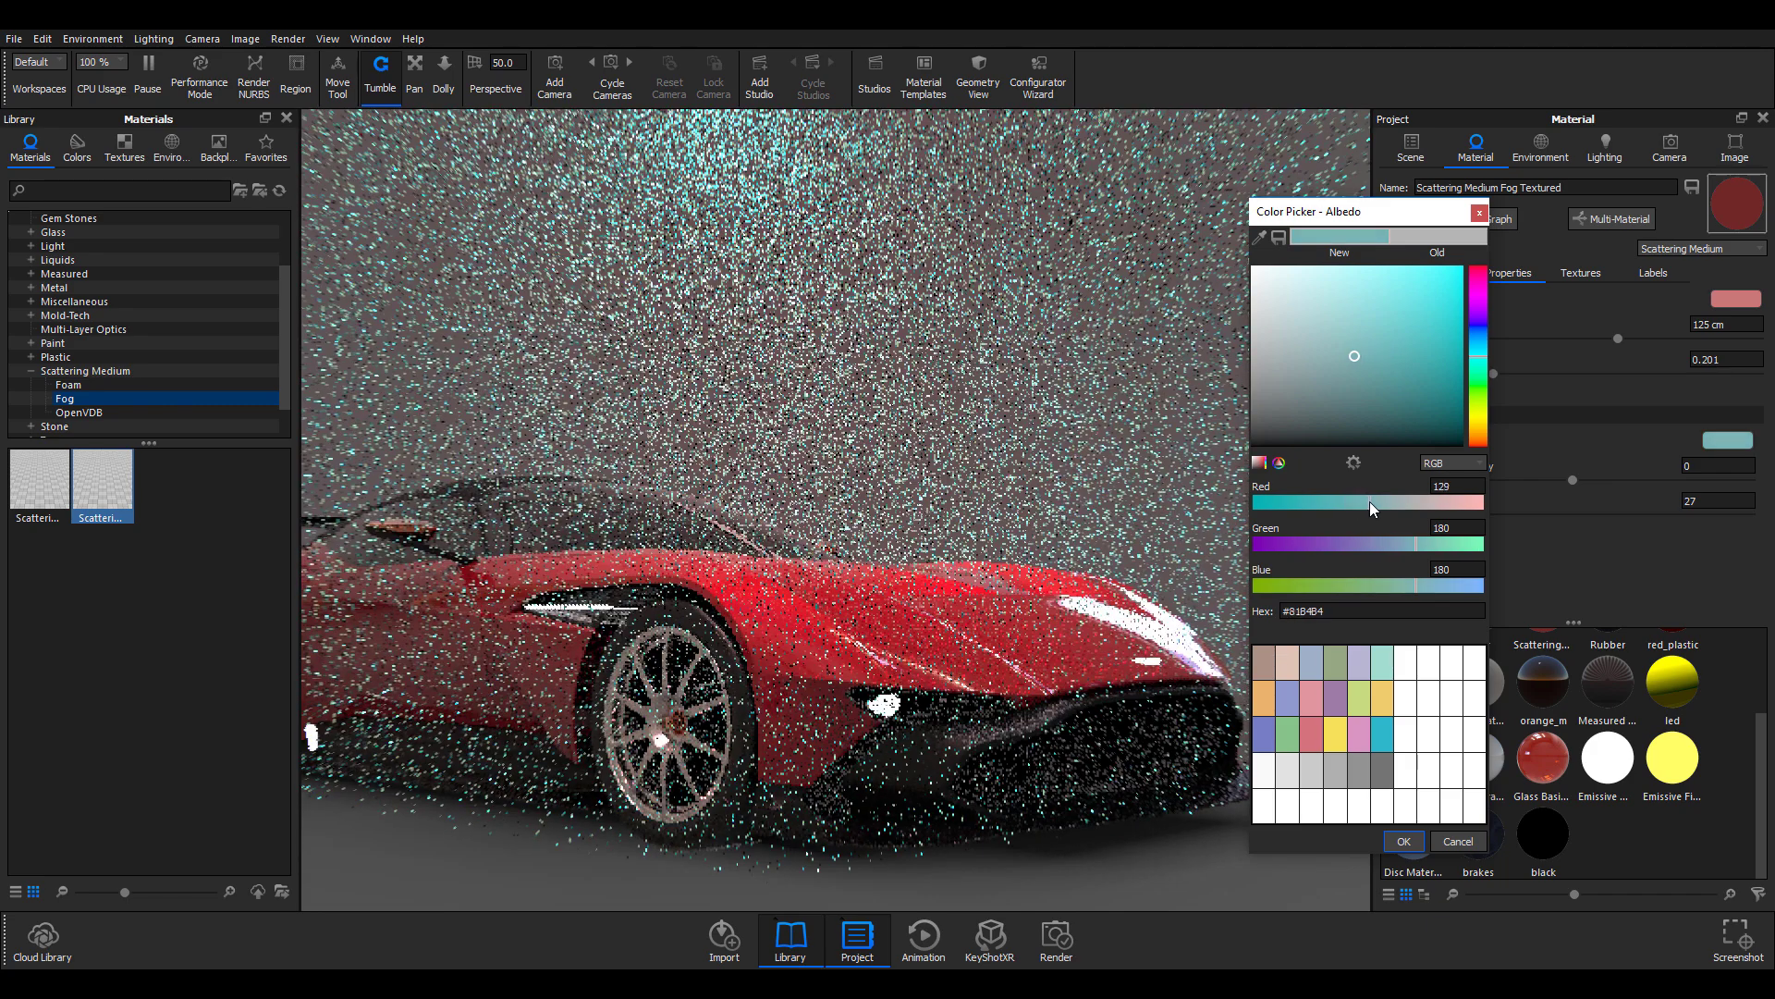
pyautogui.click(1402, 502)
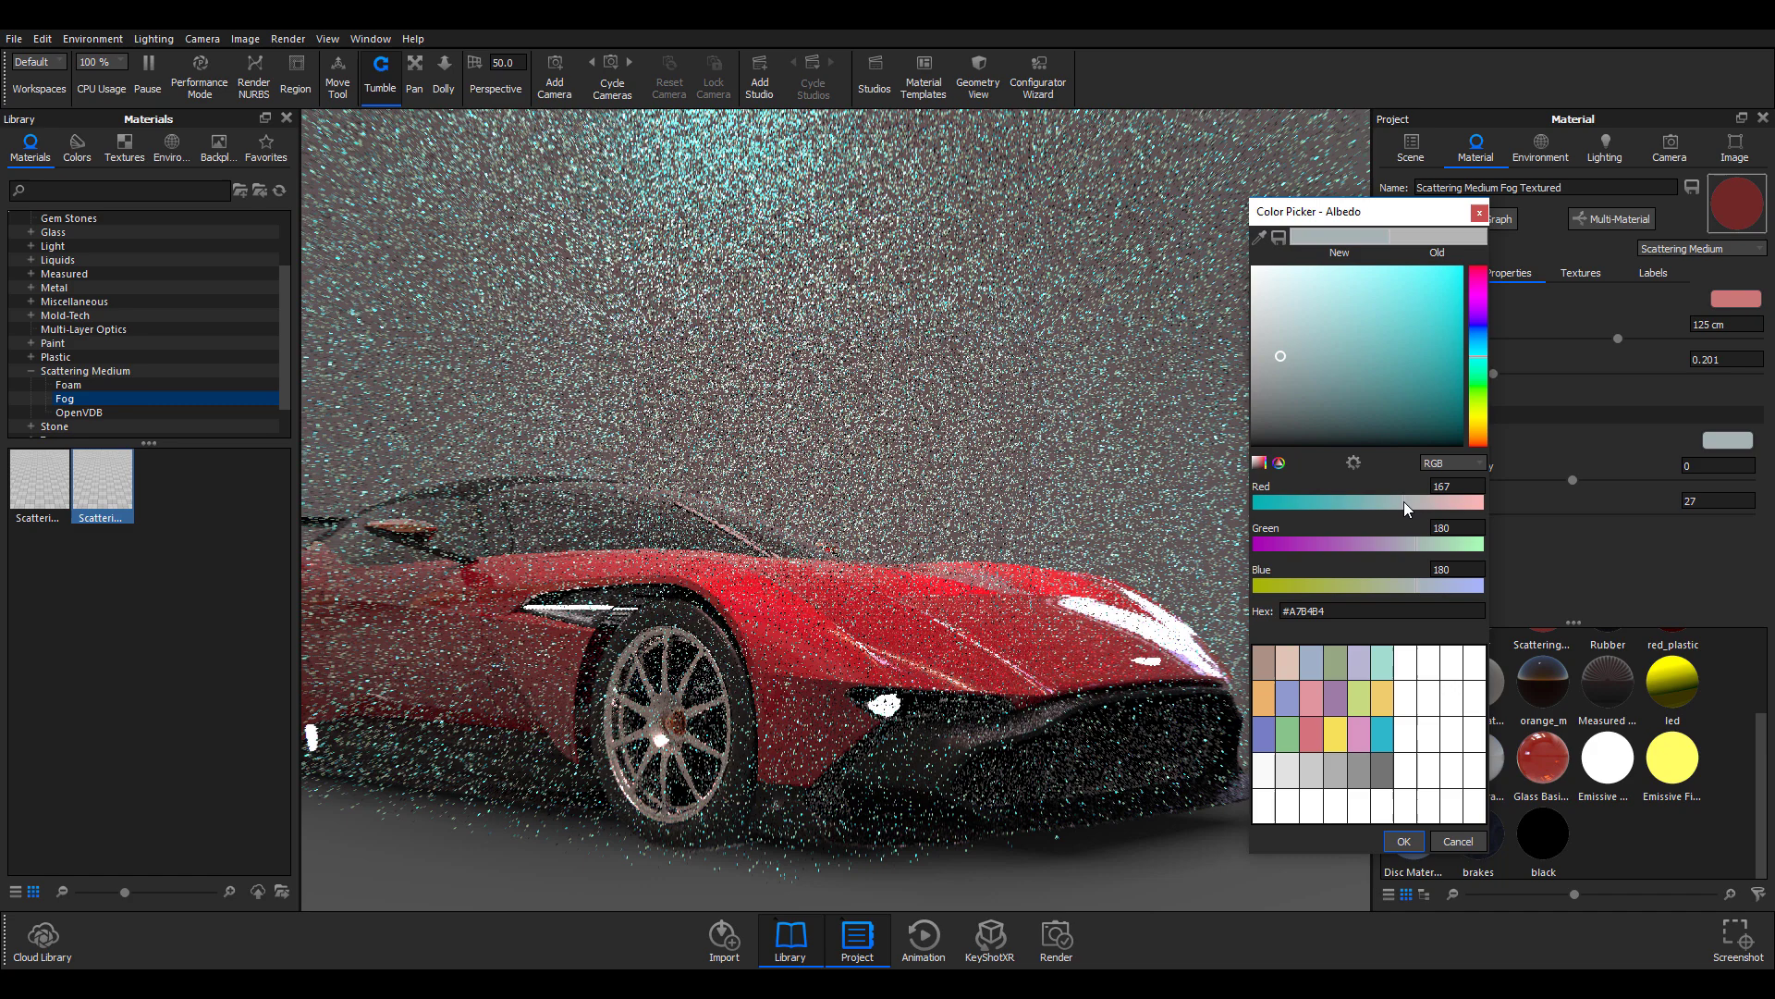
pyautogui.click(1403, 840)
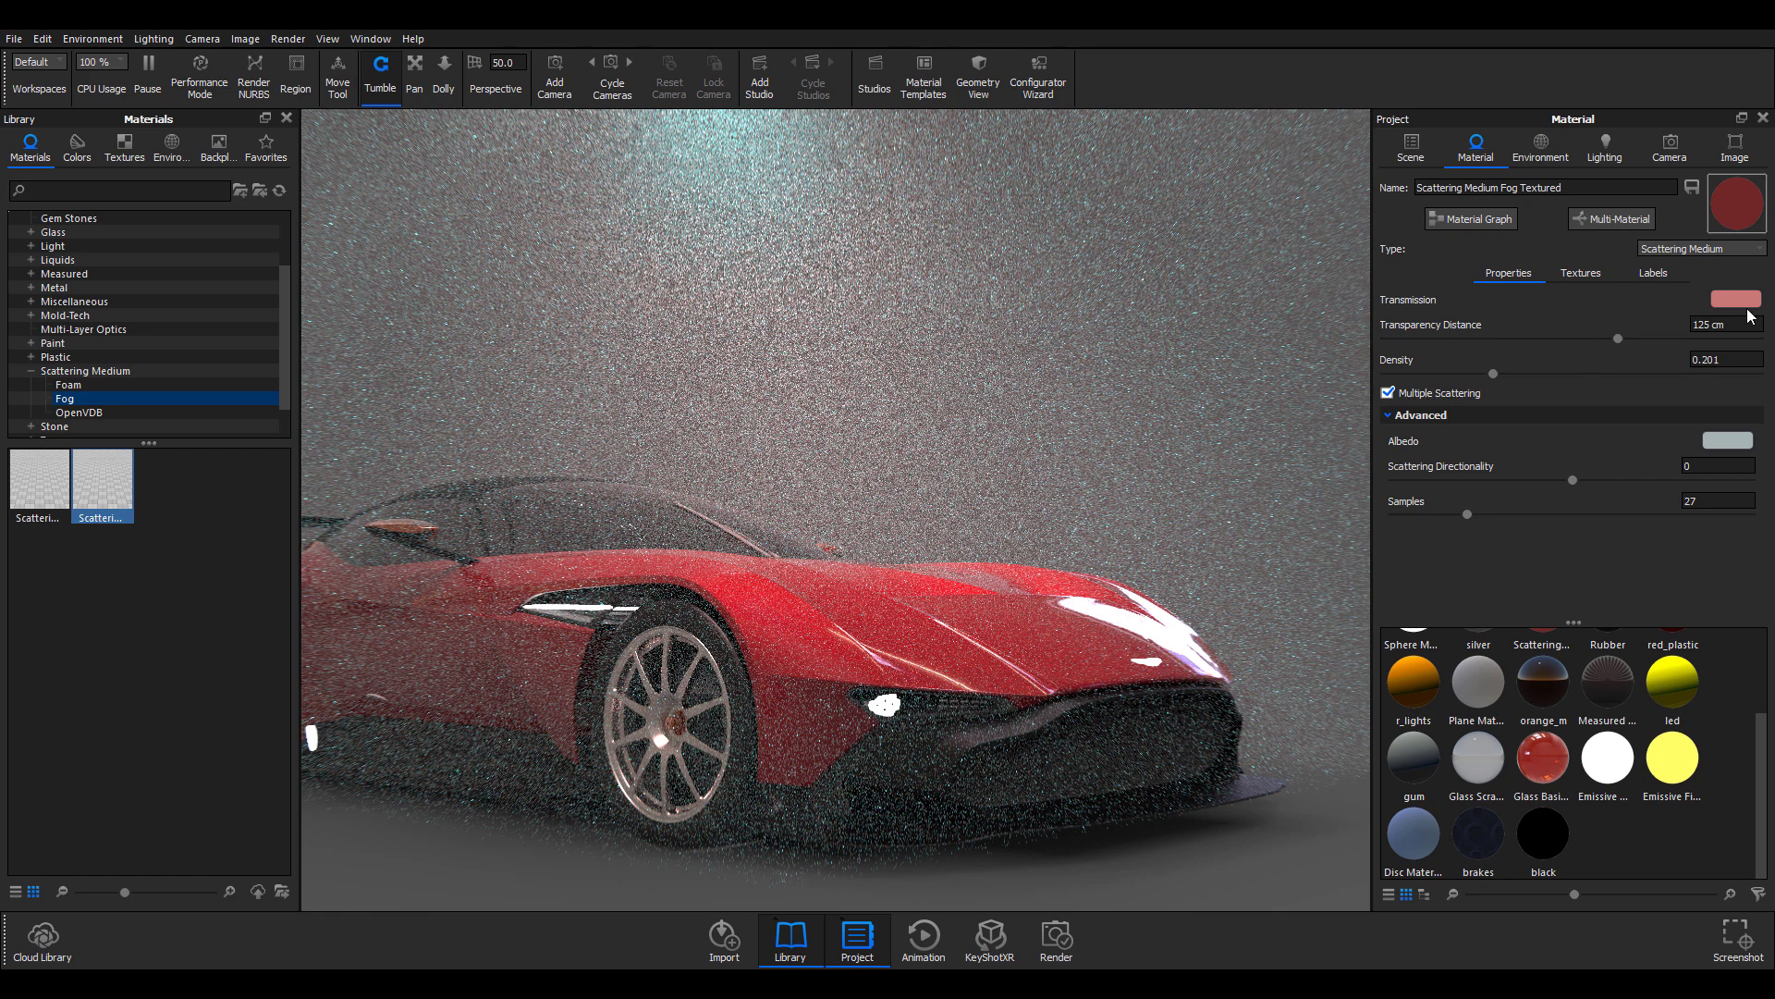
# Step: Assign a Noise (Texture) map to the fog material's Density Texture slot
pyautogui.click(1711, 323)
pyautogui.click(1560, 274)
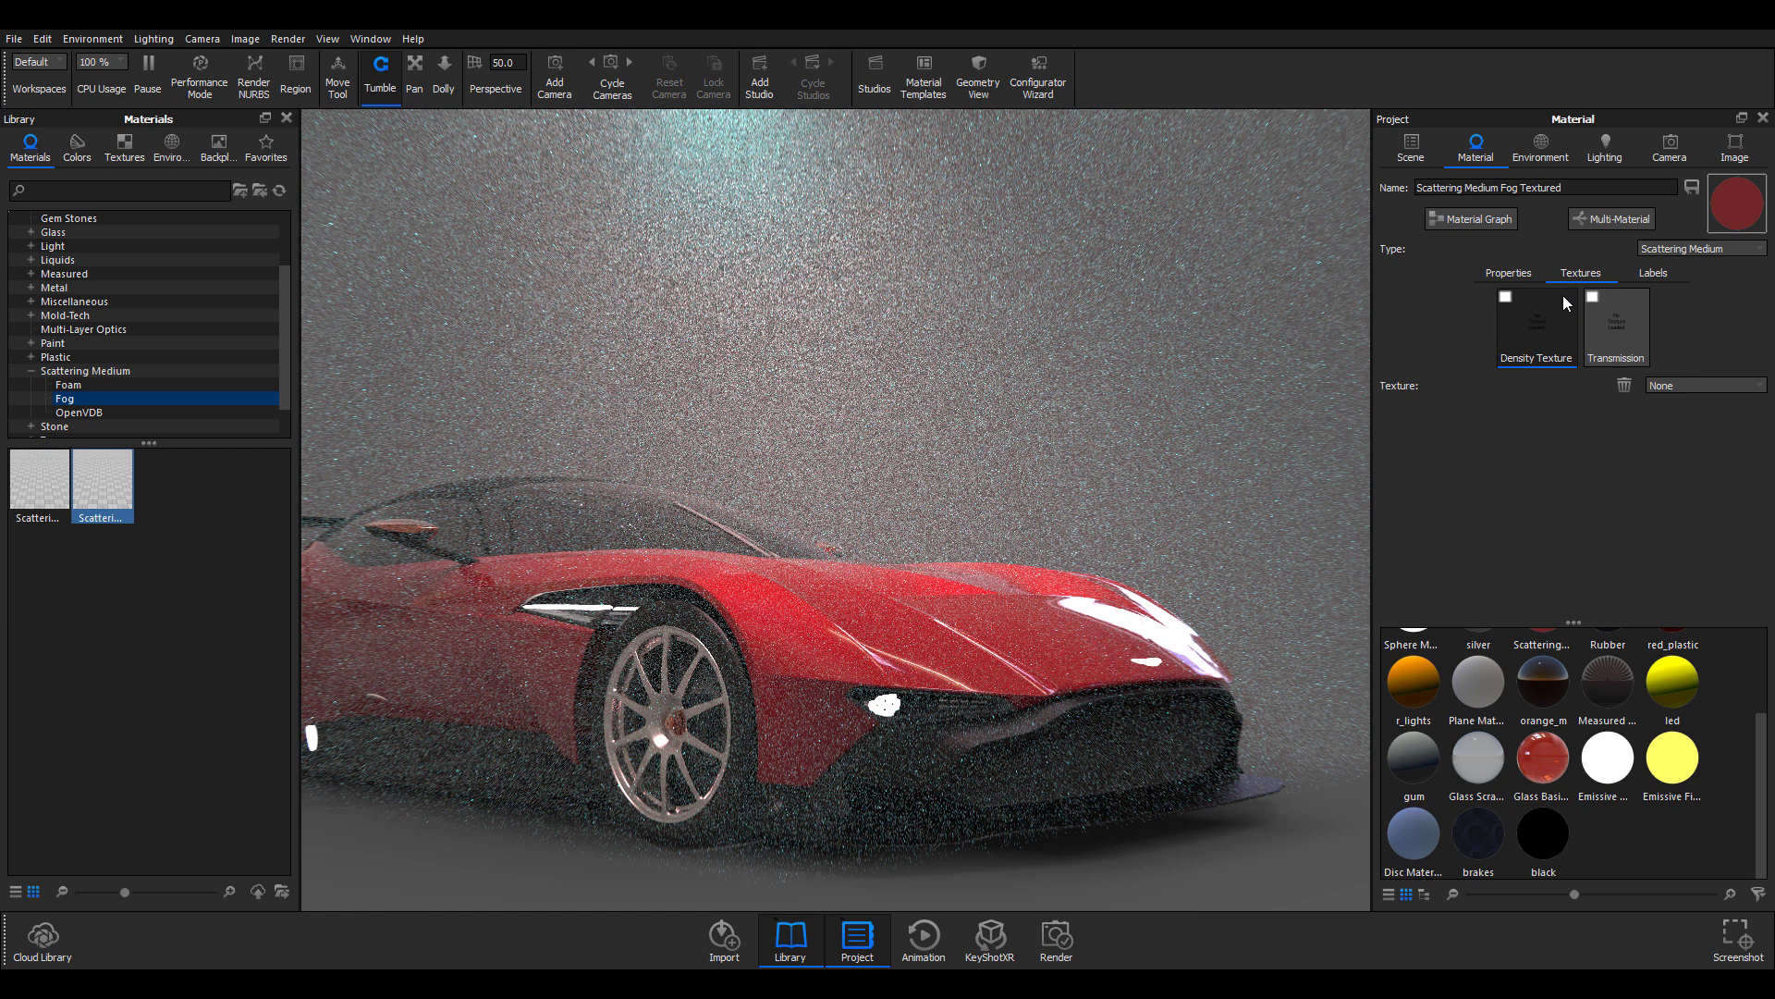
pyautogui.click(1701, 384)
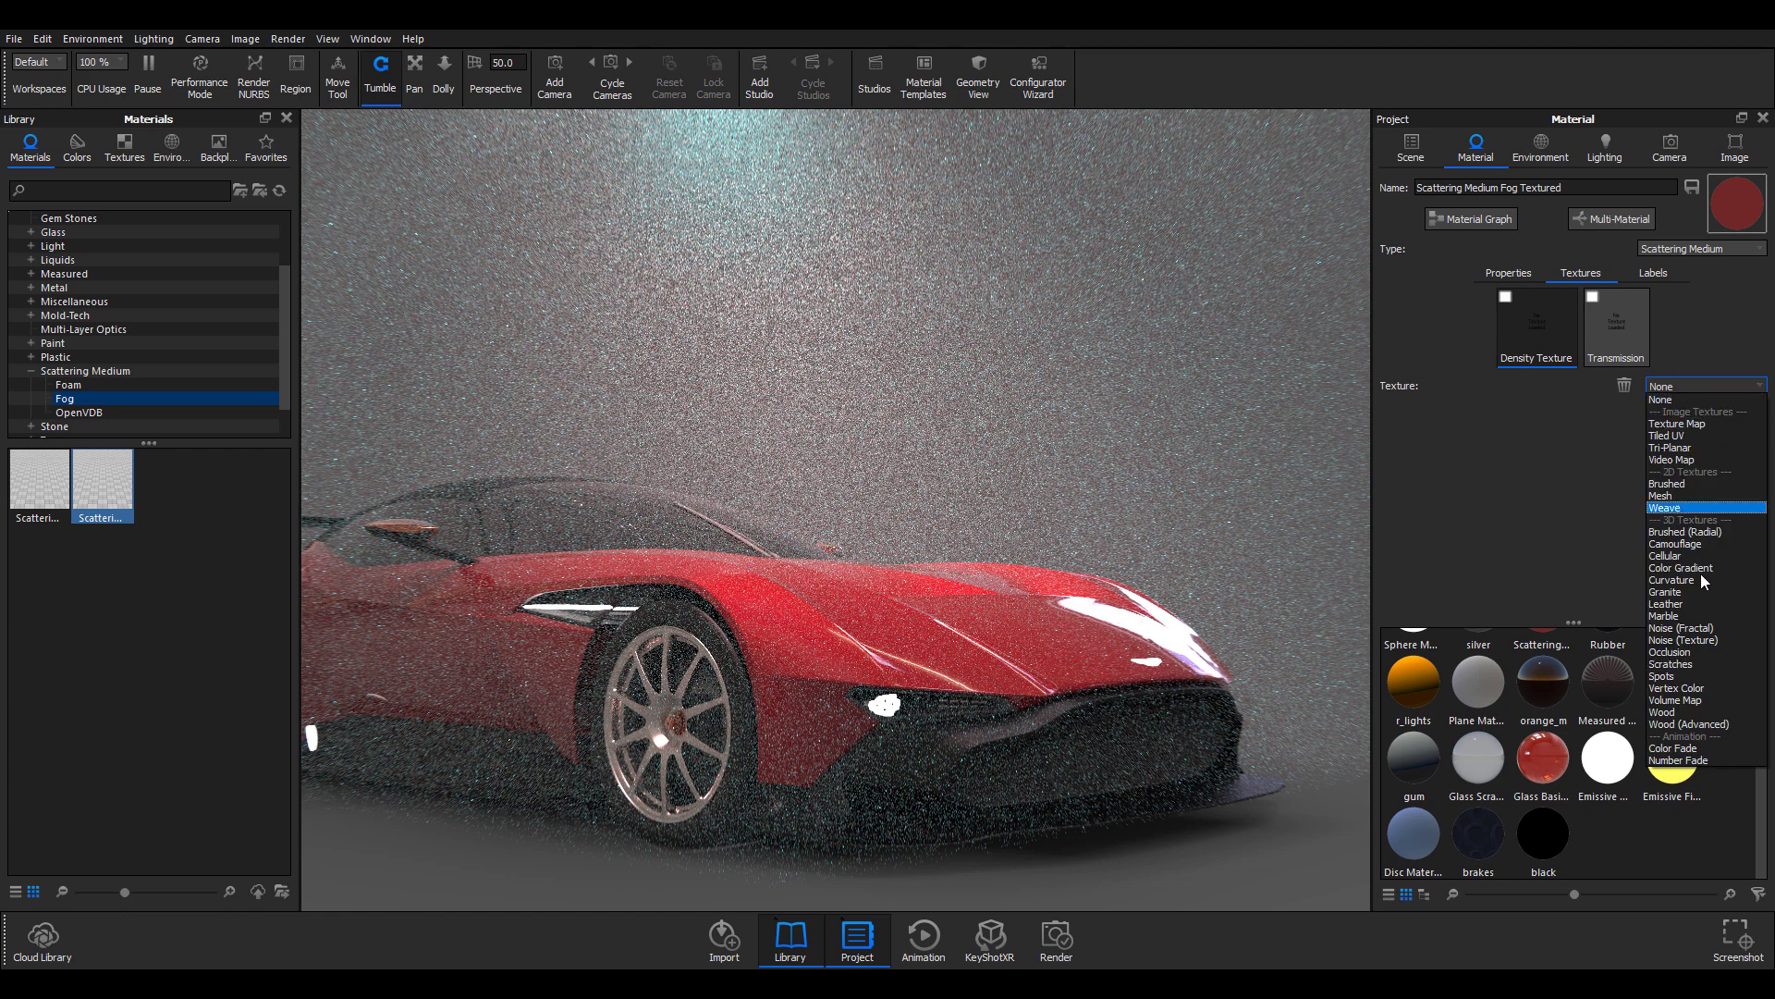
pyautogui.click(1700, 640)
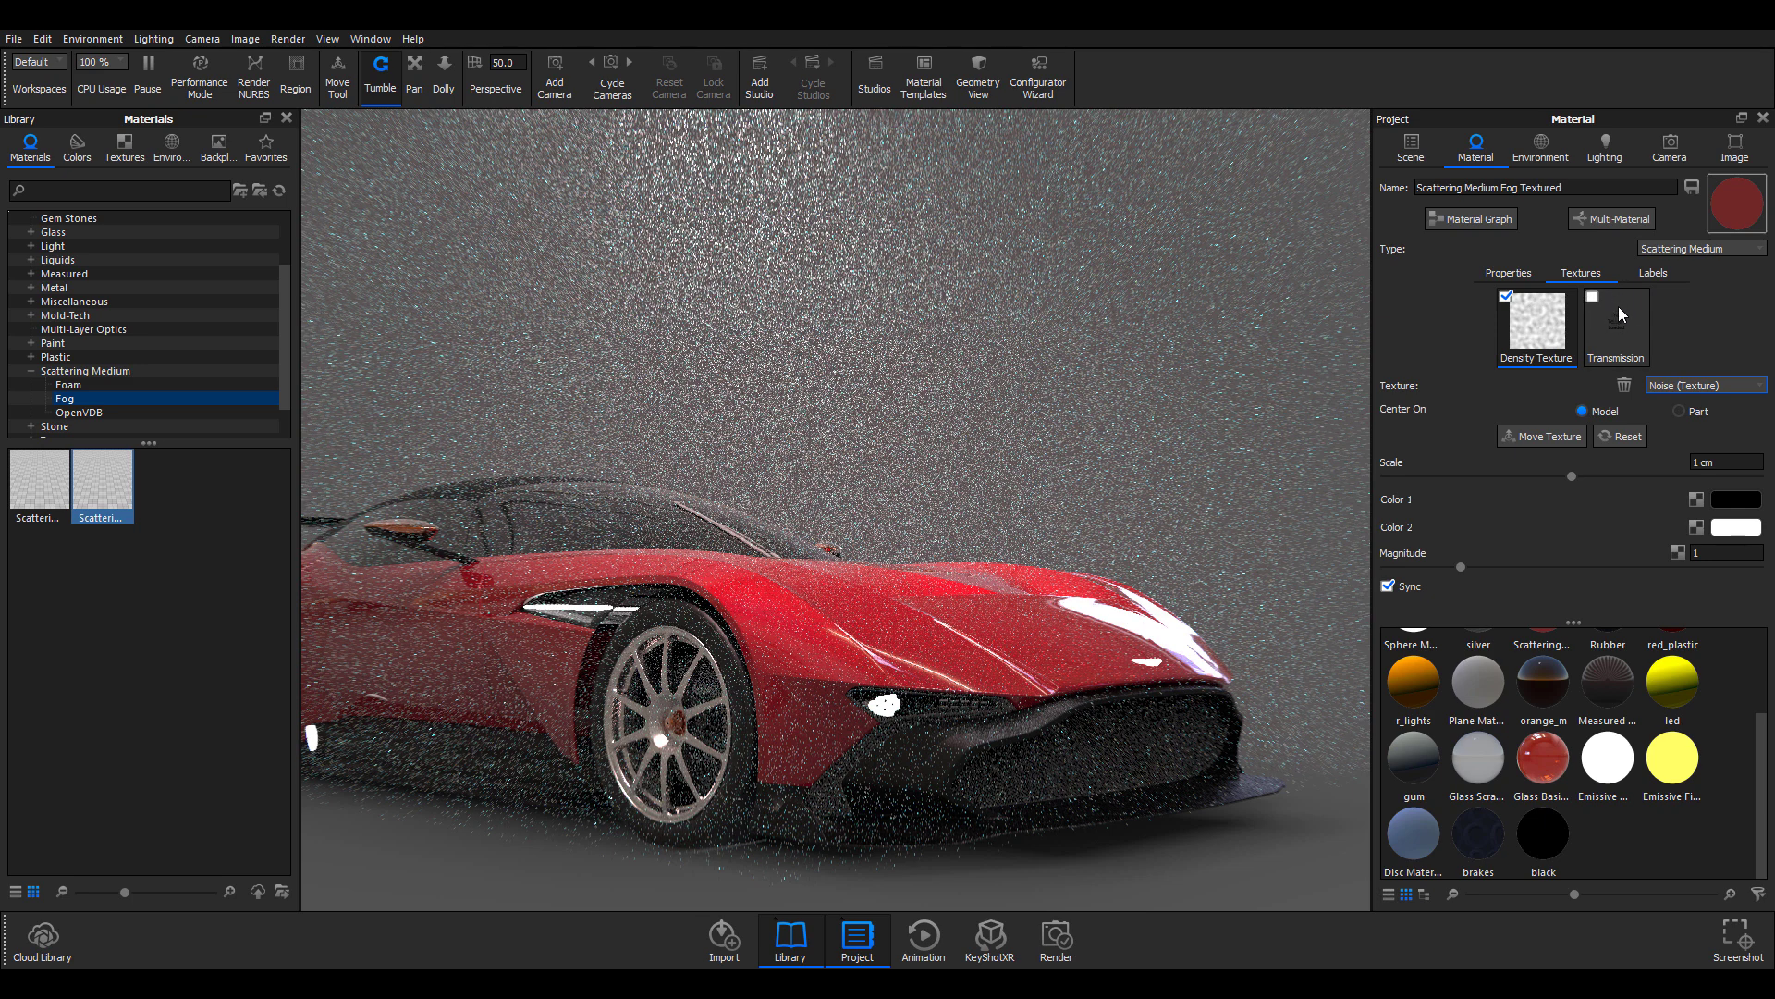
# Step: Lower the albedo's Green to 126, making it lavender (#A77EB4)
pyautogui.click(1653, 275)
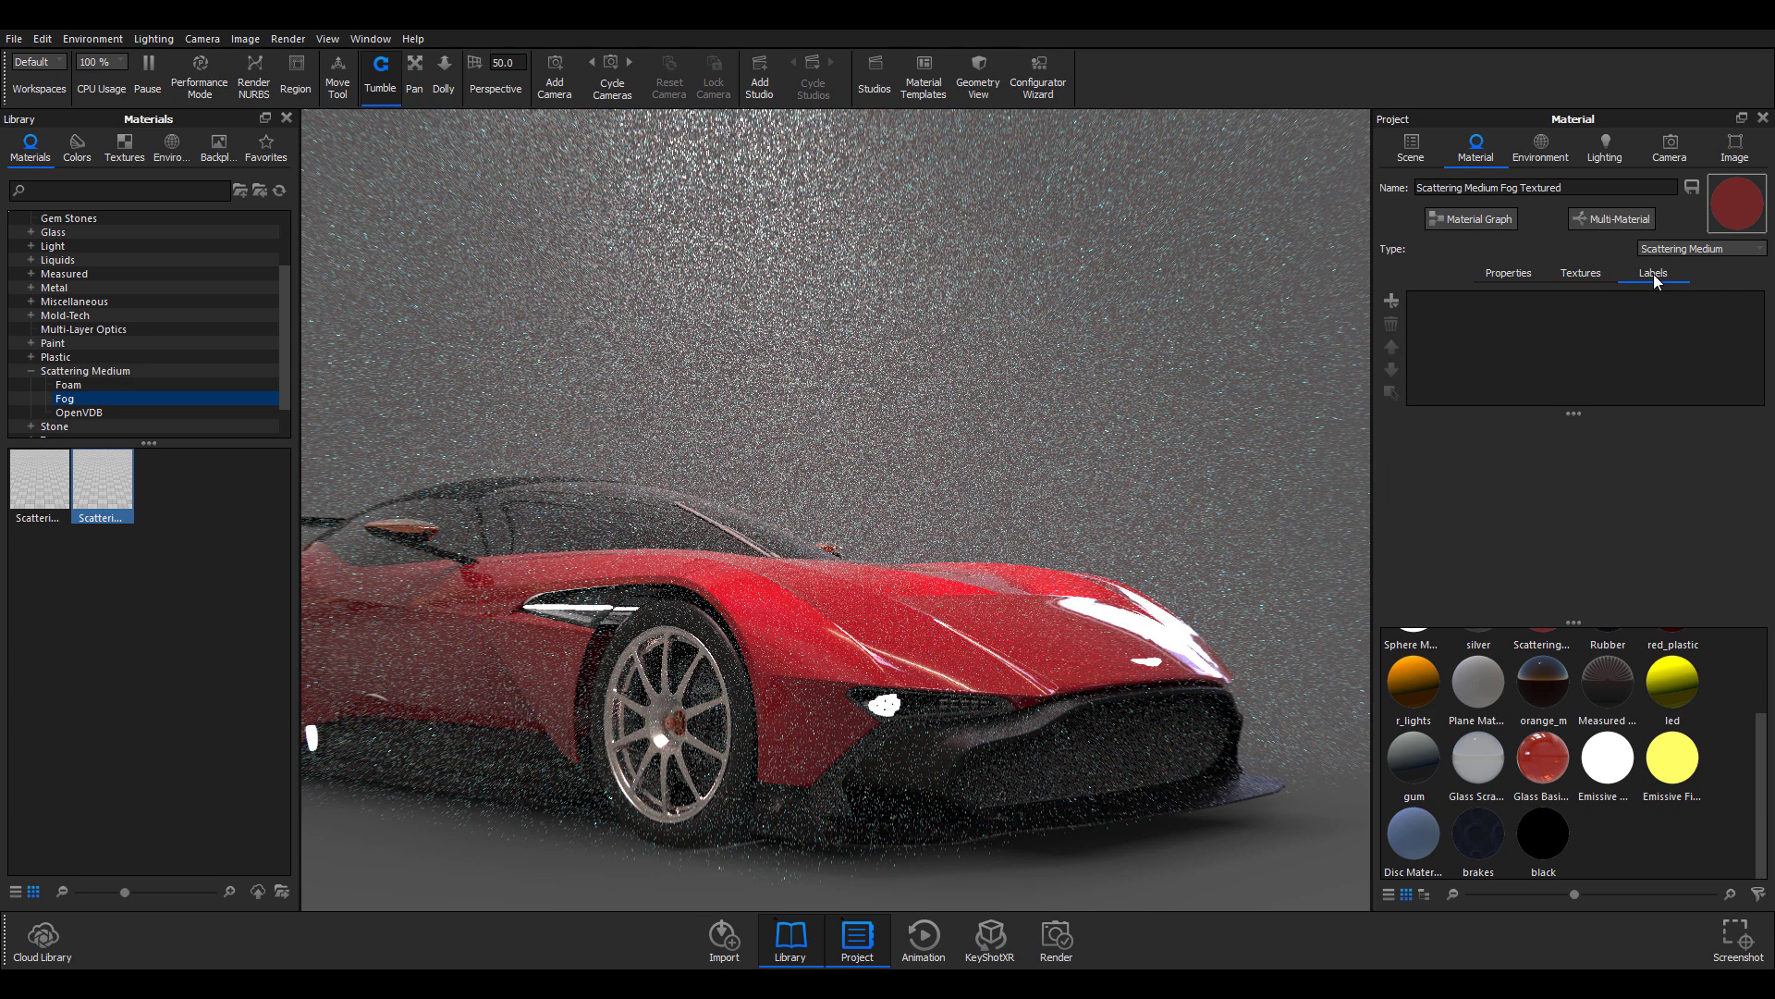
pyautogui.click(1523, 271)
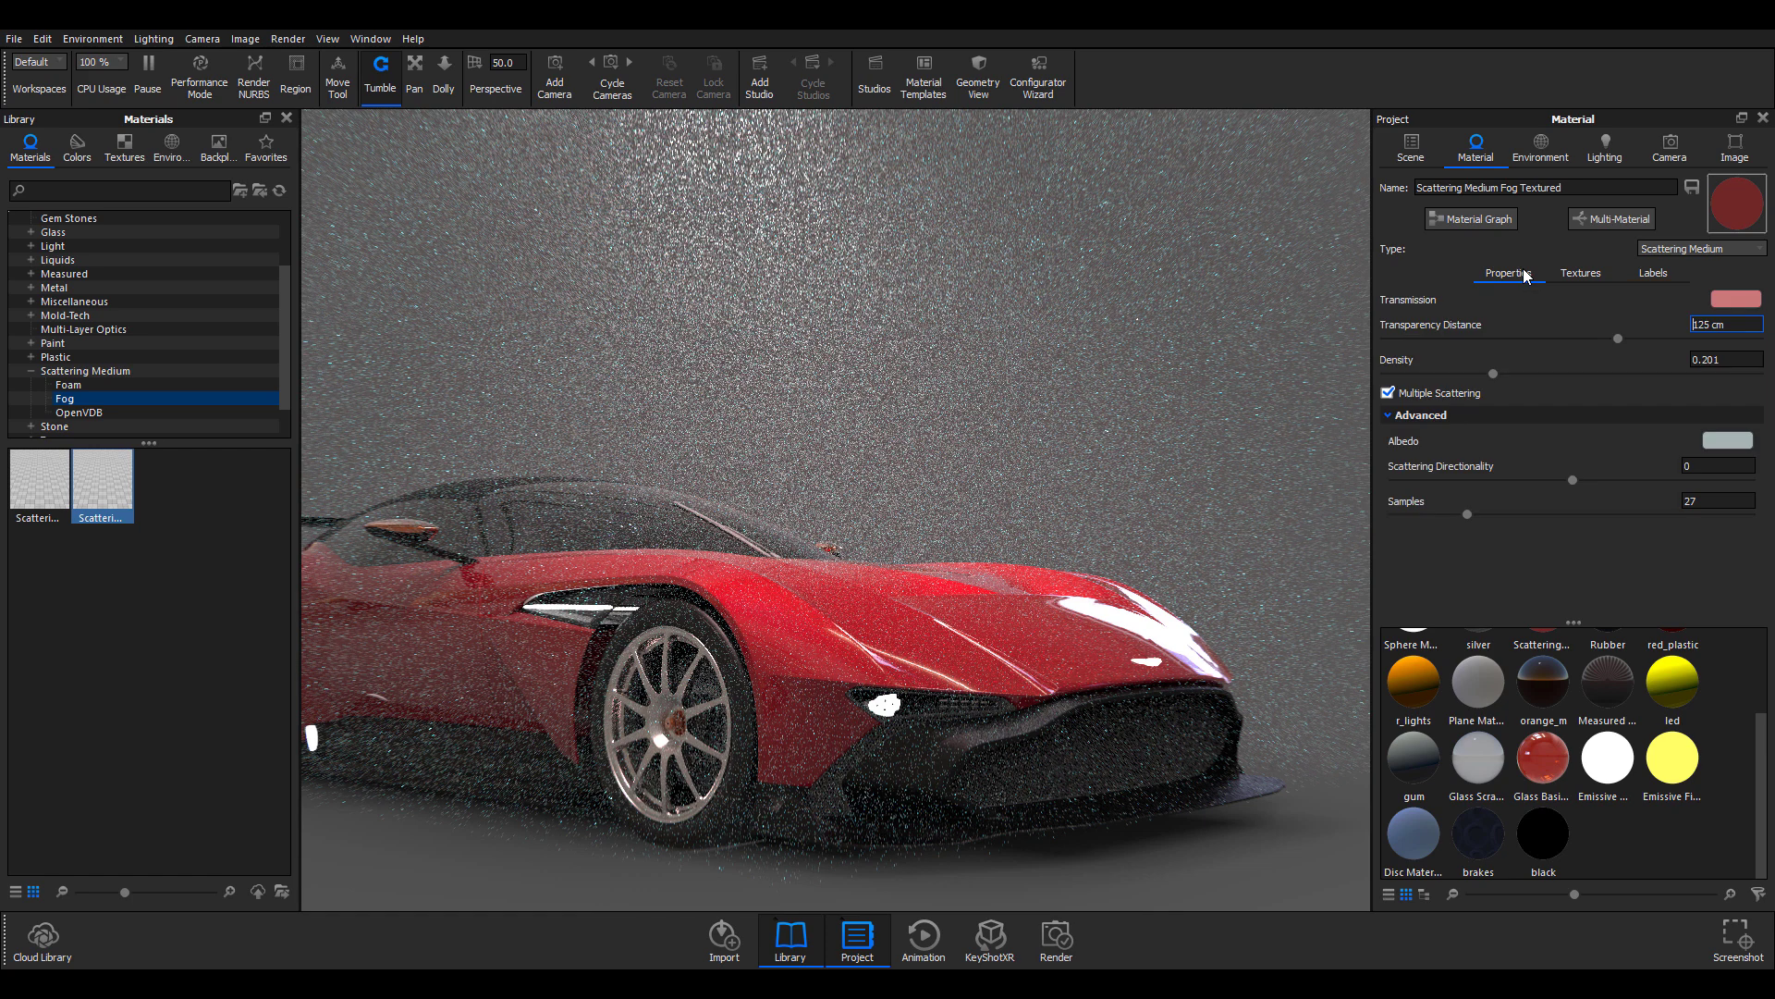
pyautogui.click(1725, 440)
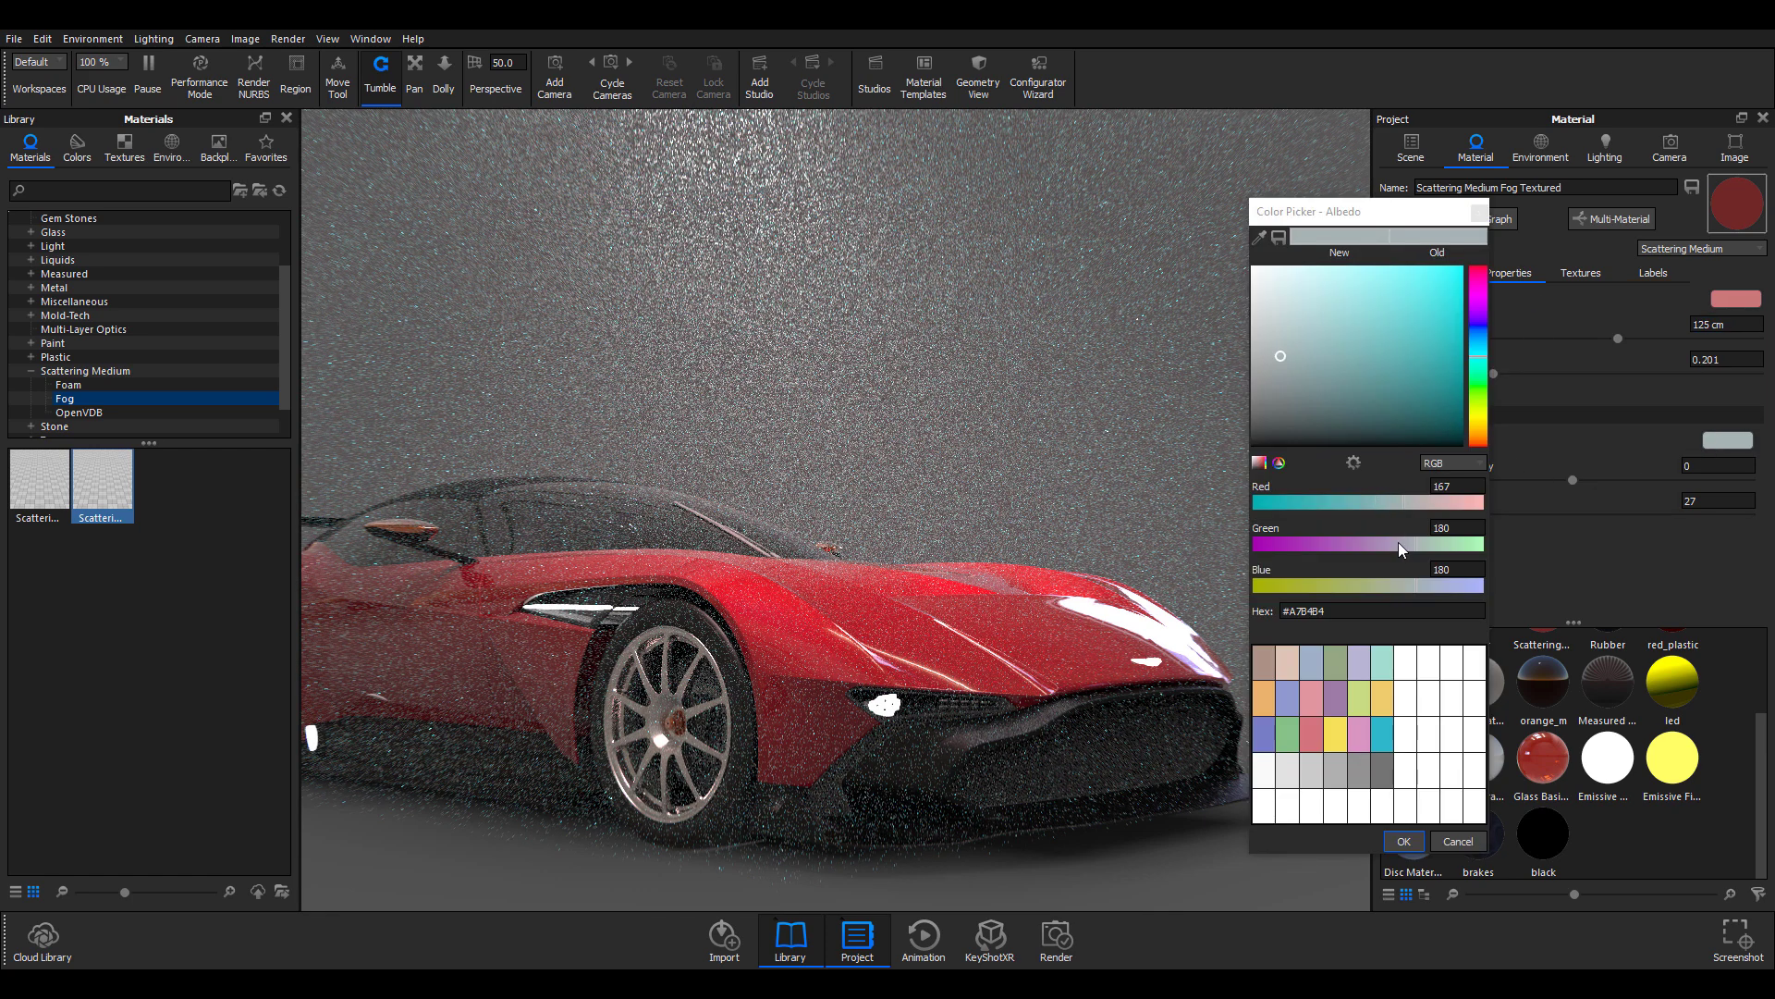
pyautogui.moveTo(1372, 541)
pyautogui.mouseDown()
pyautogui.moveTo(1346, 541)
pyautogui.moveTo(1367, 542)
pyautogui.mouseUp()
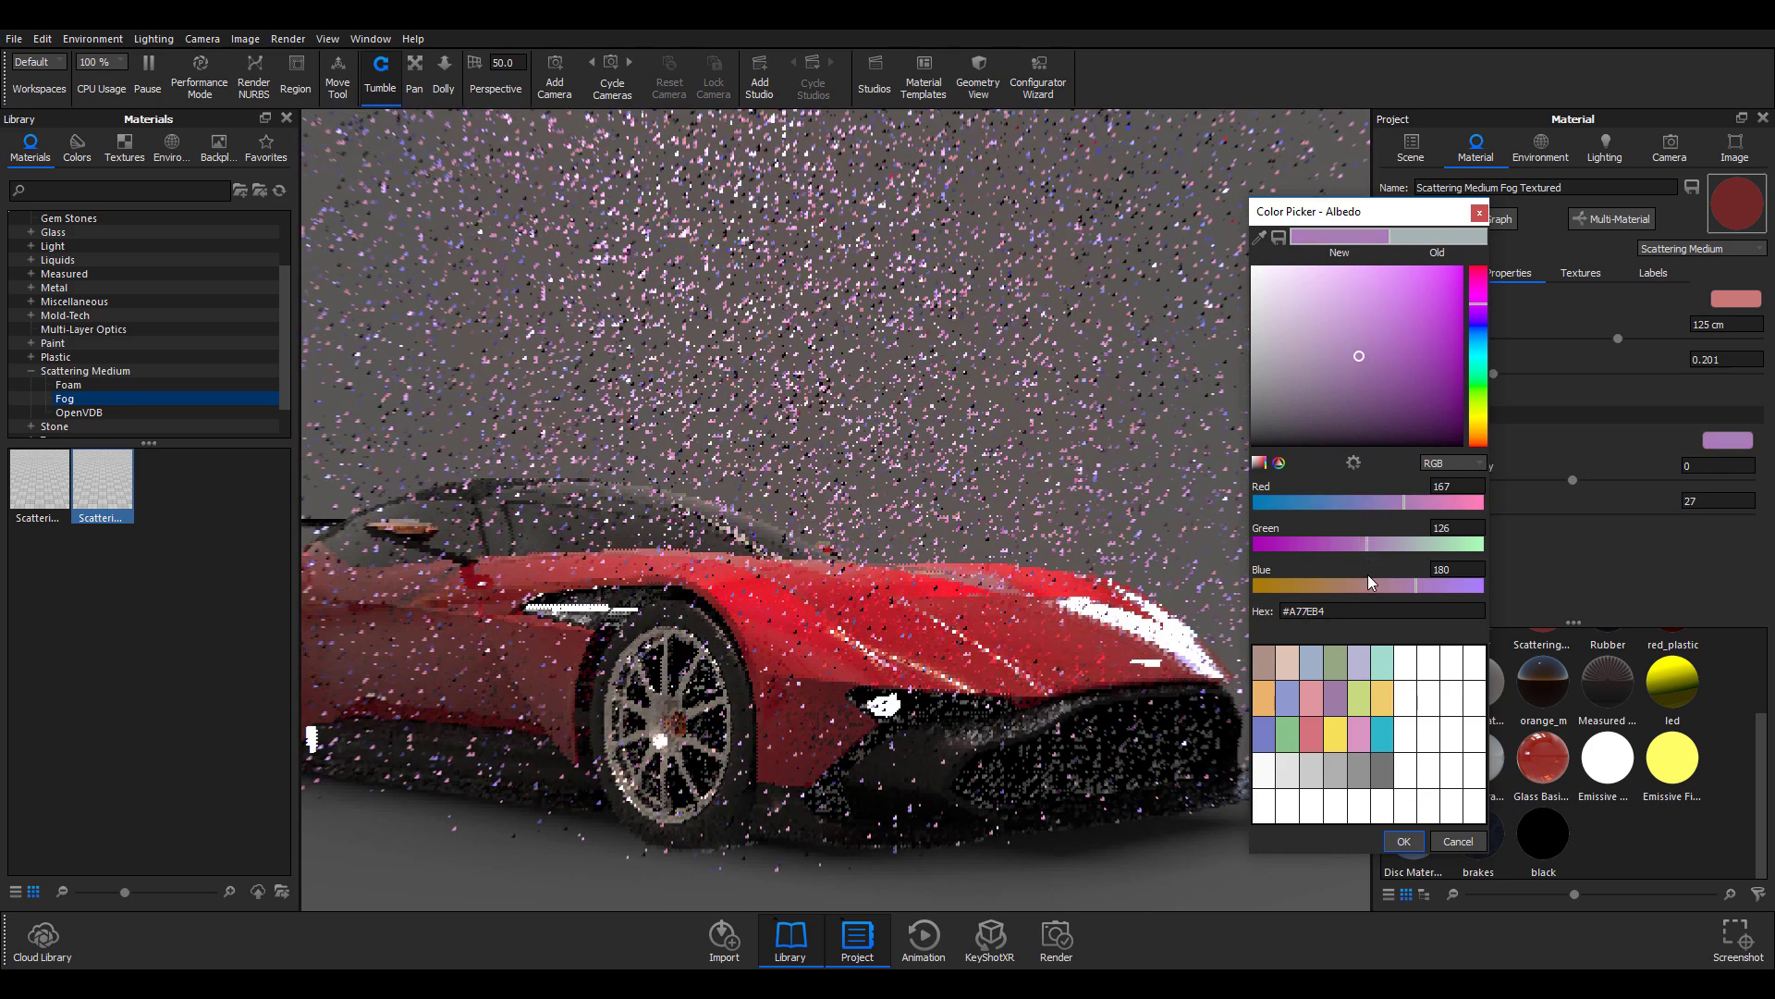
pyautogui.click(1403, 842)
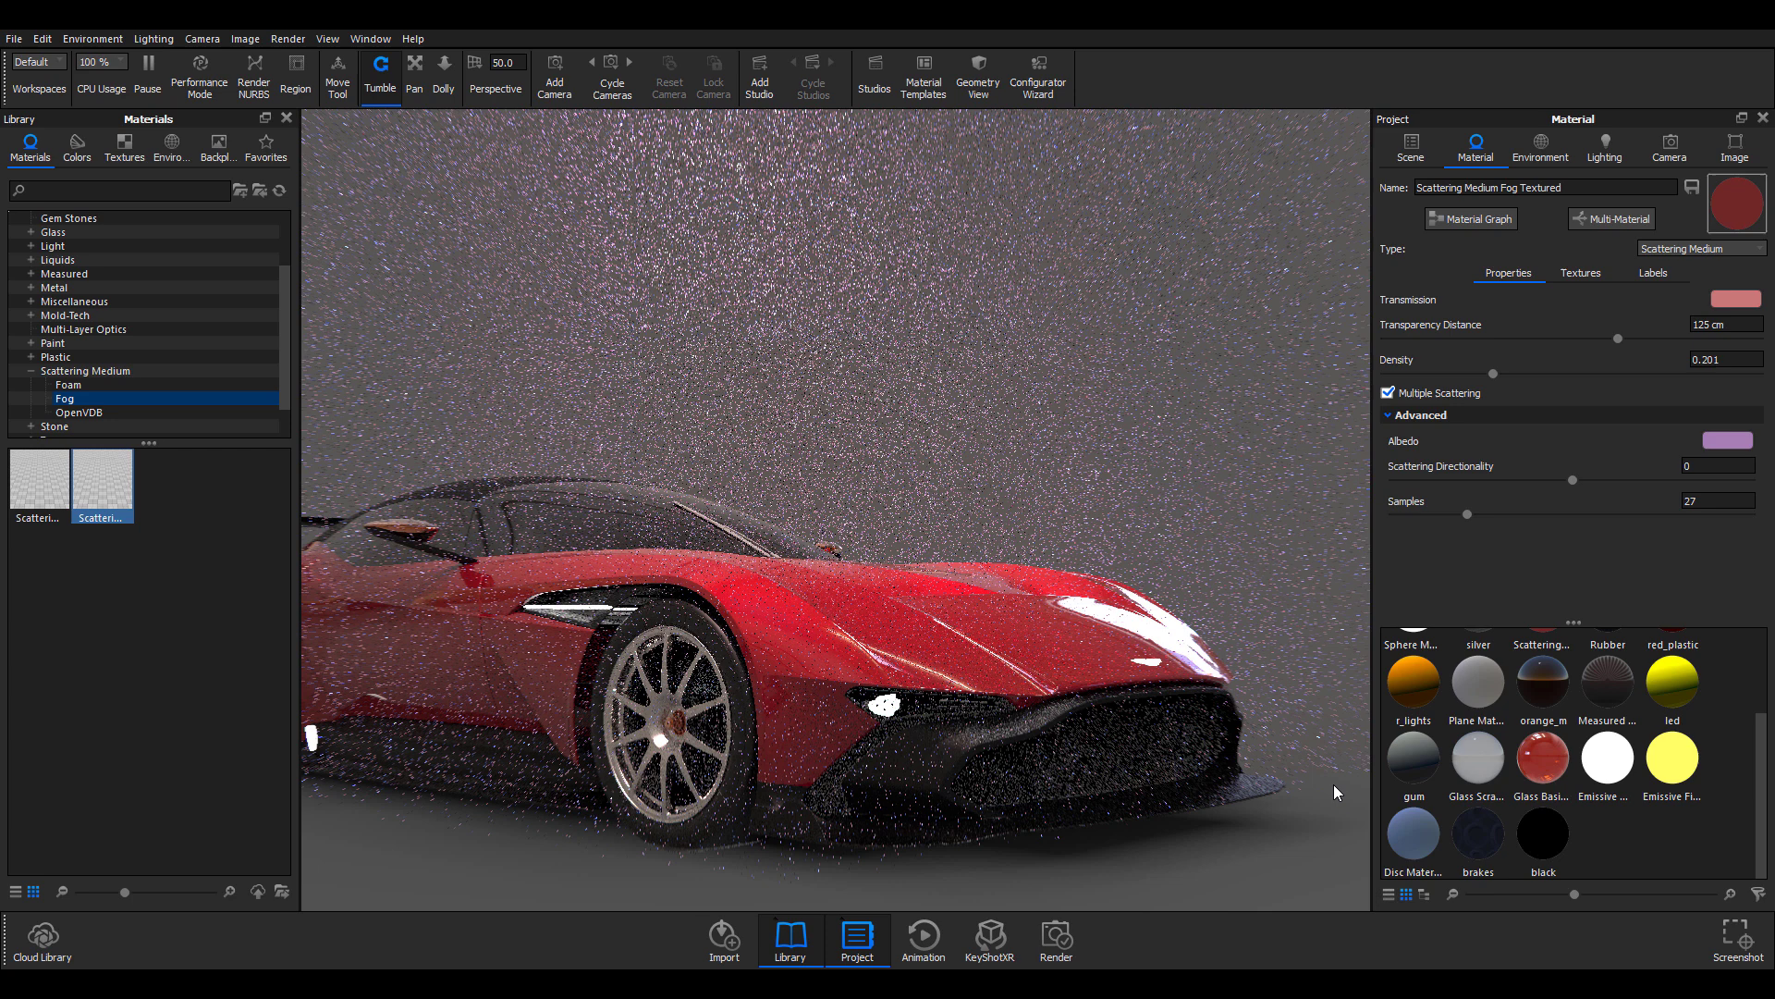